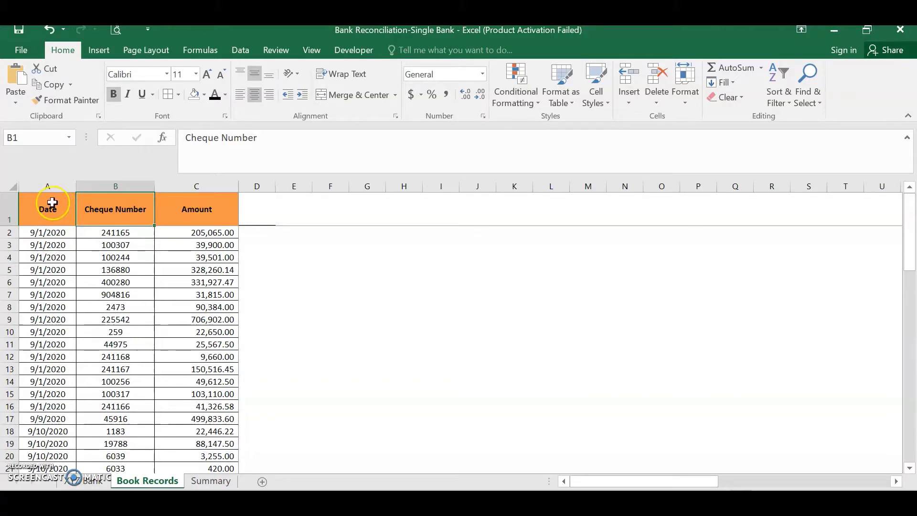
Review the column headings of the Book Records sheet and of the XYZ Bank statement sheet.
left_click_drag(45, 199, 190, 211)
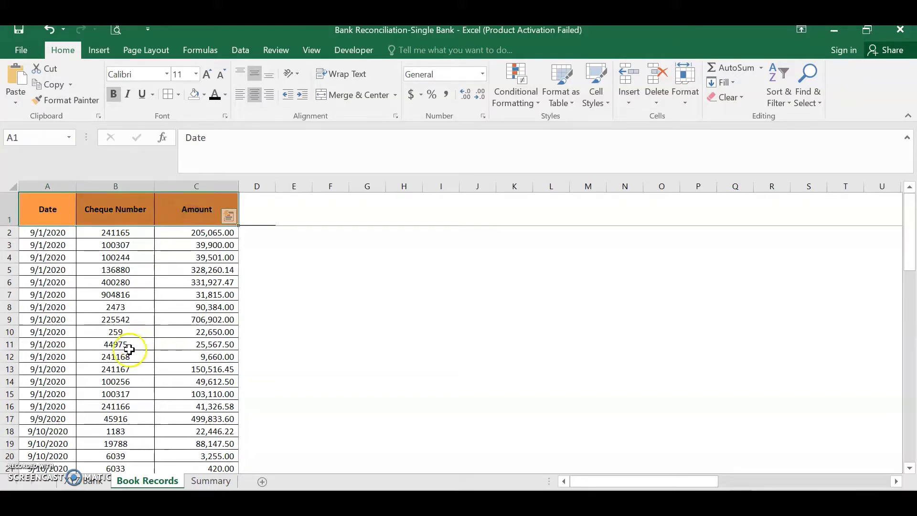
left_click(108, 218)
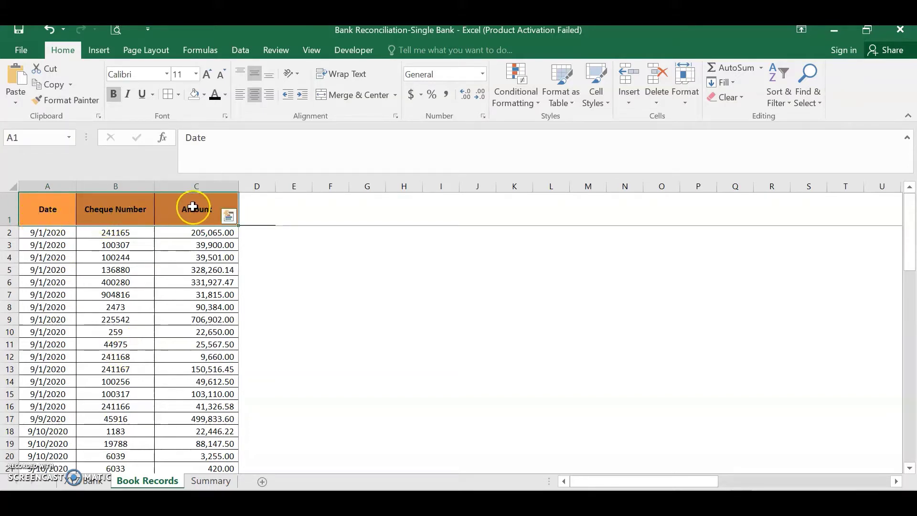
left_click(79, 480)
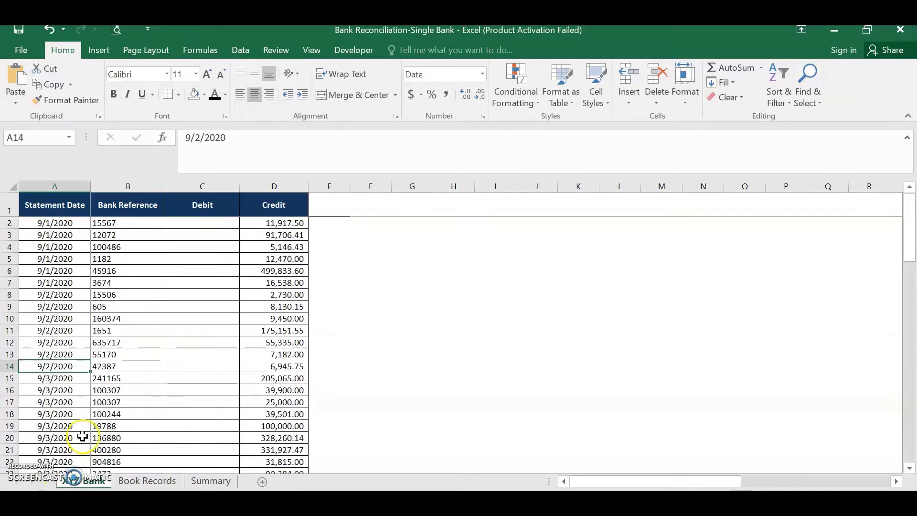
left_click_drag(47, 201, 262, 201)
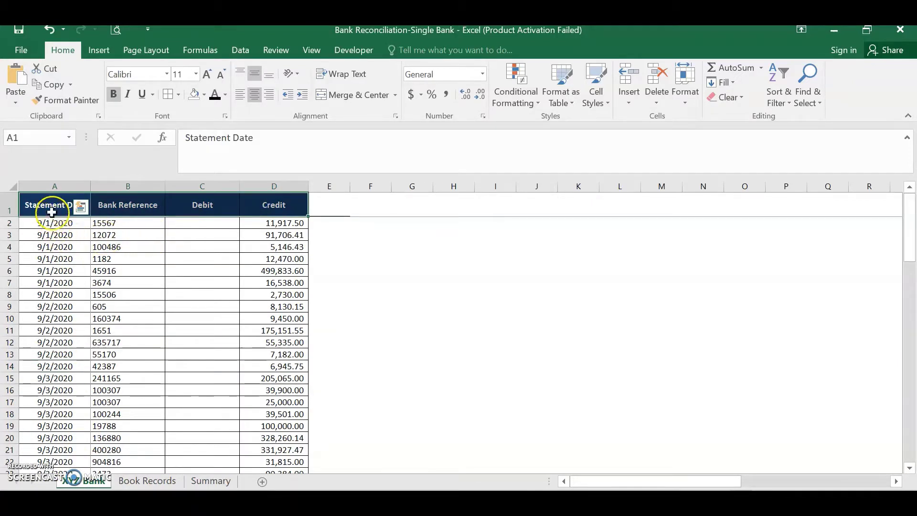
key("Right")
key("Right")
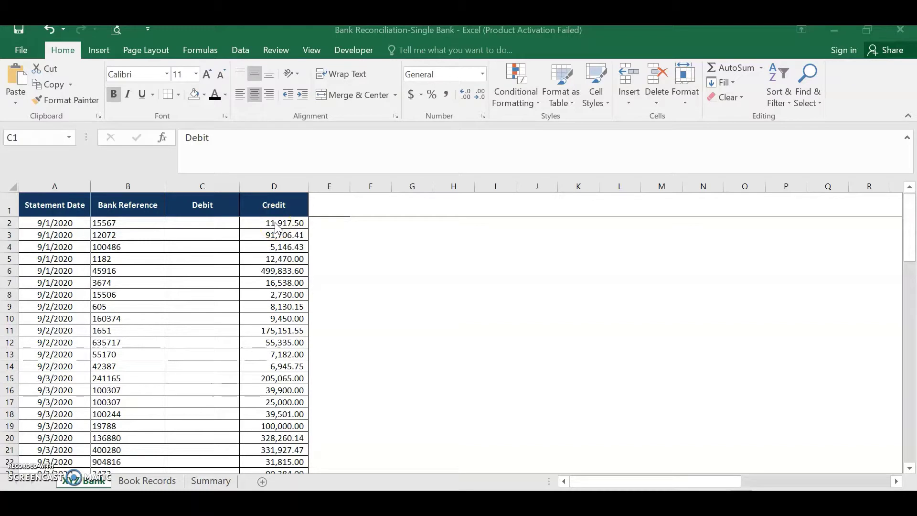
On the Book Records sheet, enter two sample rows in F4:G5: 123 with 500, and 123 with 1000.
key("ctrl+Page_Down")
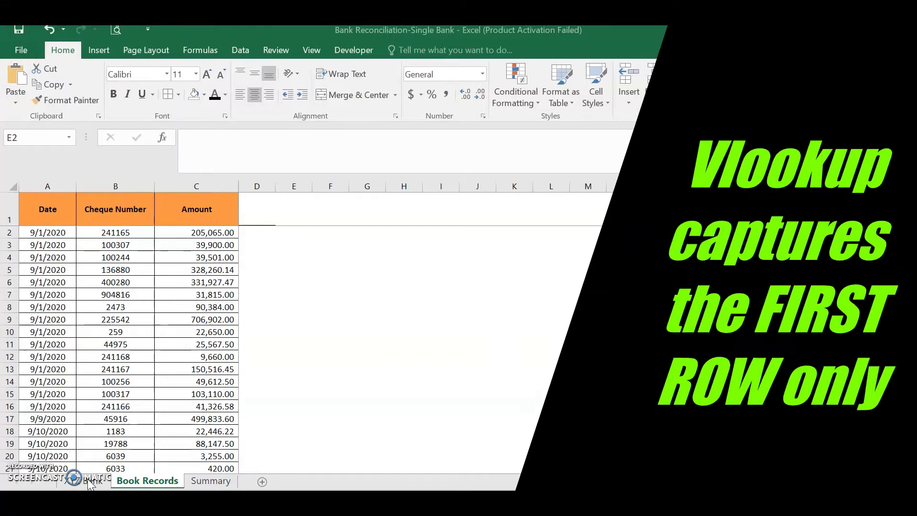
left_click(340, 254)
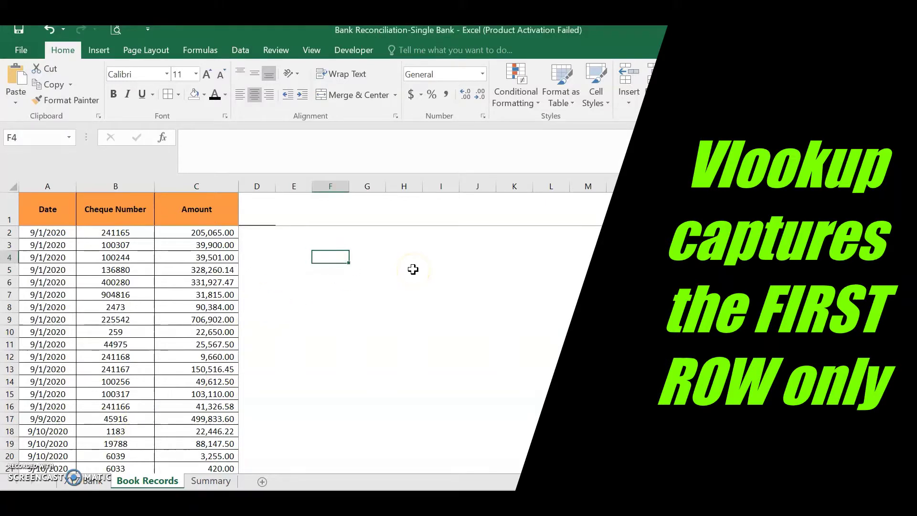
type("123")
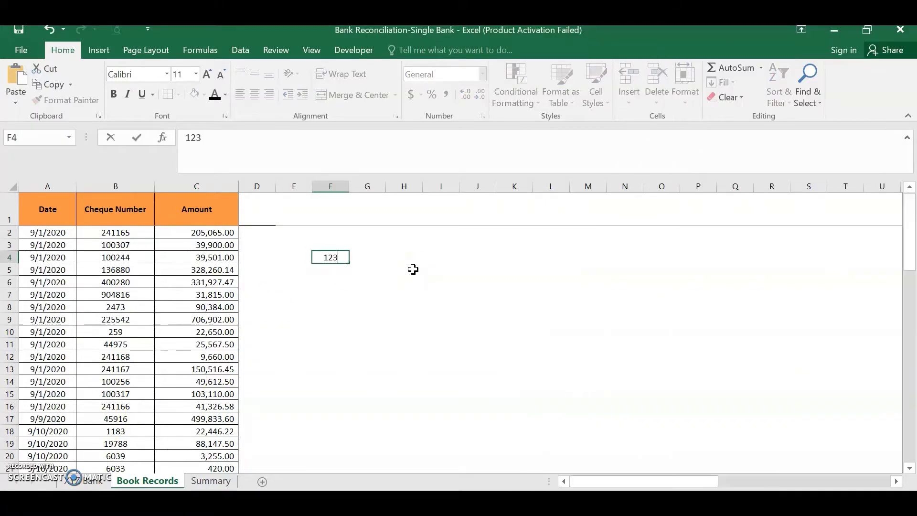
key("Tab")
type("500")
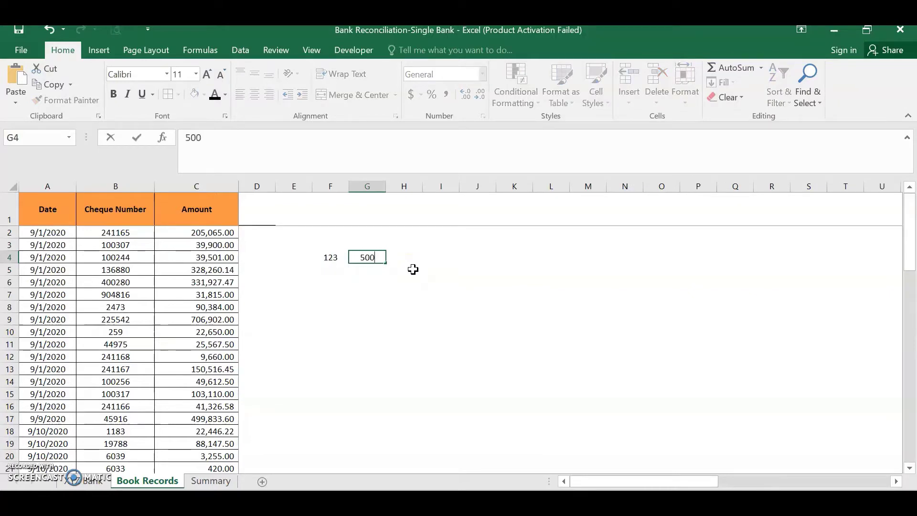
key("Return")
key("Left")
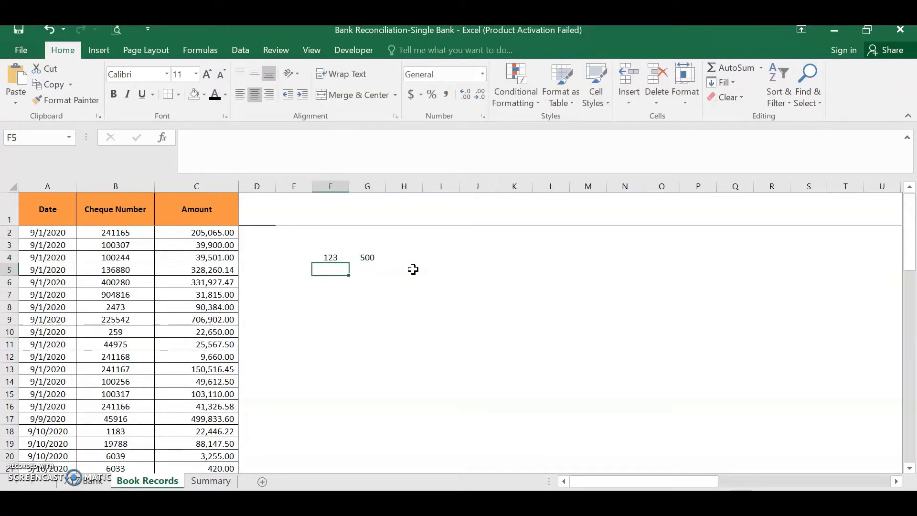
type("123")
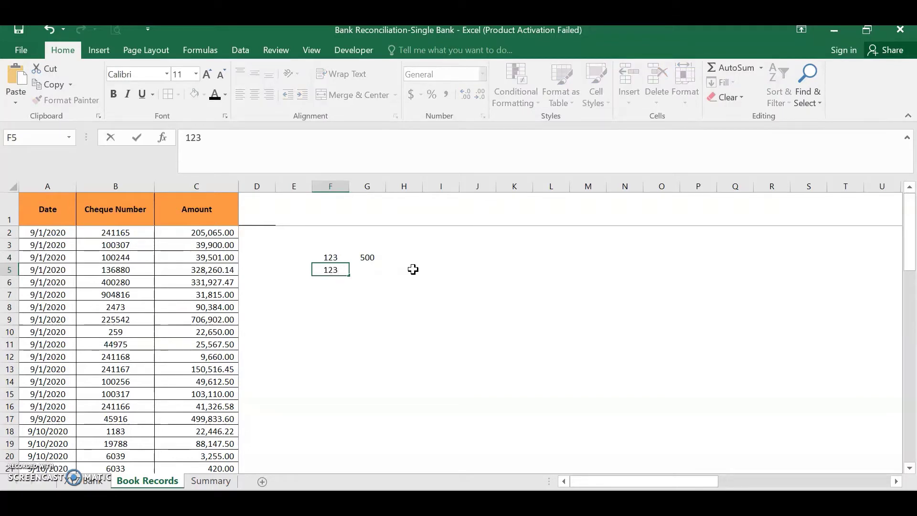
key("Right")
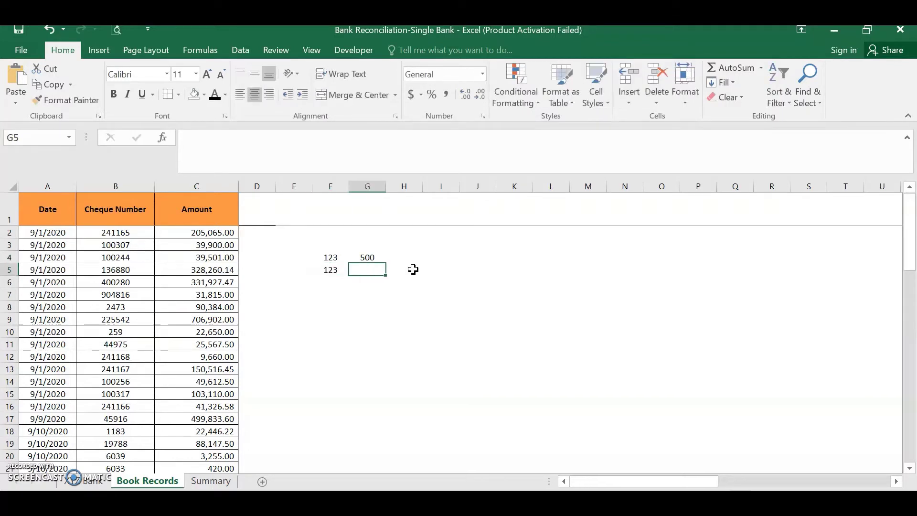
type("1000")
key("Return")
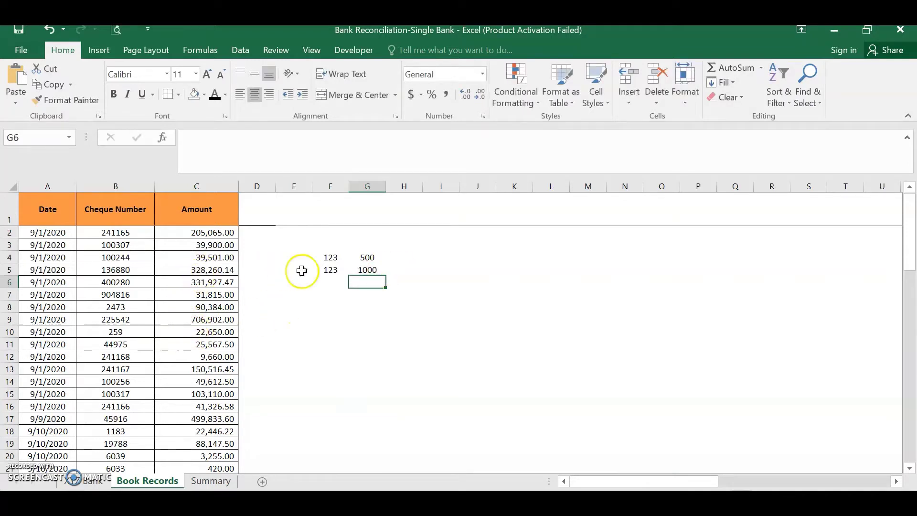
left_click(325, 269)
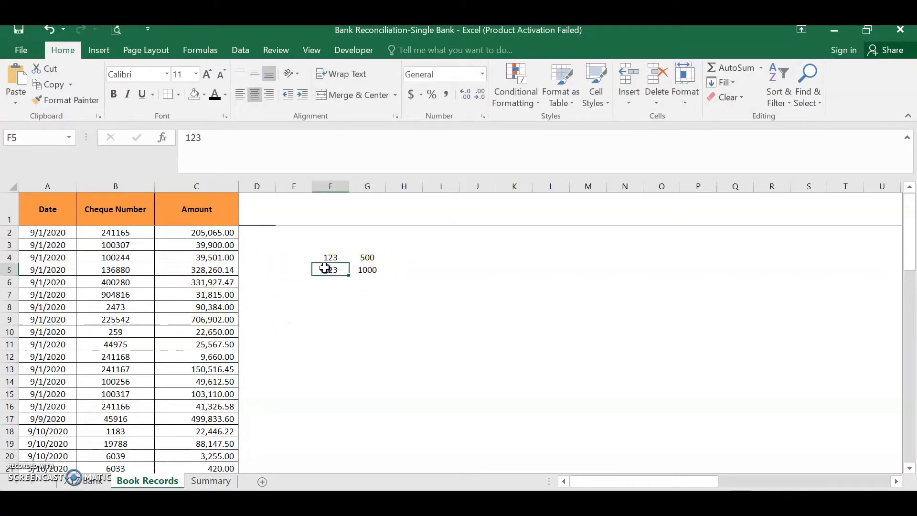
left_click_drag(325, 268, 368, 255)
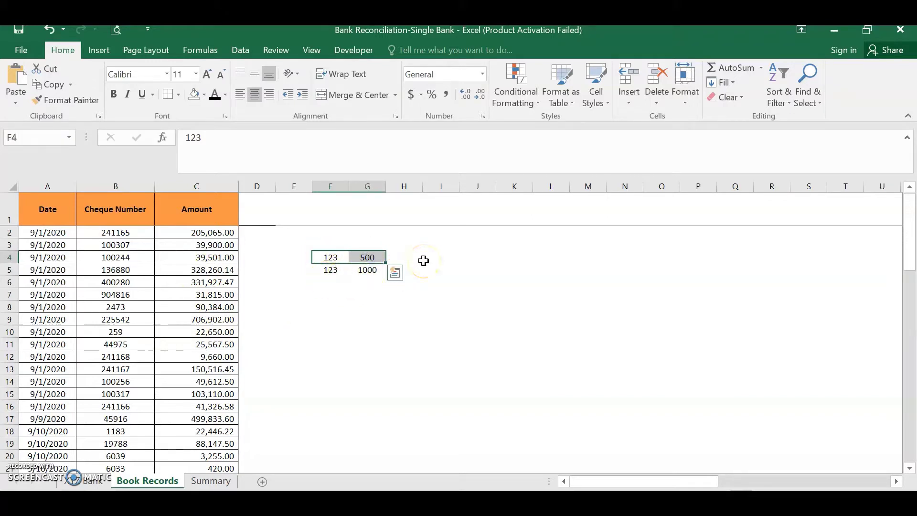
left_click(340, 292)
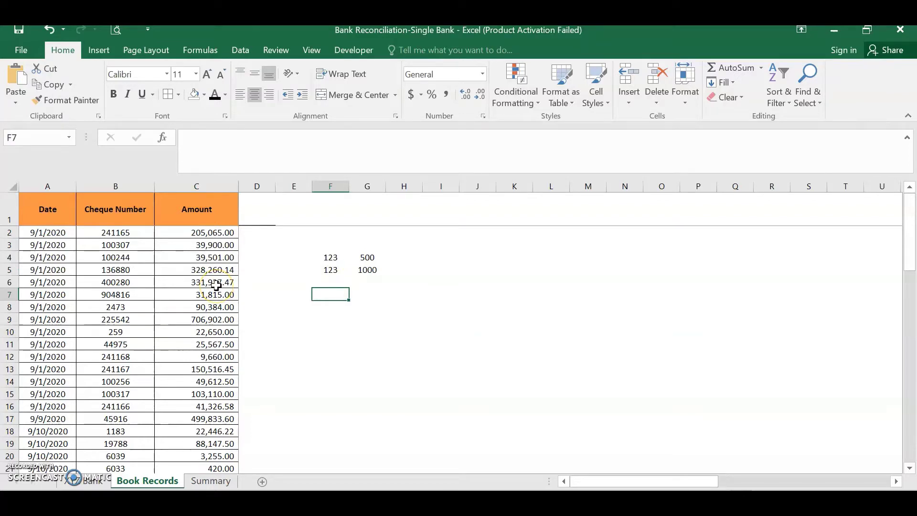
left_click(366, 258)
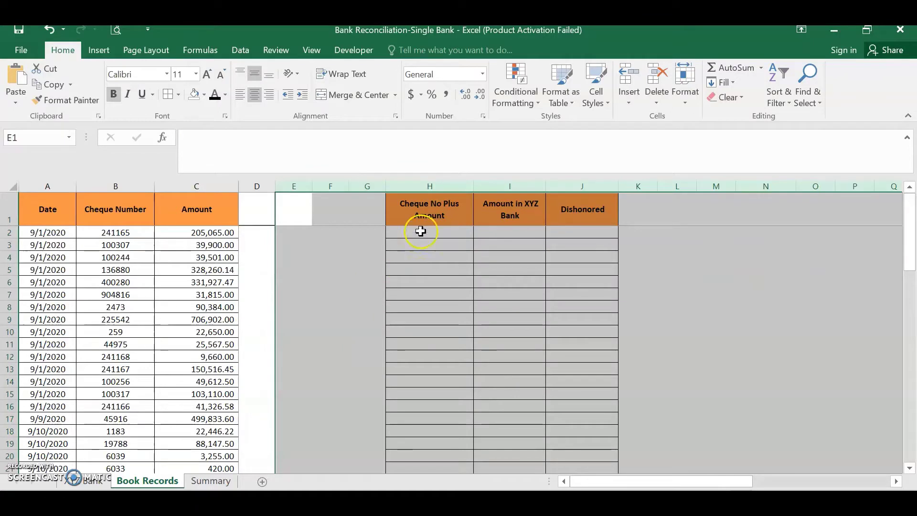
Delete the blank columns E to G so the Cheque No Plus Amount, Amount in XYZ Bank and Dishonored columns start at column E.
left_click_drag(418, 210, 586, 215)
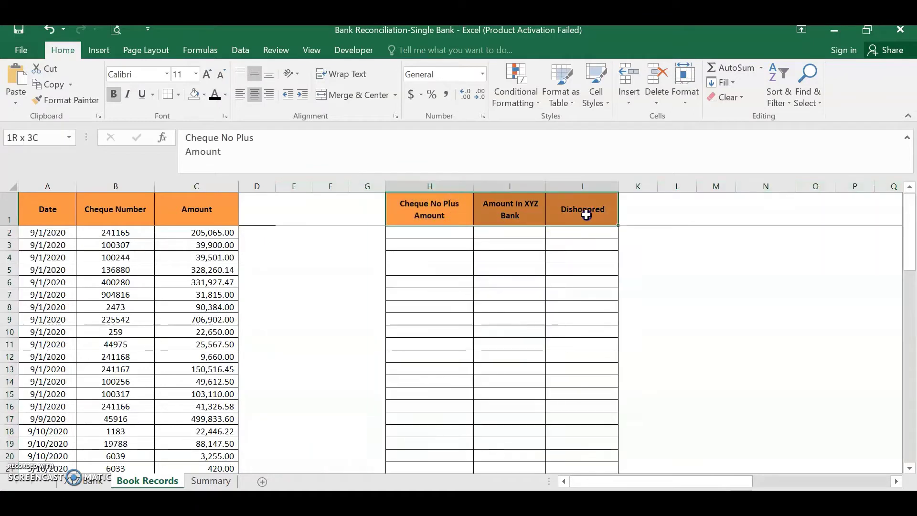
left_click_drag(368, 185, 275, 181)
key("ctrl+minus")
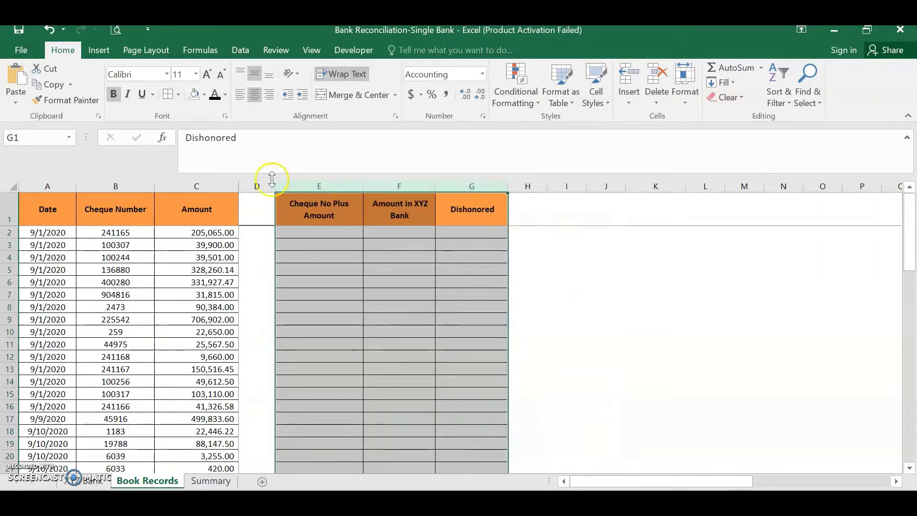
left_click(308, 221)
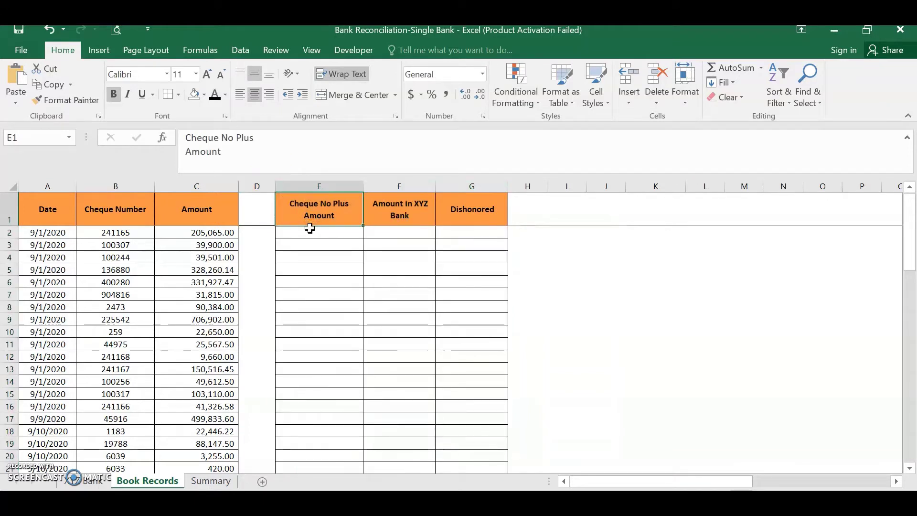
left_click(406, 210)
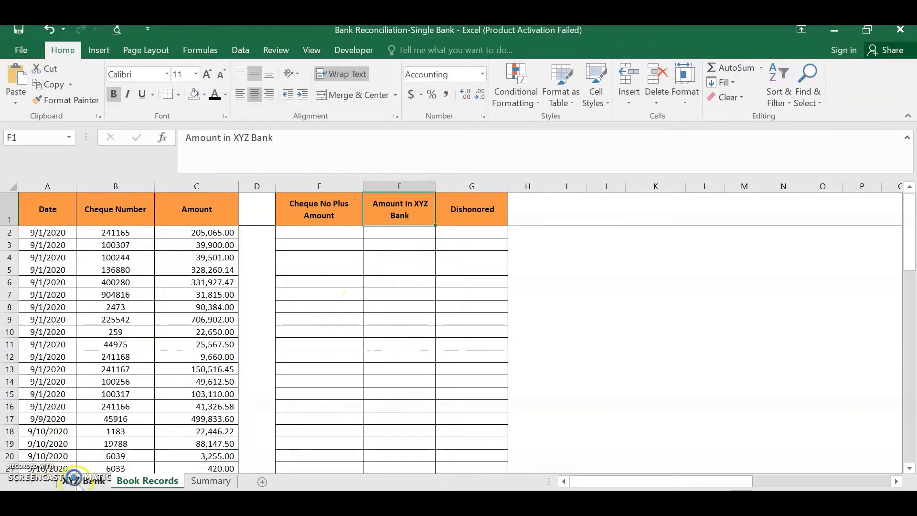
left_click(471, 214)
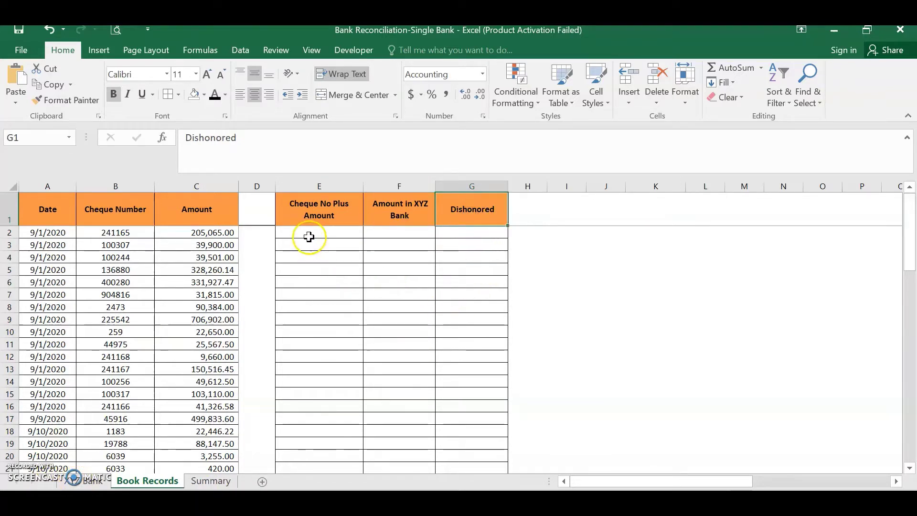
Enter the formula =CONCATENATE(B2,"@",C2) in E2 to join the cheque number and amount.
left_click(309, 237)
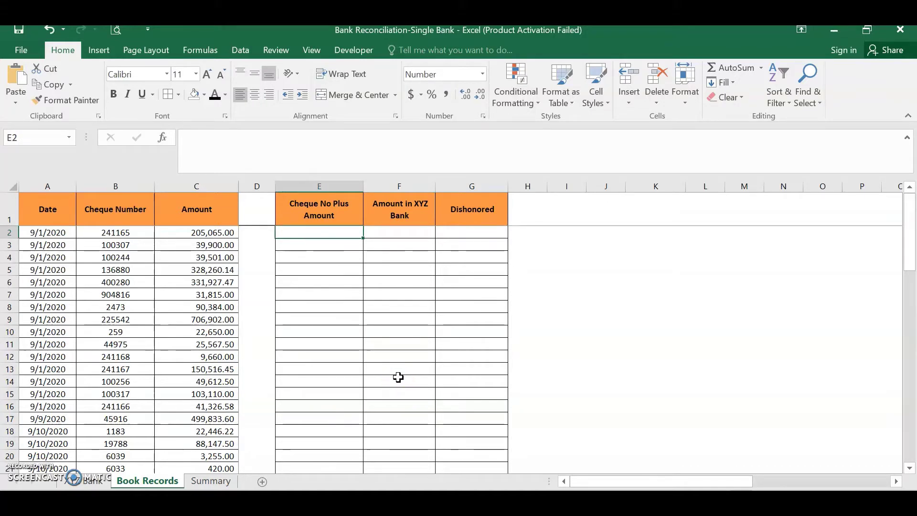
key("F2")
type("=")
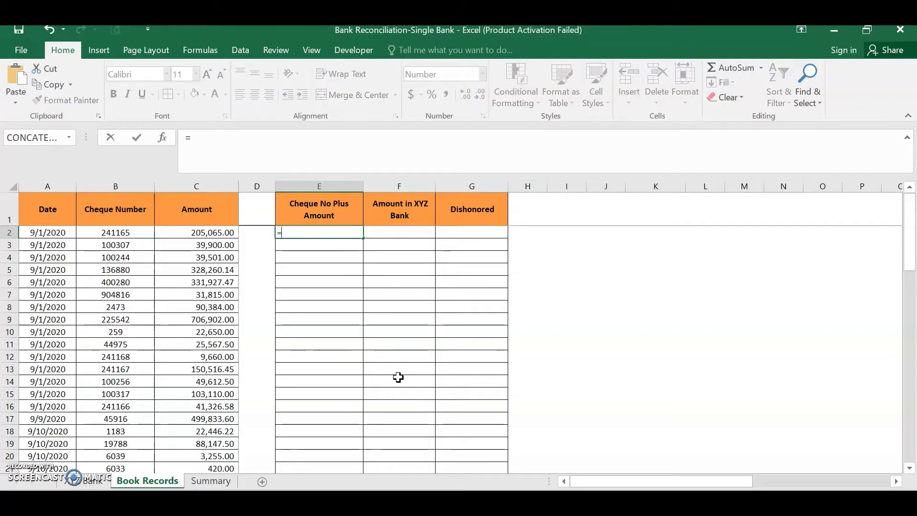
type("con")
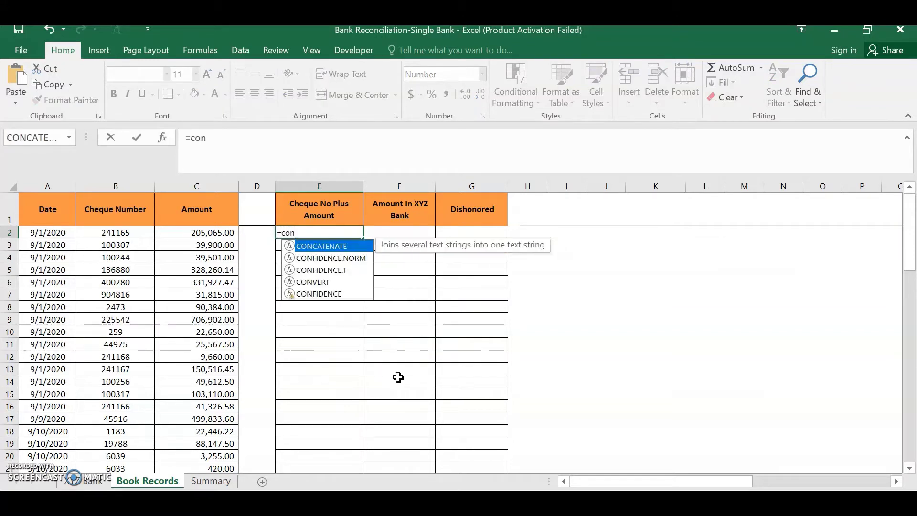
type("catenate")
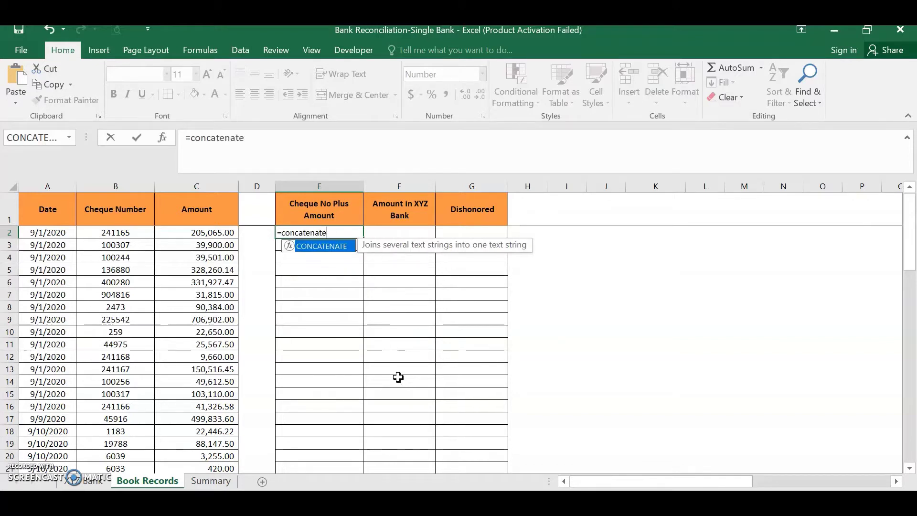
type("(")
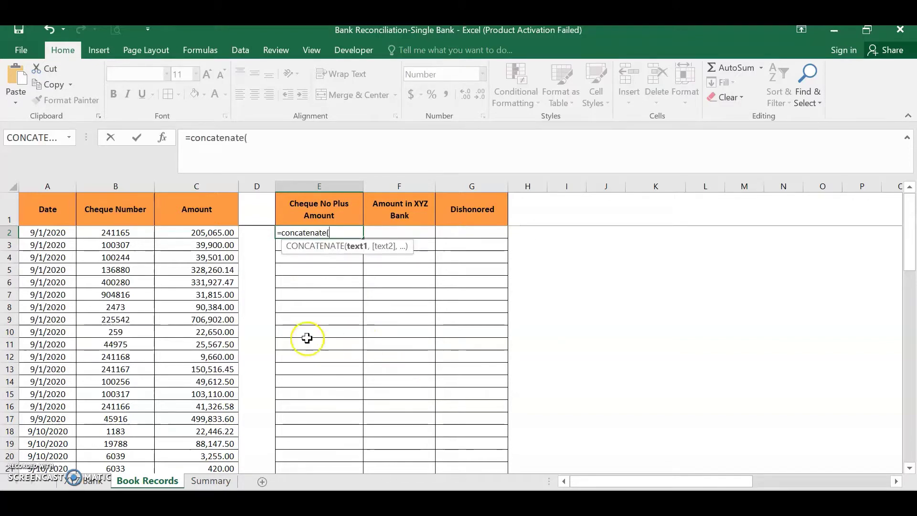
left_click(115, 232)
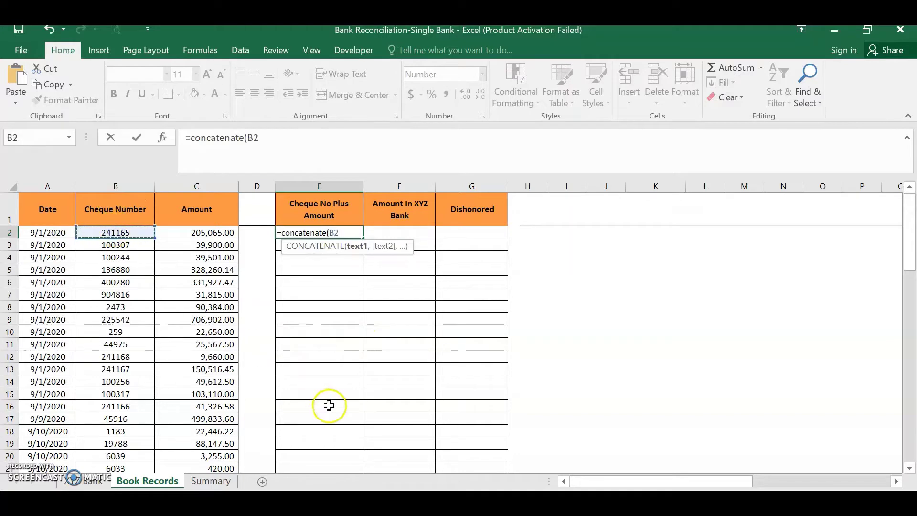
type(",")
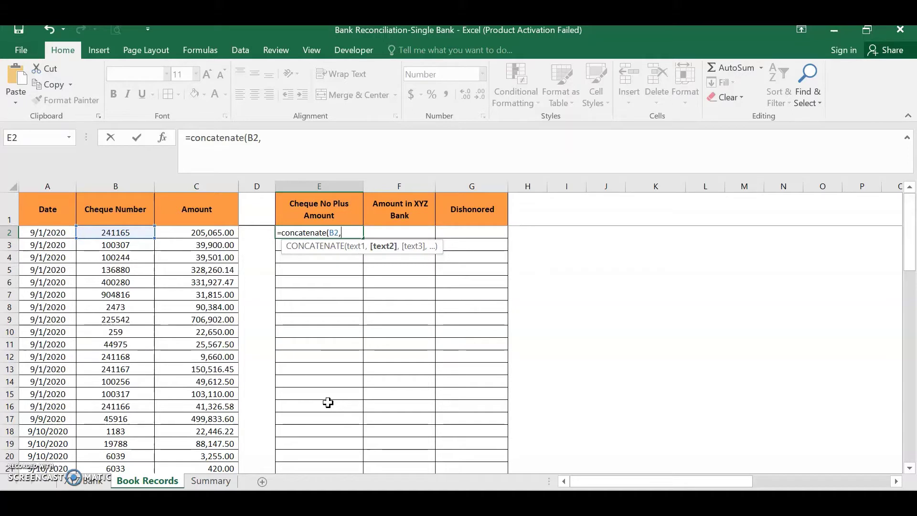
type("\"@\",")
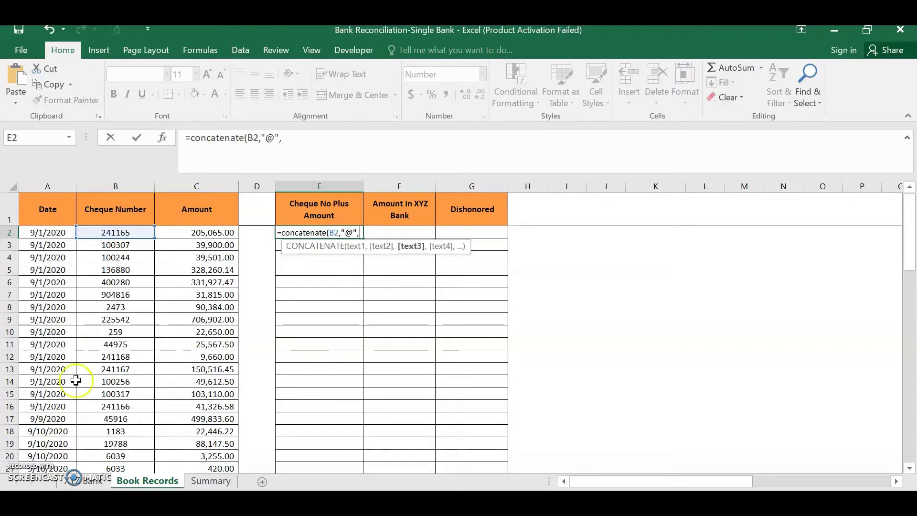
left_click(211, 233)
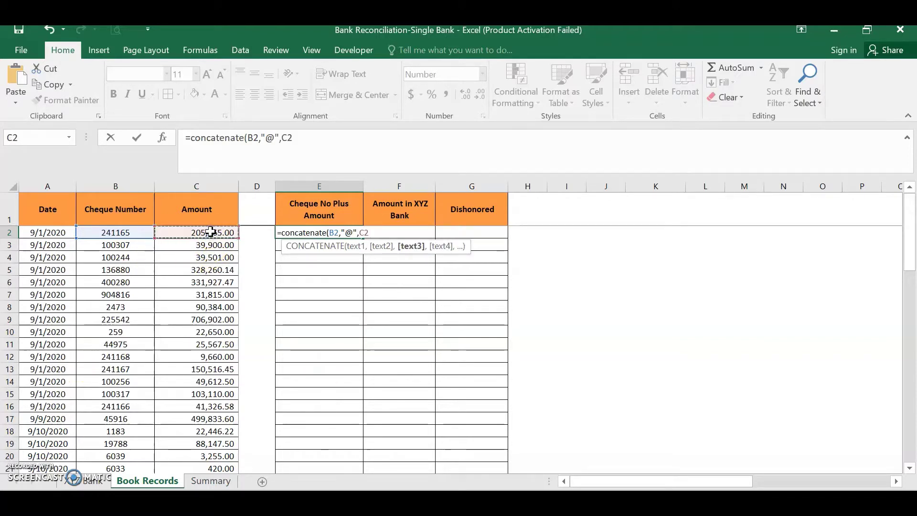
type(")")
key("Return")
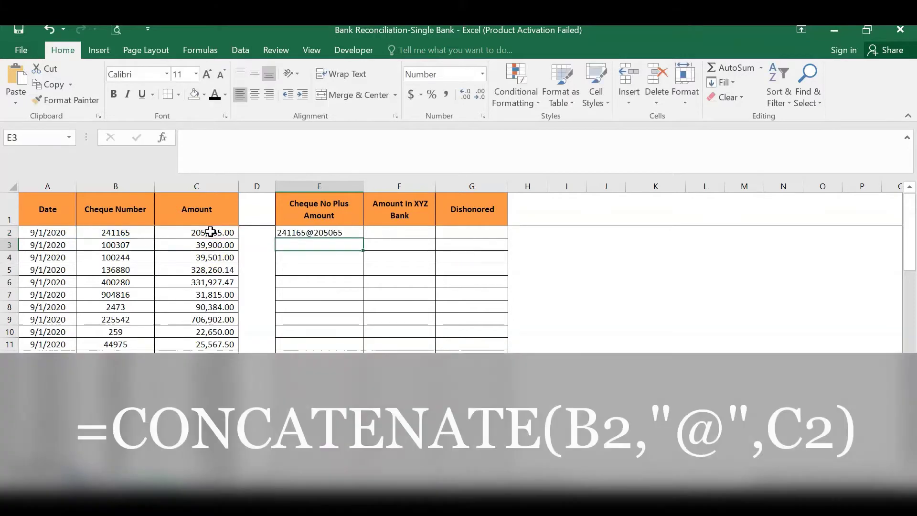
left_click(344, 242)
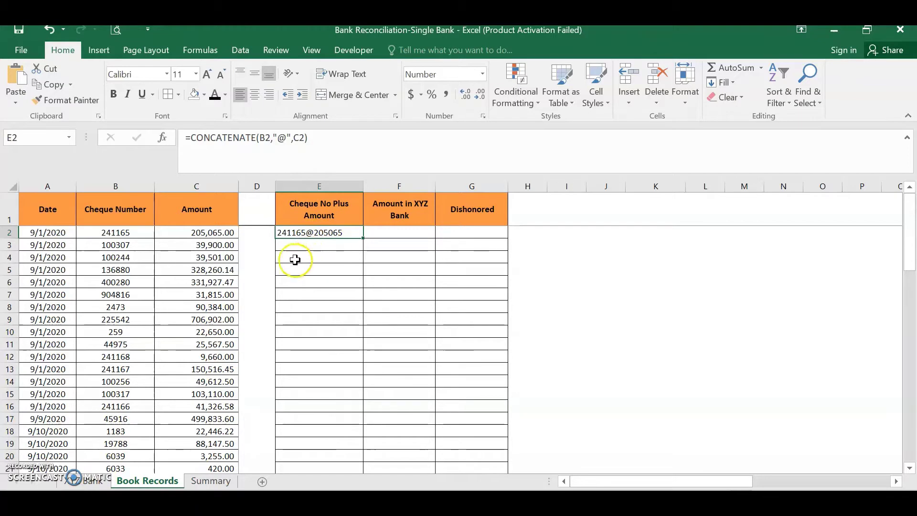
On the XYZ Bank sheet, review the added headings in F1:J1, from Cheque No Plus Amount to Collection for the month.
key("ctrl+Page_Up")
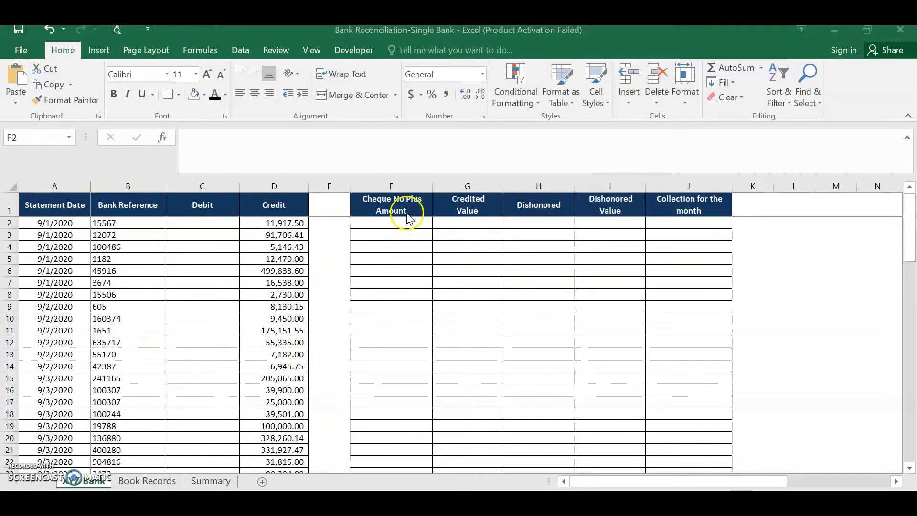
left_click(406, 222)
left_click_drag(405, 206, 730, 211)
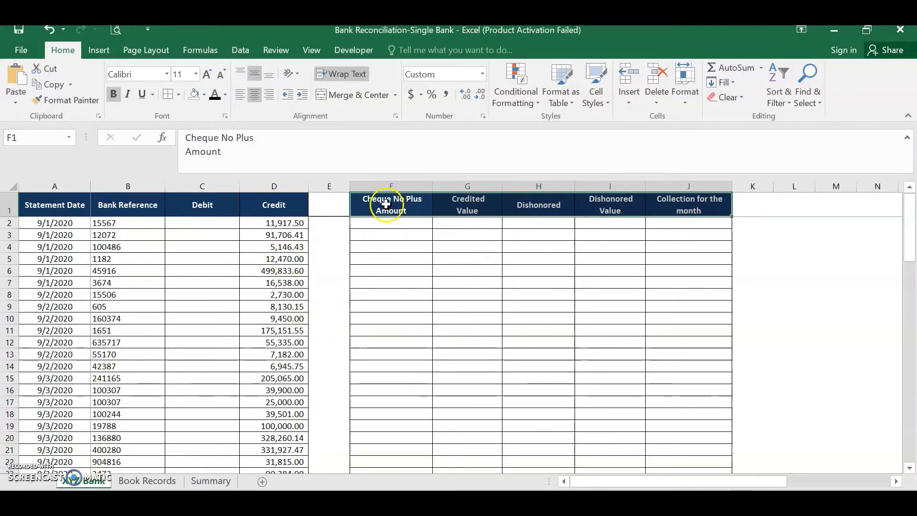
Examine the Credited Value, Dishonored, Dishonored Value and Collection for the month columns alongside the statement's Debit and Credit columns.
left_click(475, 203)
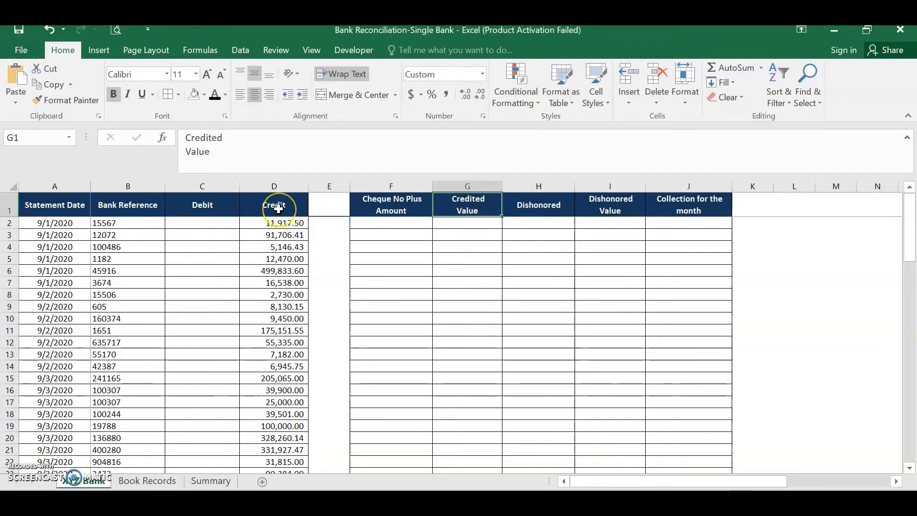
left_click(542, 213)
left_click(535, 209)
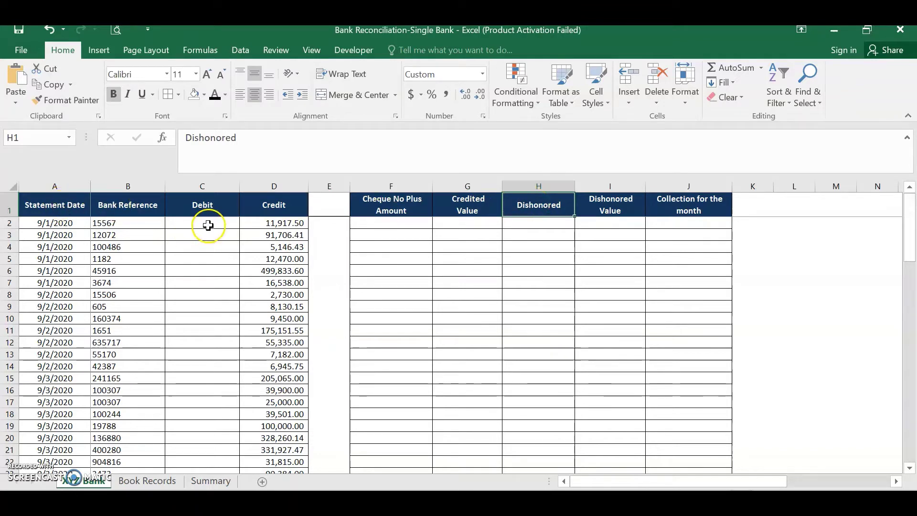
left_click(618, 222)
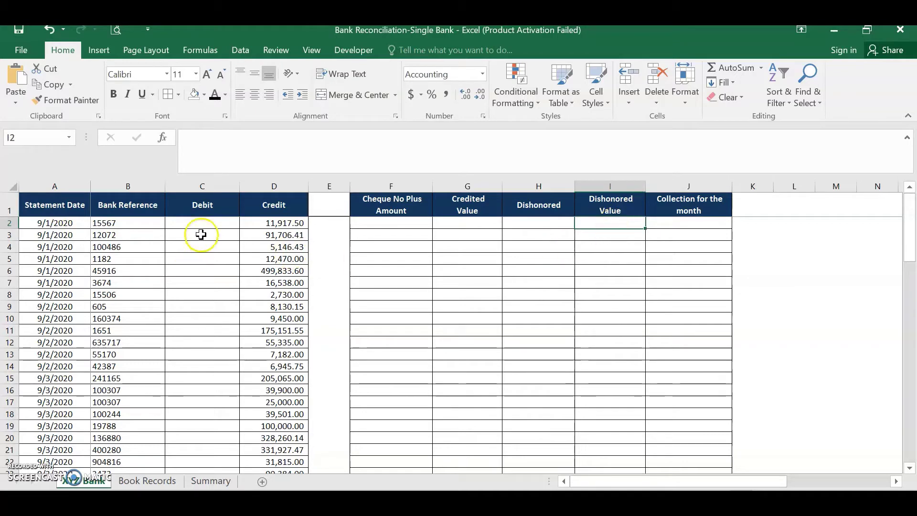
left_click(696, 224)
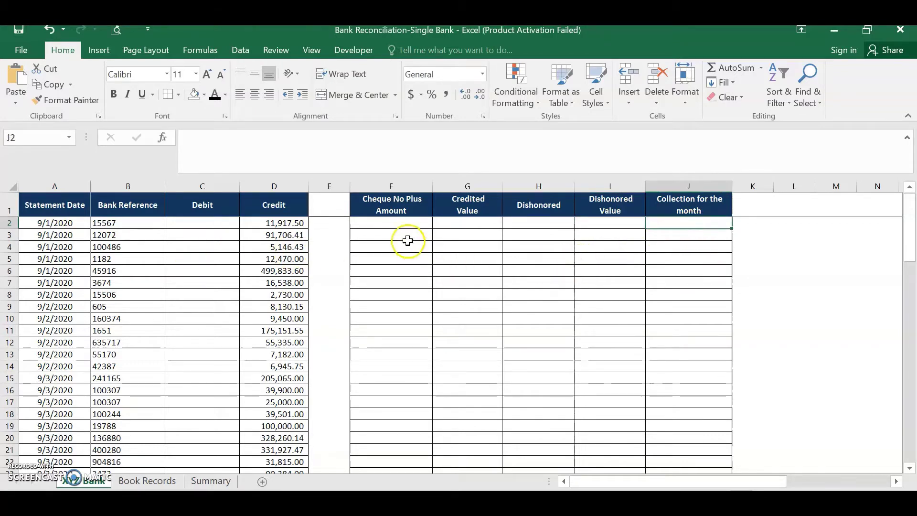
Enter the formula =CONCATENATE(B2,"@",D2) in F2 to join the bank reference and the credit amount.
left_click(404, 219)
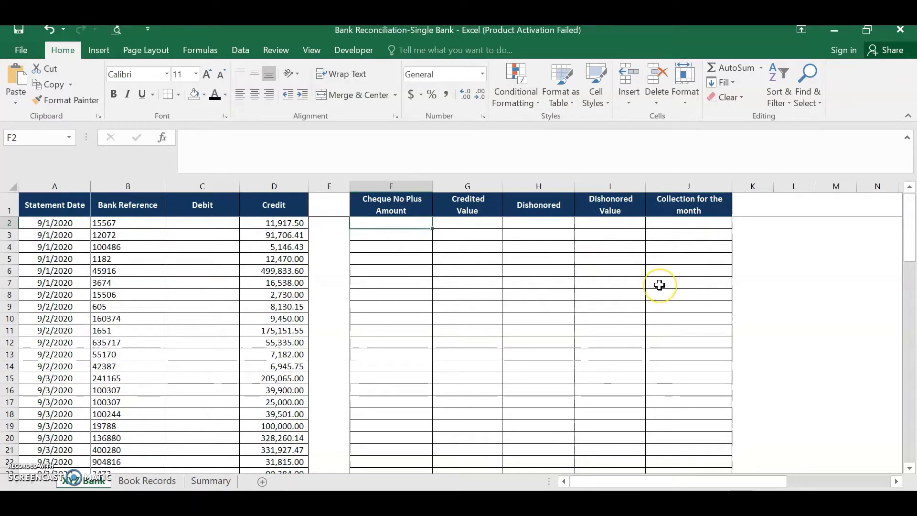
type("=c")
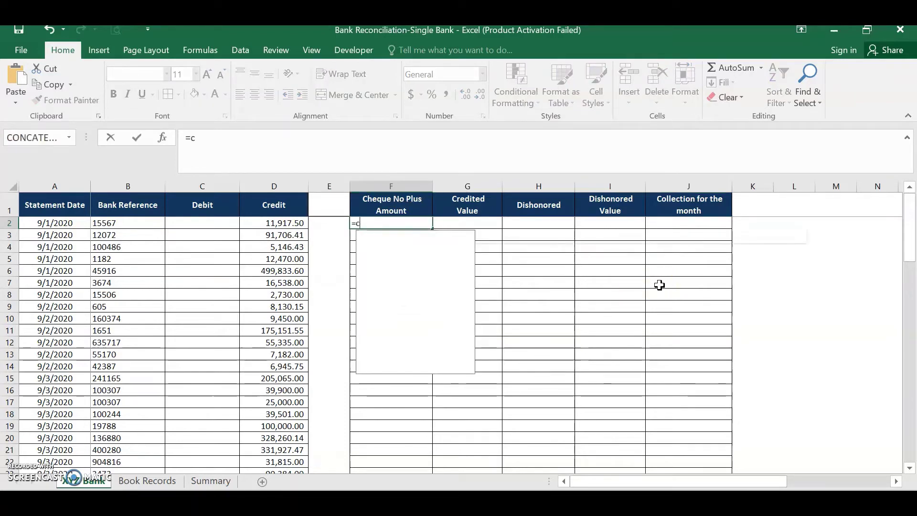
type("oncate")
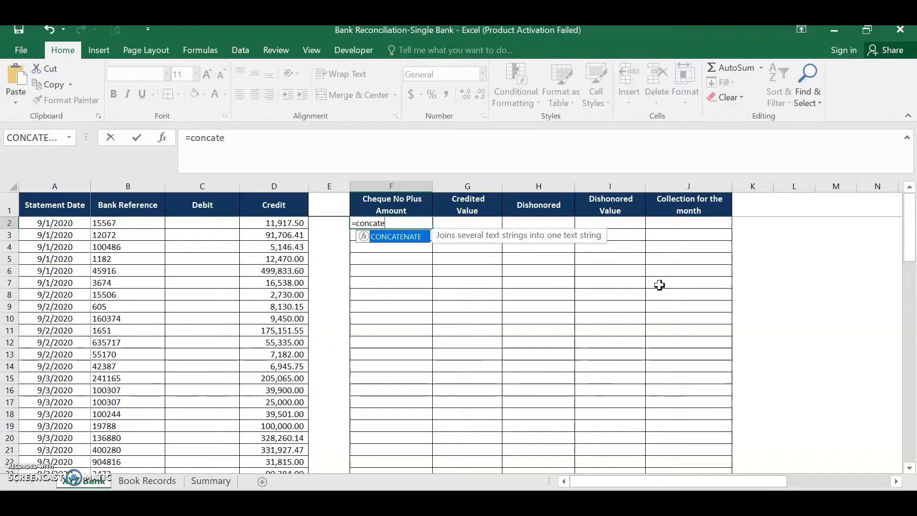
type("nate(")
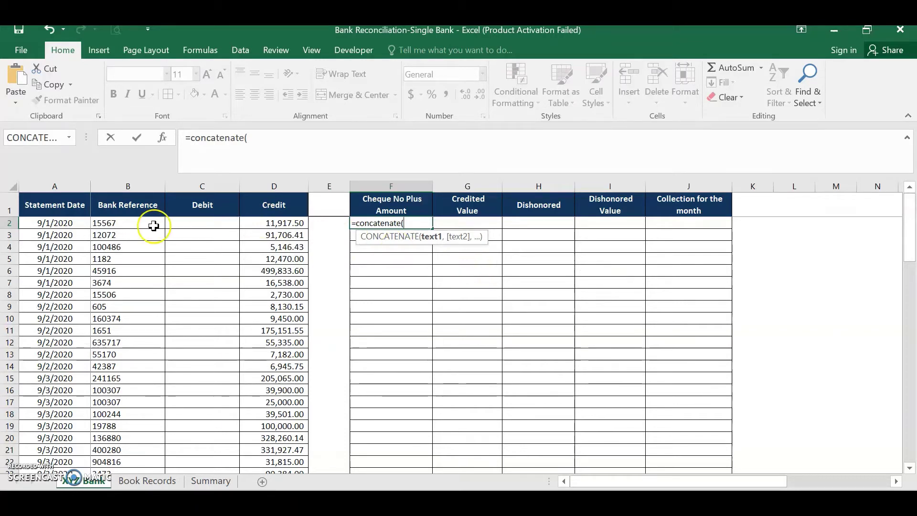
left_click(128, 223)
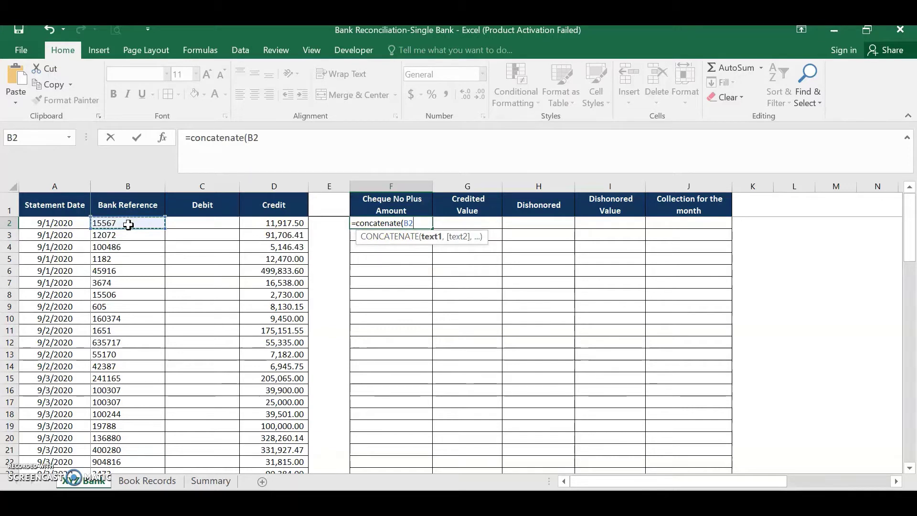
type(",")
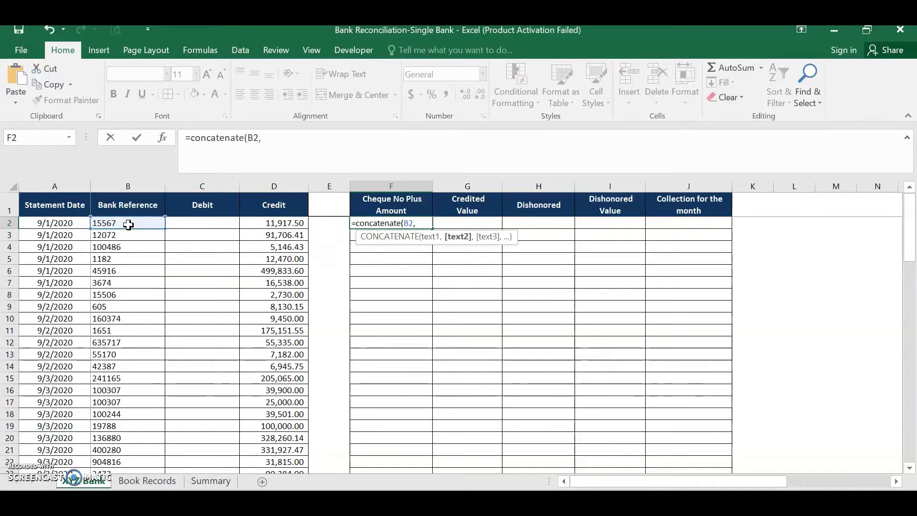
type("\"")
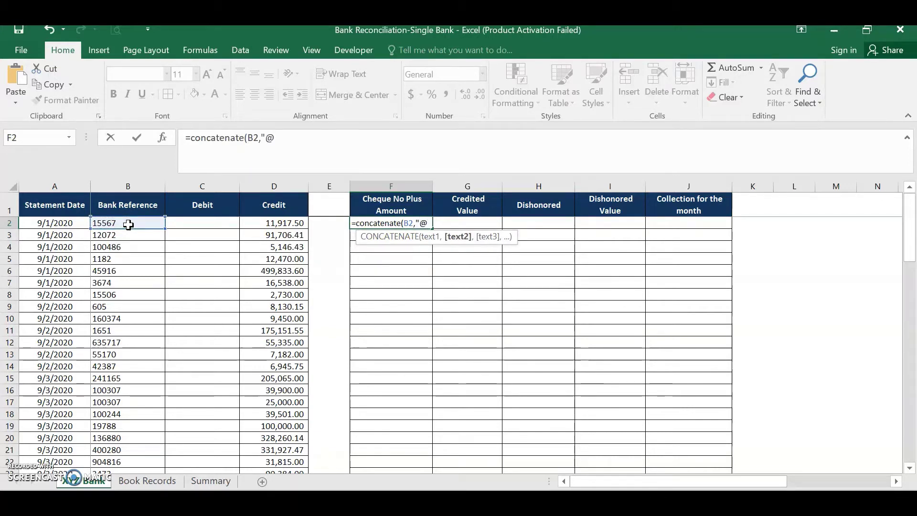
type("@\",")
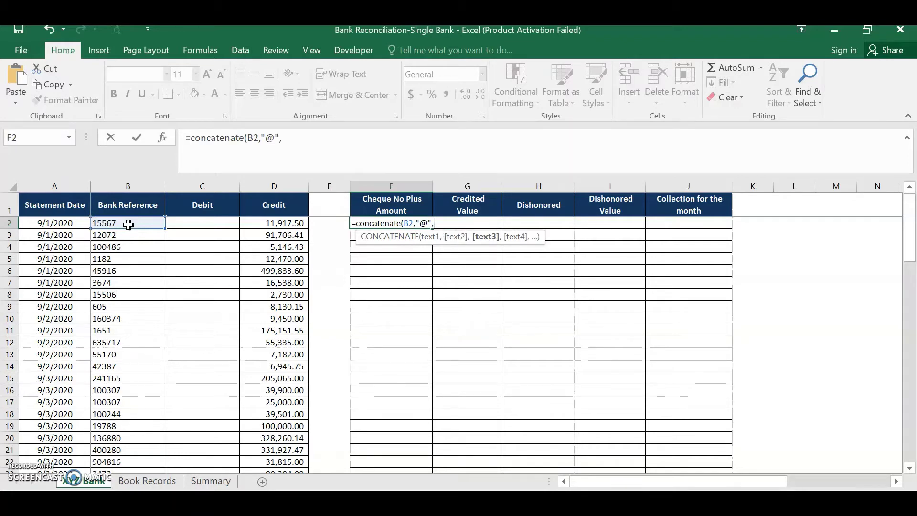
left_click(260, 226)
type(")")
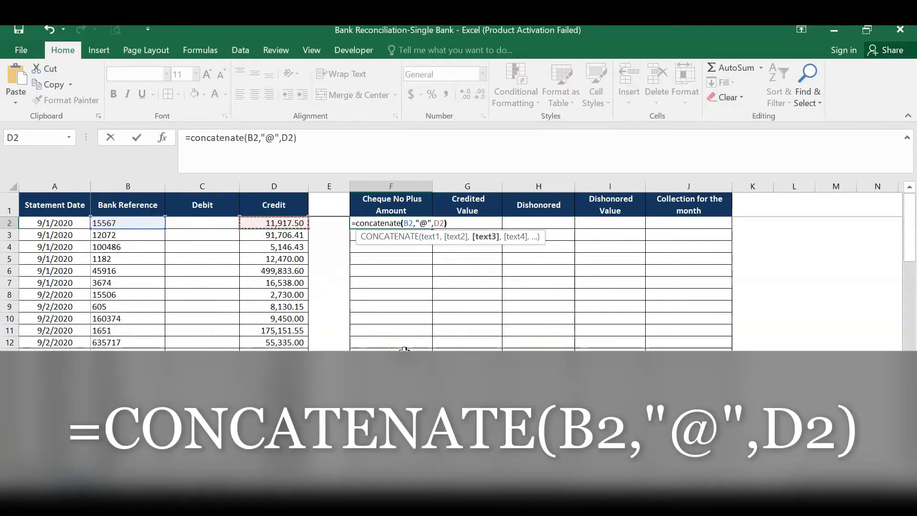
key("Return")
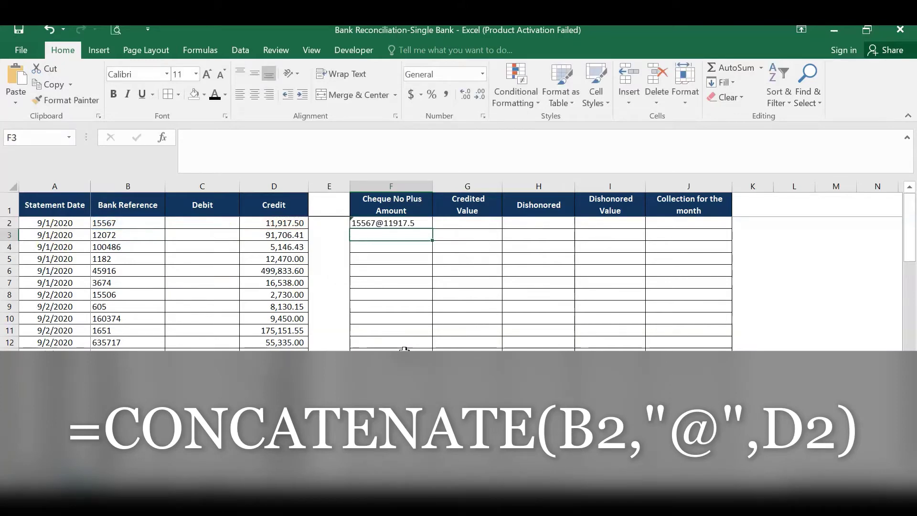
key("Up")
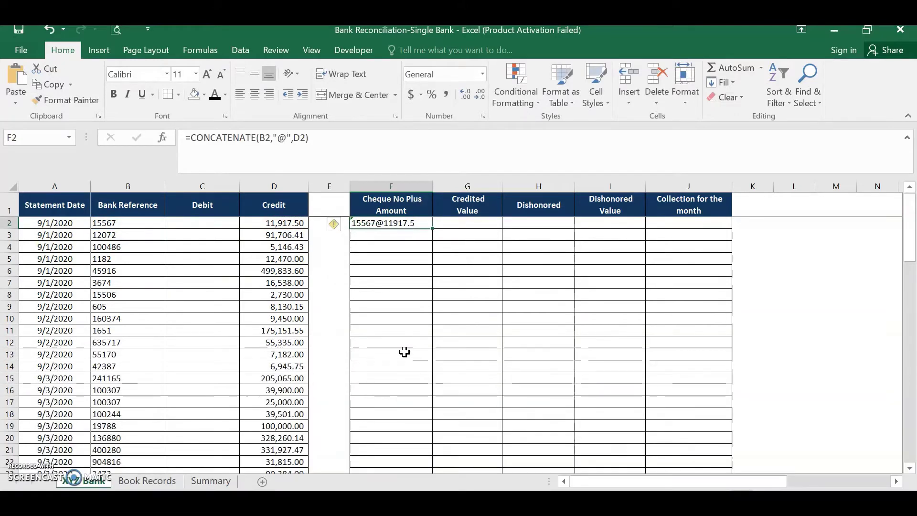
Enter the formula =D2 in G2 so the Credited Value column picks up the credit amount.
left_click(462, 223)
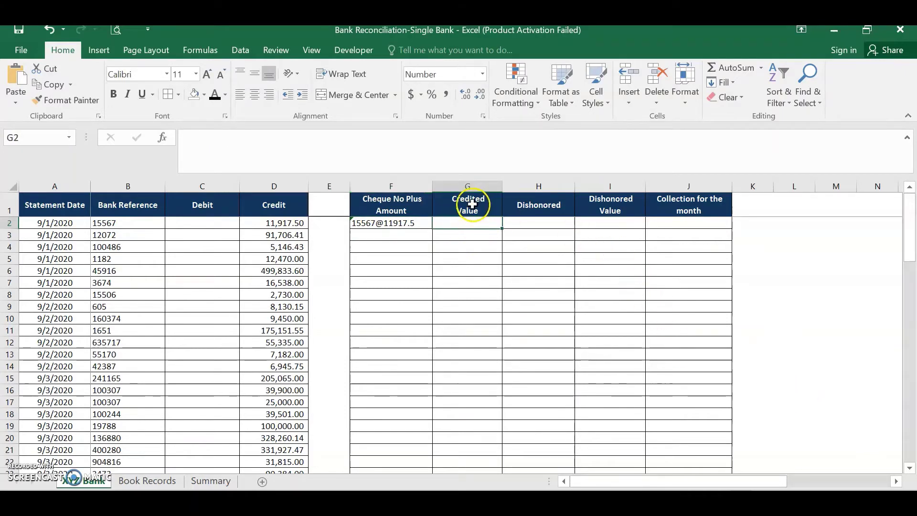
type("=")
key("Left")
key("Left")
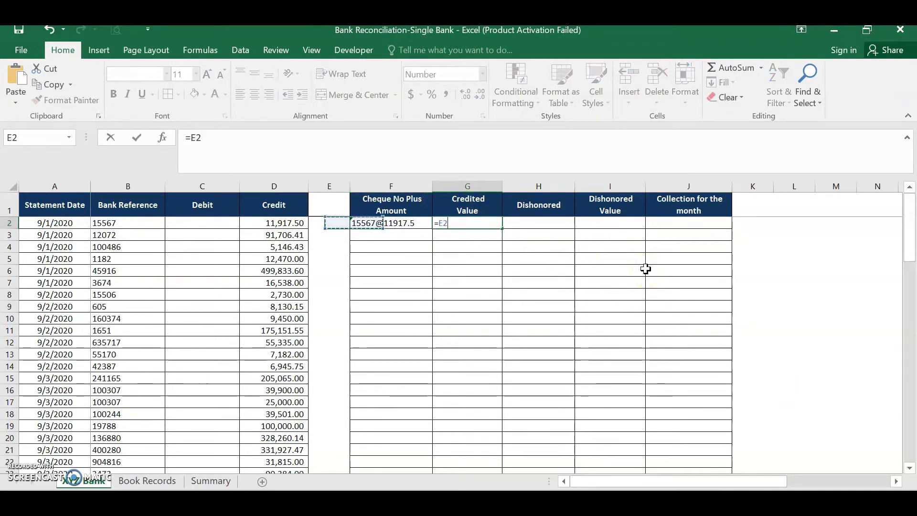
key("Left")
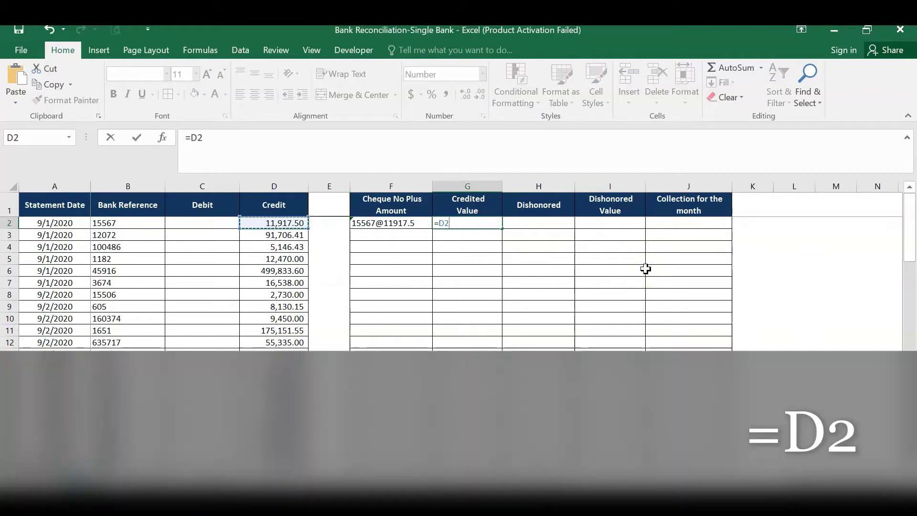
key("Return")
key("Up")
key("Left")
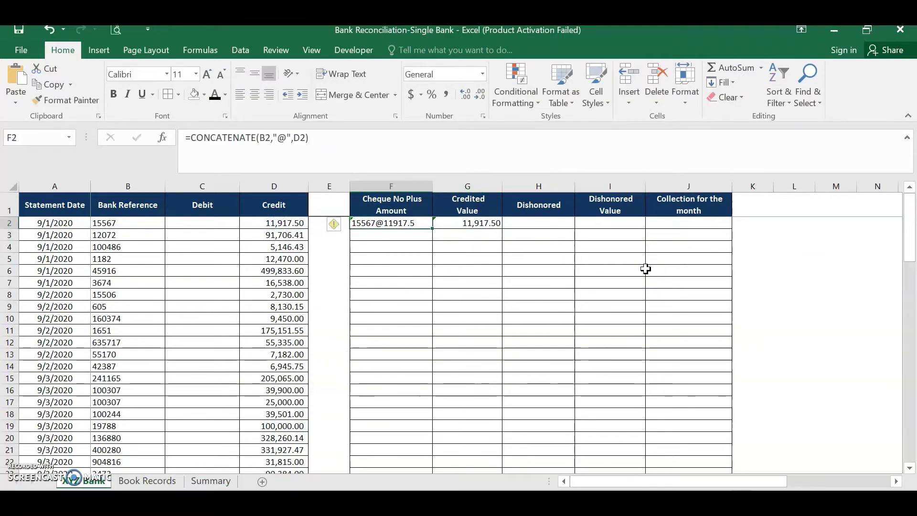
key("Right")
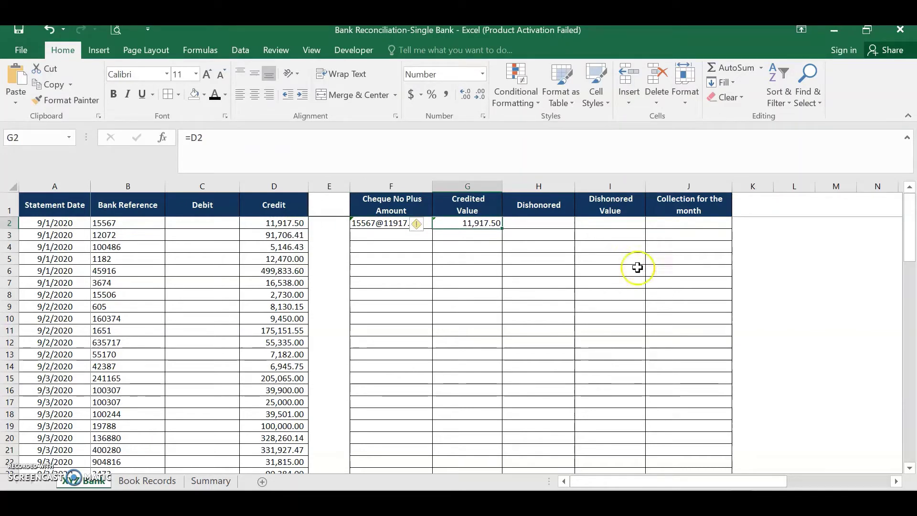
Copy the formulas in F2:G2 down both columns through row 33.
left_click(423, 228)
left_click_drag(423, 230, 473, 225)
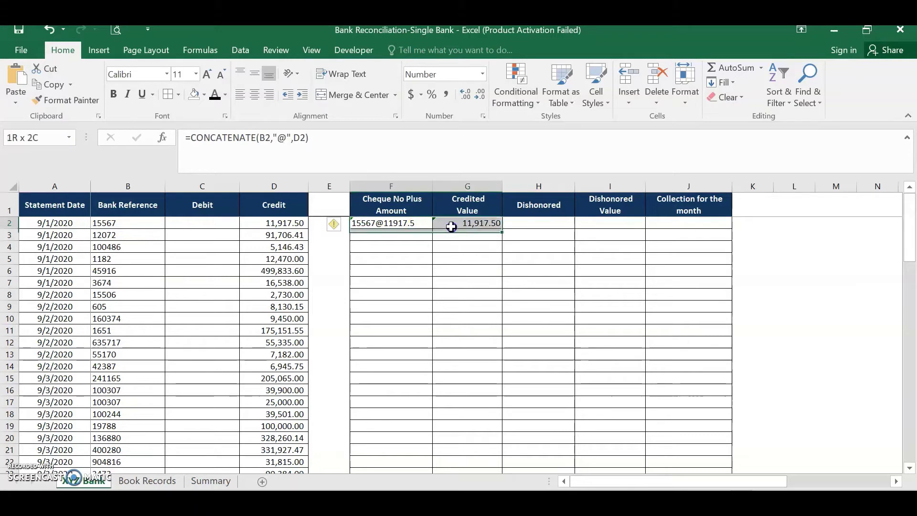
key("ctrl+c")
left_click(299, 283)
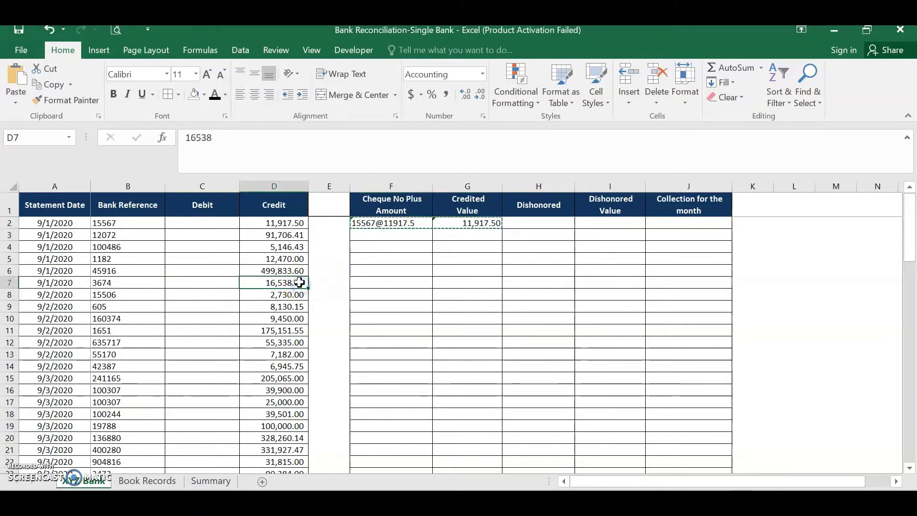
key("ctrl+Down")
key("Right")
key("Right")
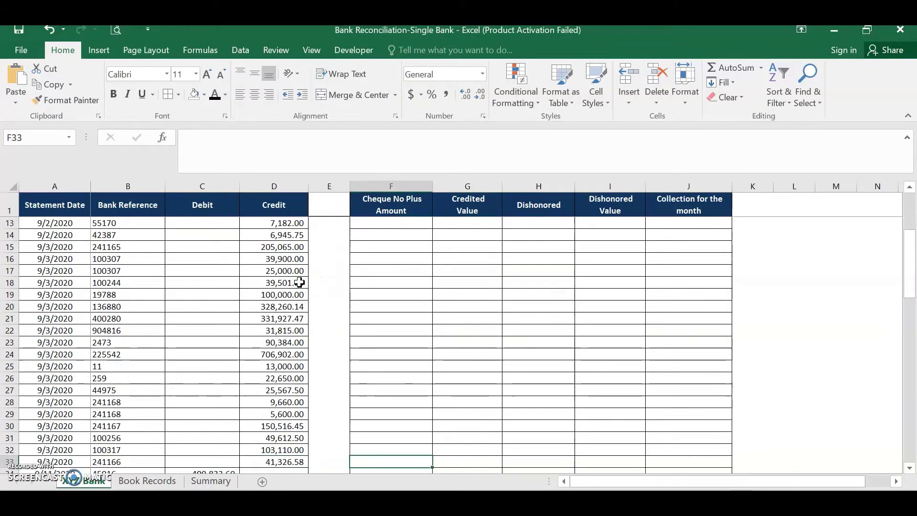
key("shift+Right")
key("ctrl+shift+Up")
key("Return")
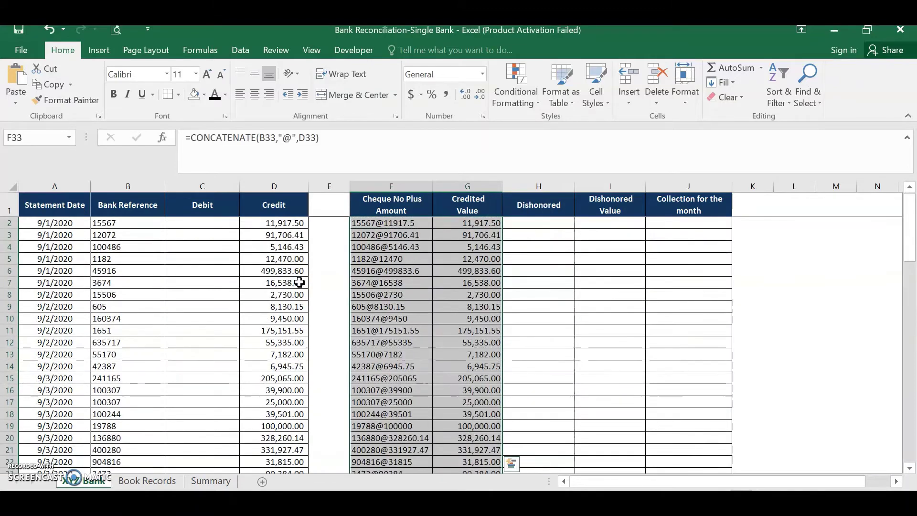
Copy the formulas in F33:G33 down through row 82, the last row of the bank statement.
left_click(470, 306)
scroll(324, 422, "down", 2)
scroll(324, 423, "down", 7)
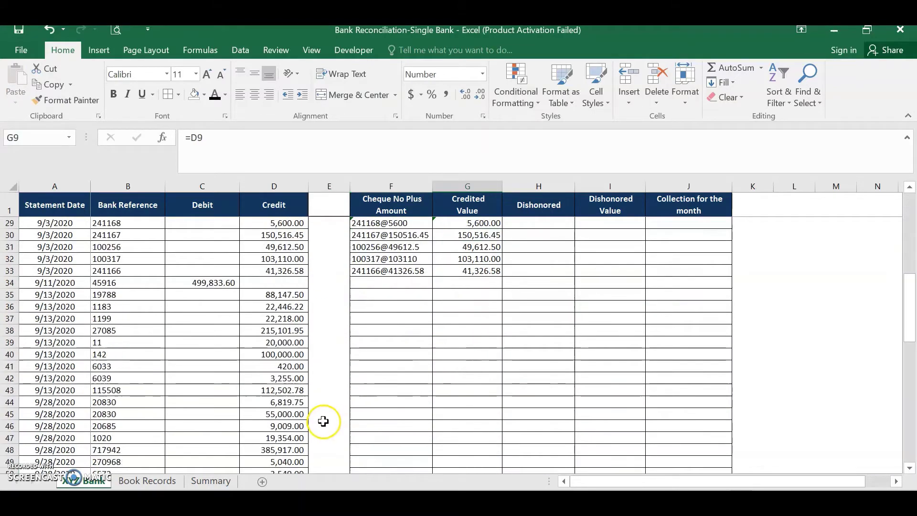
scroll(324, 422, "up", 3)
left_click(393, 377)
left_click_drag(392, 377, 461, 379)
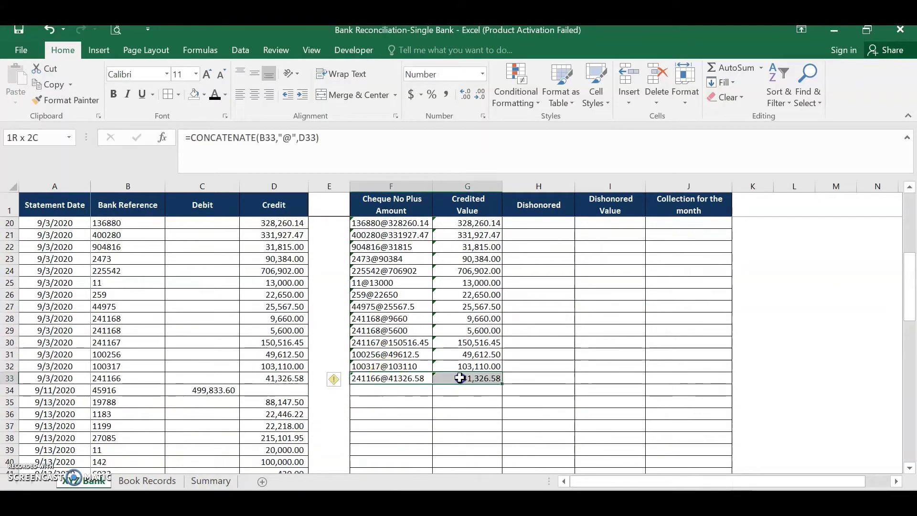
key("ctrl+c")
left_click(274, 424)
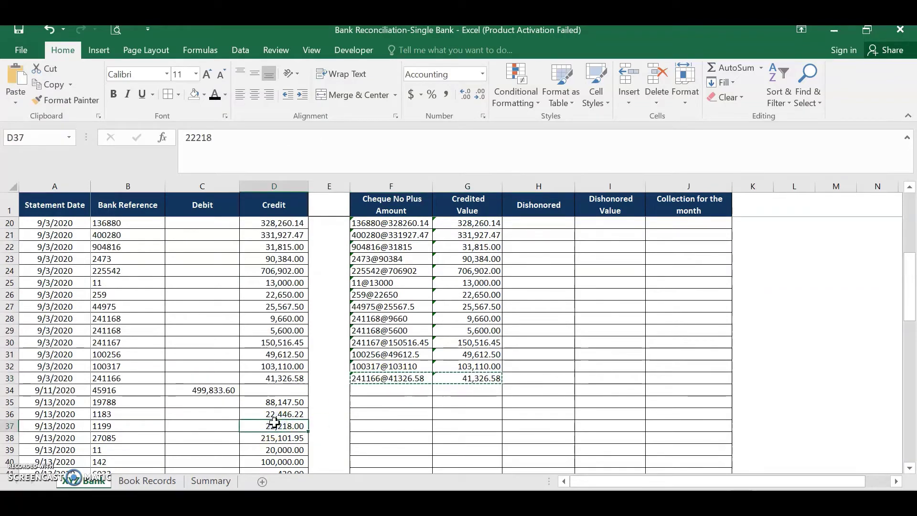
key("ctrl+Down")
key("Right")
key("Right")
key("shift+Right")
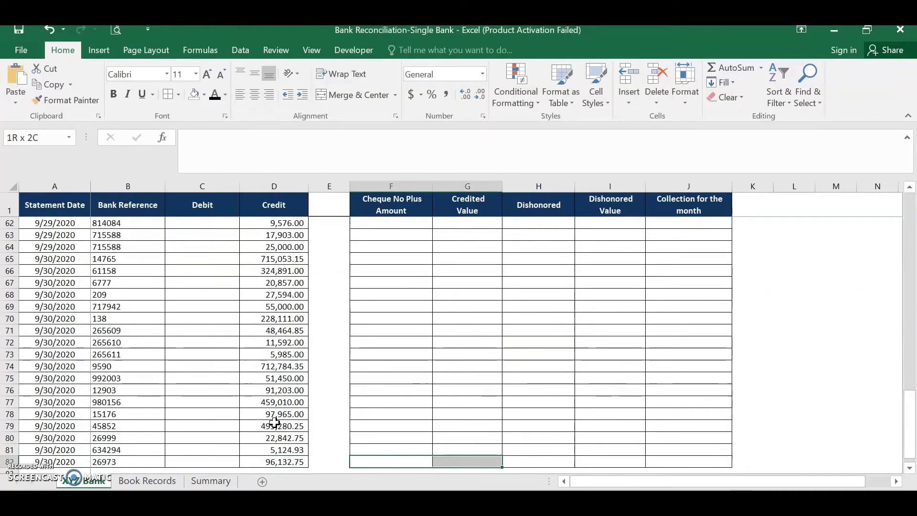
key("ctrl+shift+Up")
key("ctrl+v")
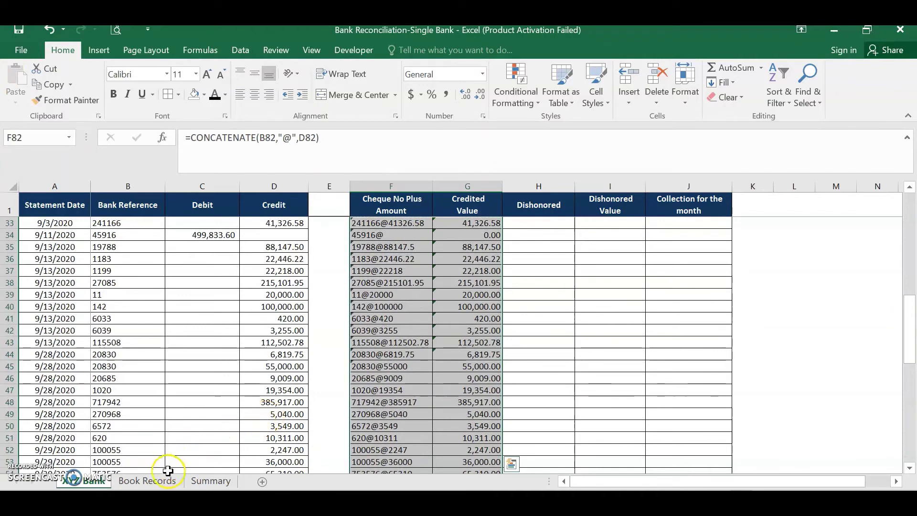
On the Book Records sheet, enter =VLOOKUP(E2,'XYZ Bank'!F:G,2,0) in F2 to look up the cheque key's credited amount.
left_click(148, 481)
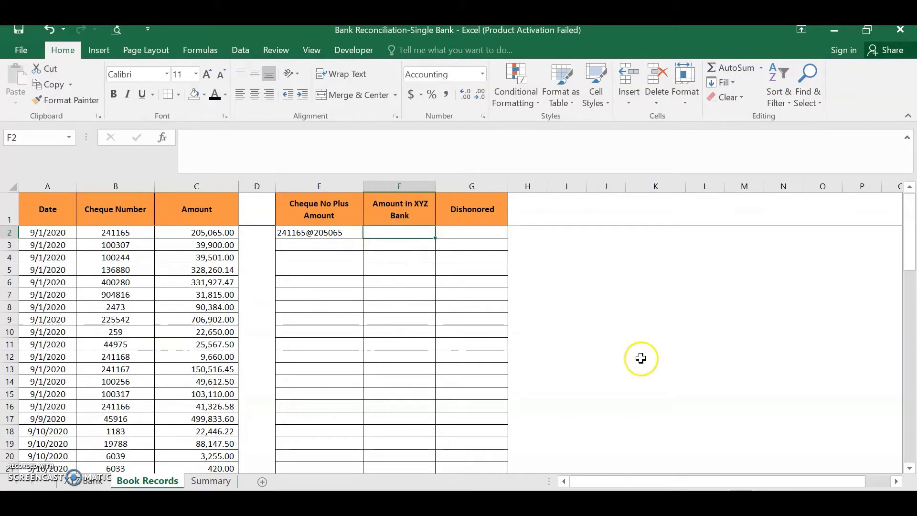
type("=")
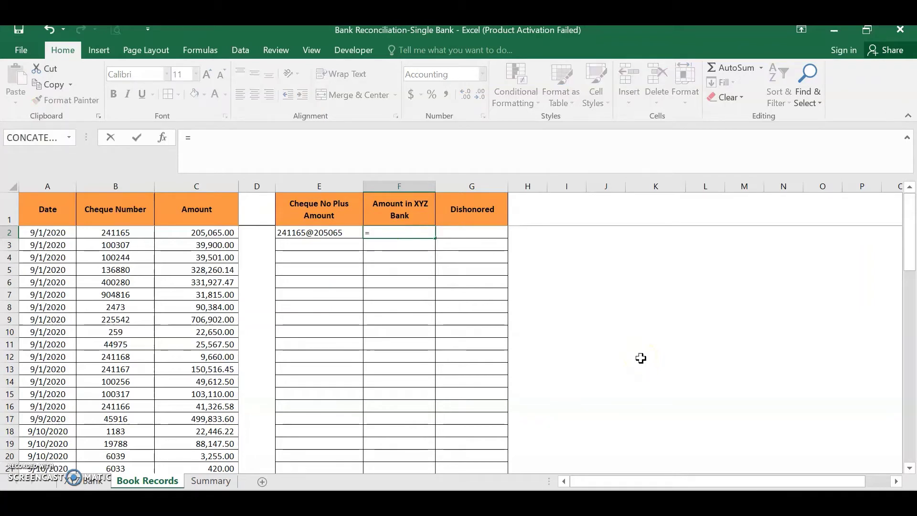
type("vlooku")
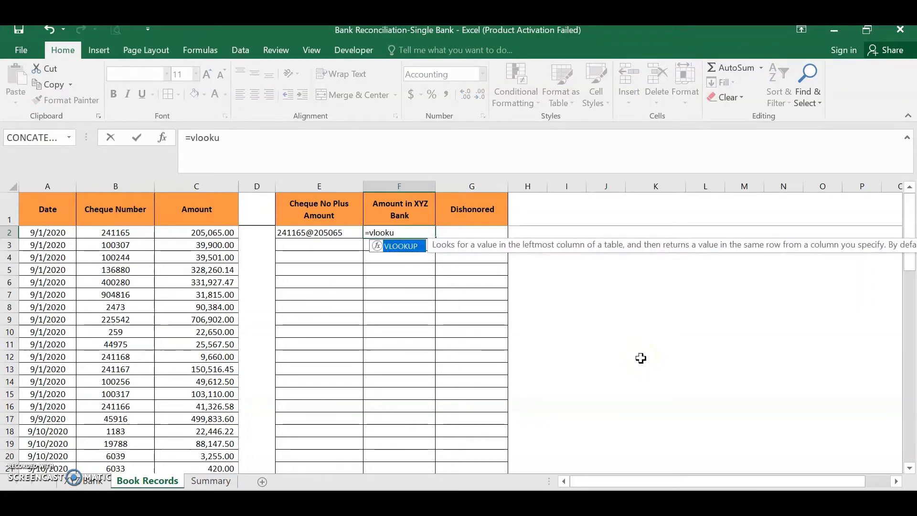
type("p(")
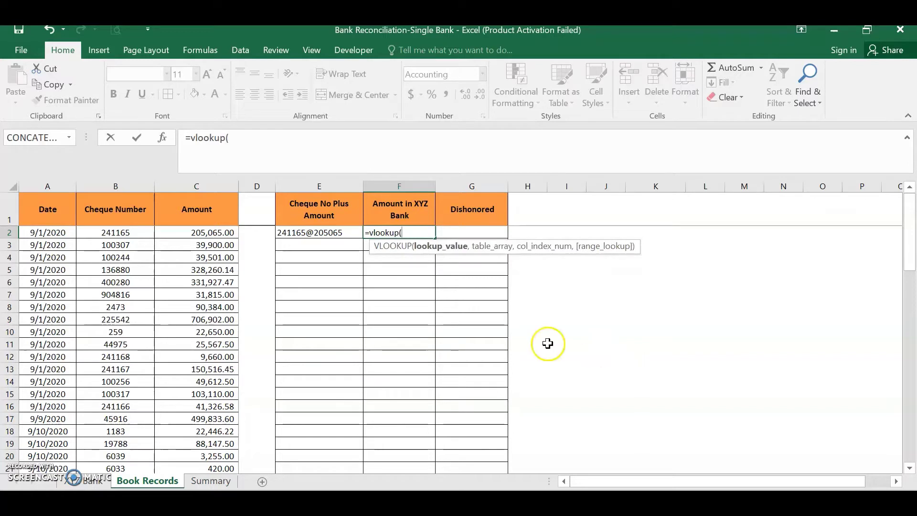
left_click(317, 230)
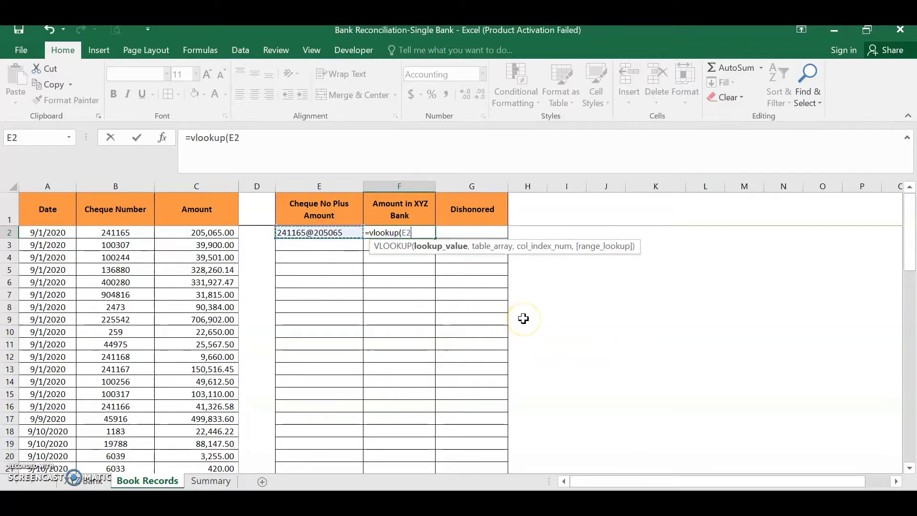
type(",")
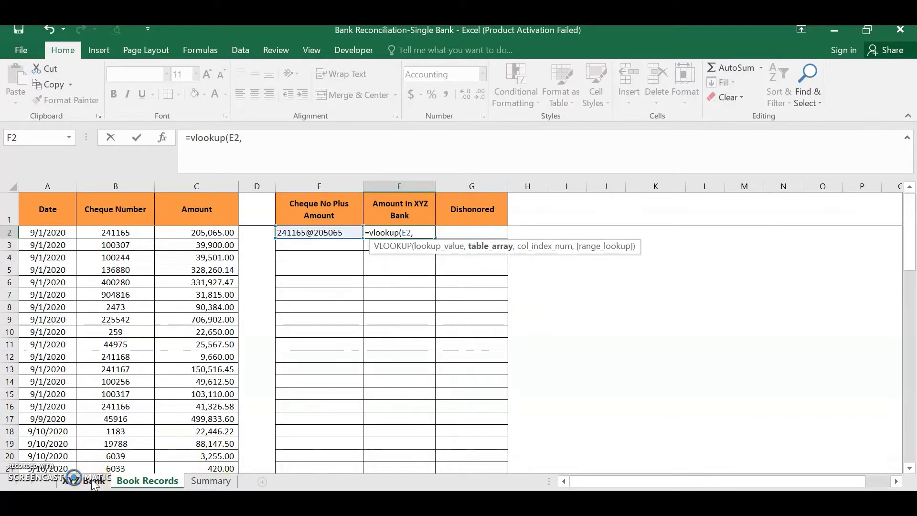
left_click(94, 481)
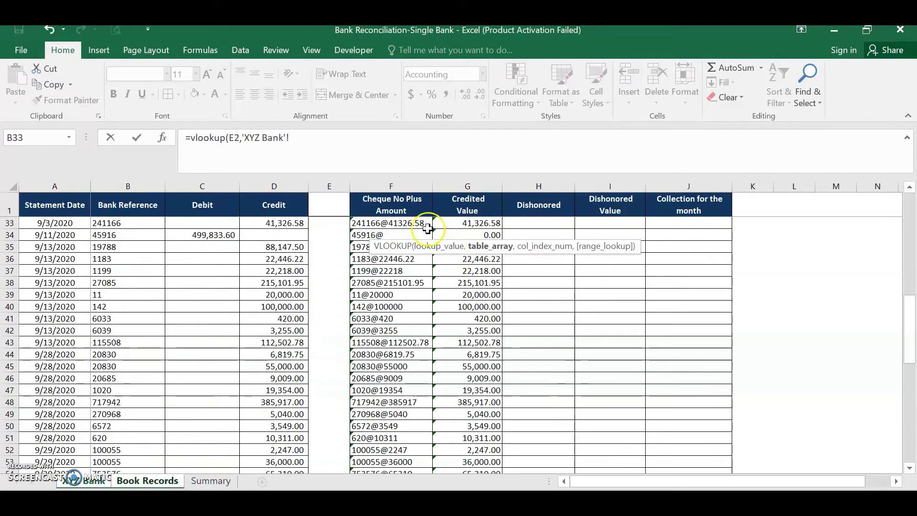
left_click_drag(389, 185, 465, 190)
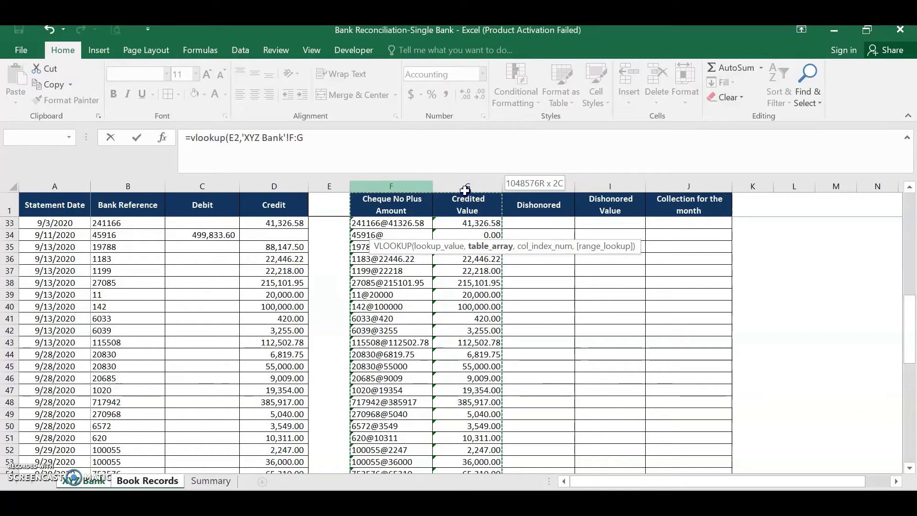
left_click_drag(465, 191, 465, 190)
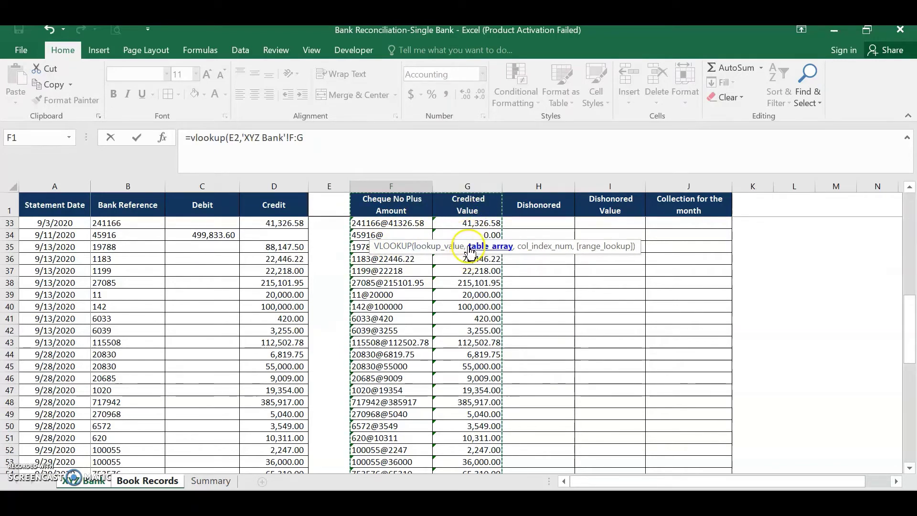
left_click(351, 140)
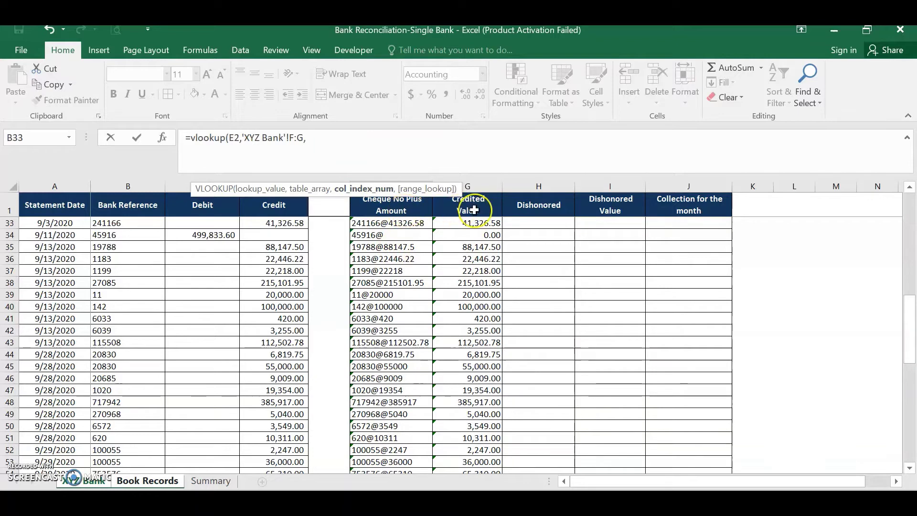
type("2")
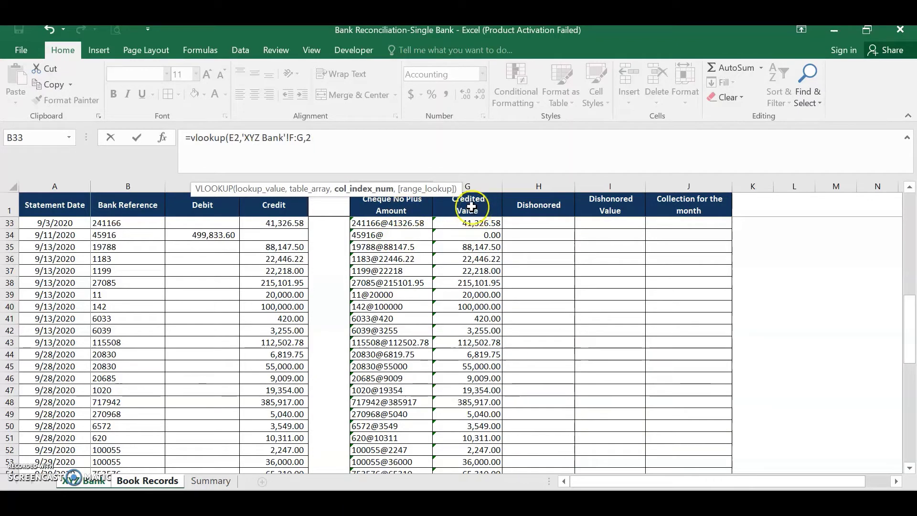
type(",")
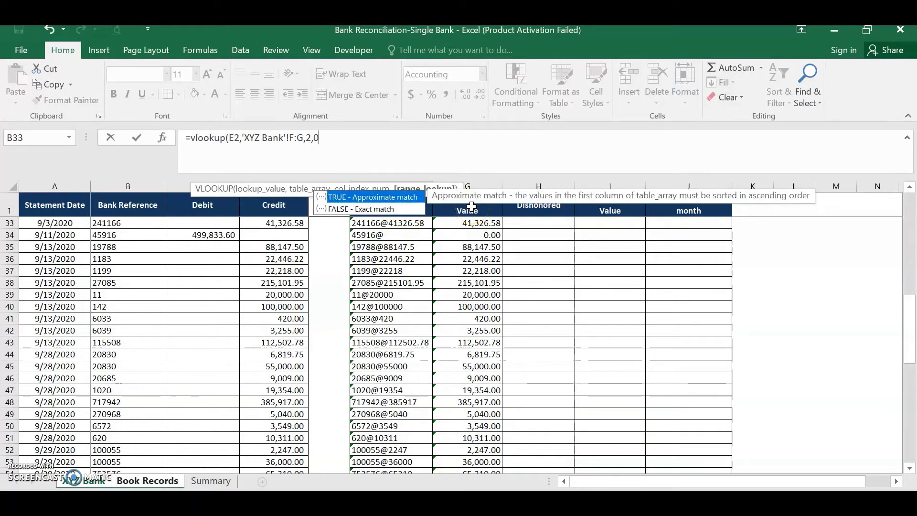
type("0)")
key("Return")
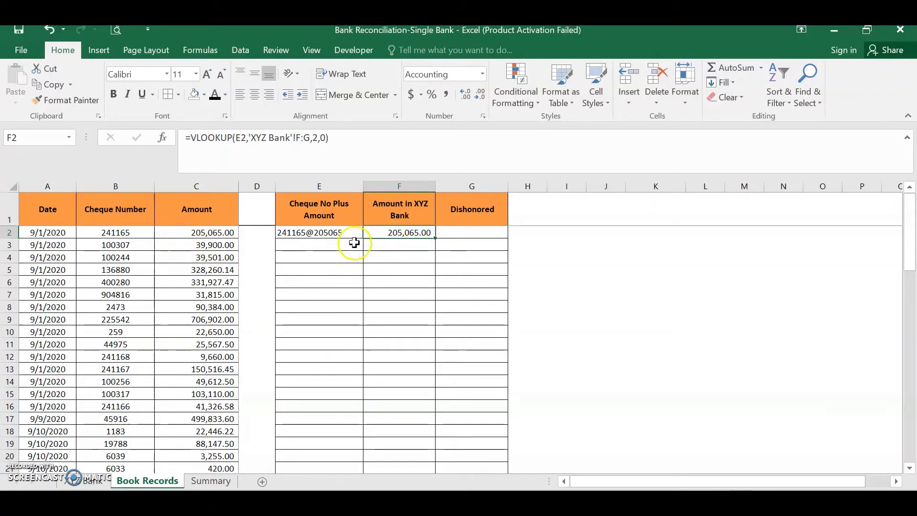
Copy the formulas in E2:F2 down both columns through row 69 and look over the filled results.
left_click_drag(328, 233, 382, 231)
key("ctrl+c")
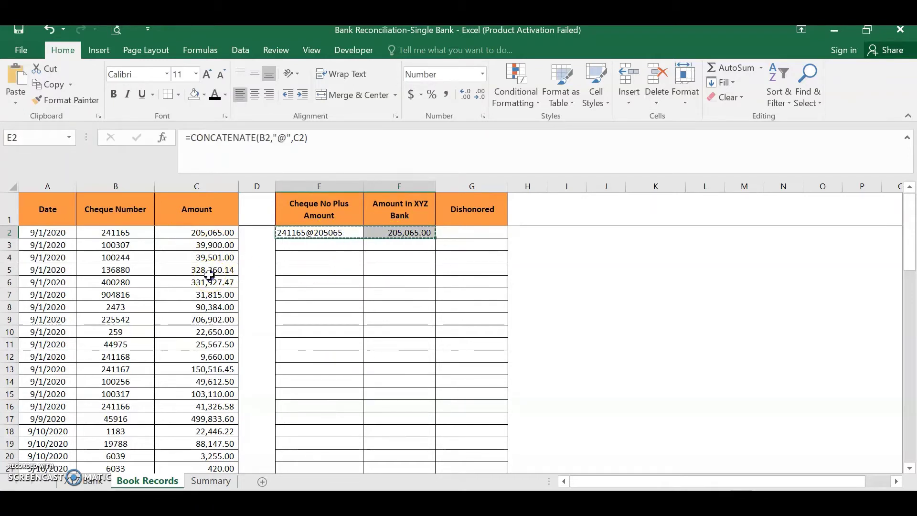
left_click(214, 270)
key("ctrl+Down")
key("Right")
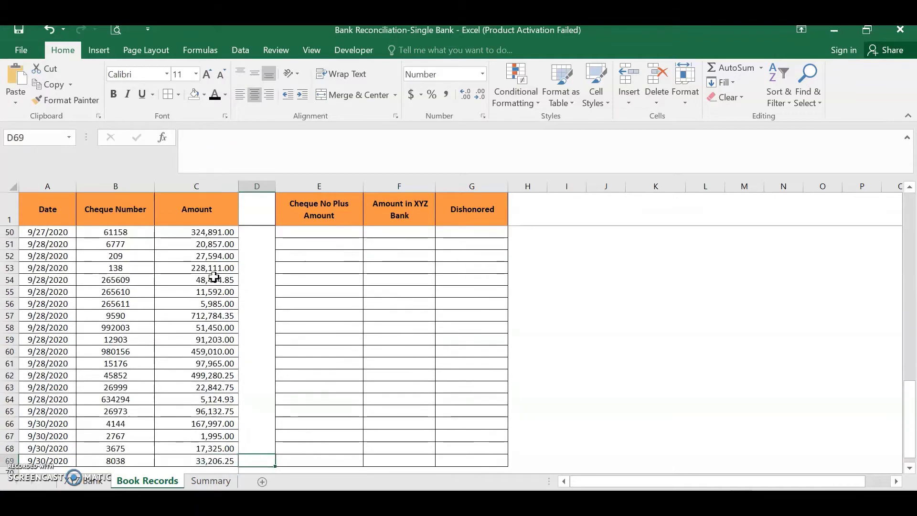
key("Right")
key("shift+Right")
key("ctrl+shift+Up")
key("ctrl+v")
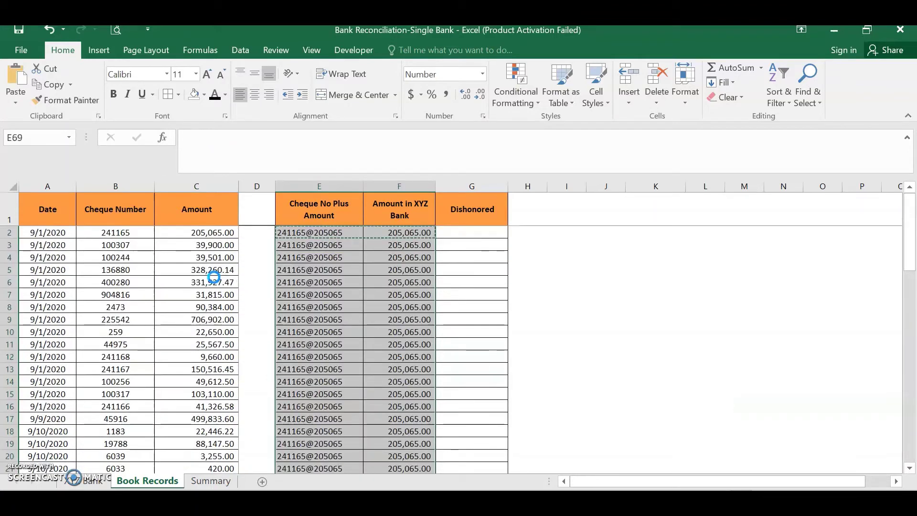
scroll(377, 351, "down", 15)
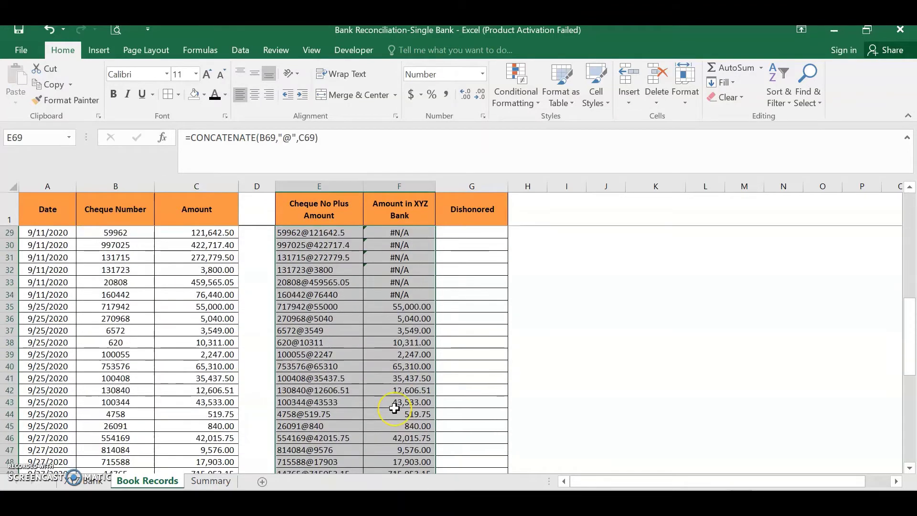
scroll(394, 409, "down", 4)
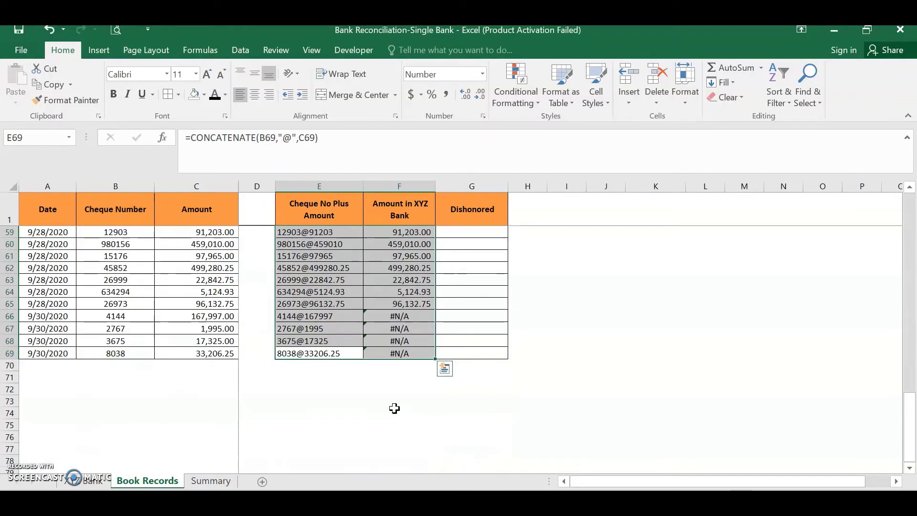
scroll(394, 408, "up", 19)
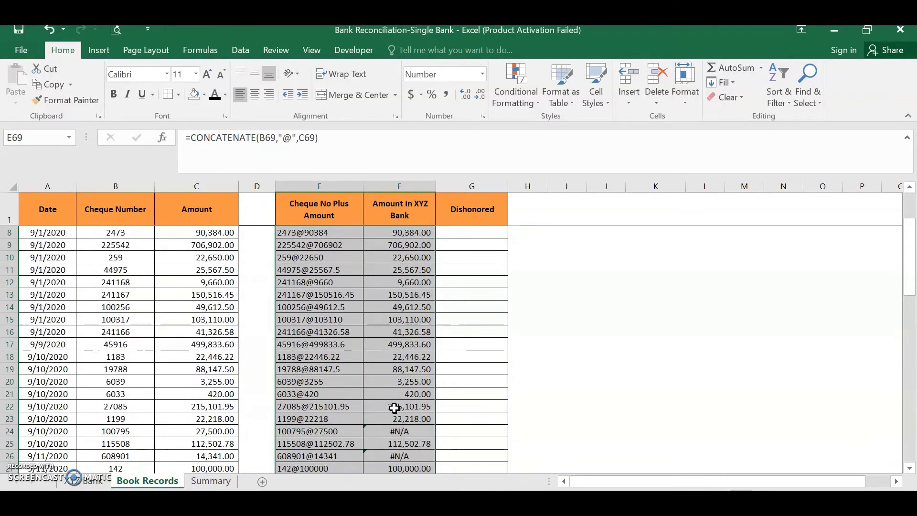
scroll(394, 408, "down", 5)
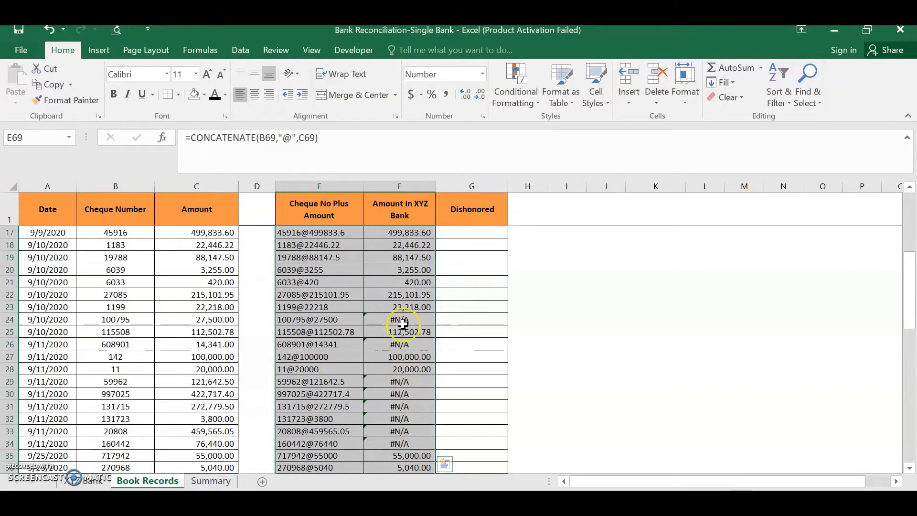
Wrap the VLOOKUP in F2 with IFERROR so that unmatched cheques return "Not credited".
left_click(400, 320)
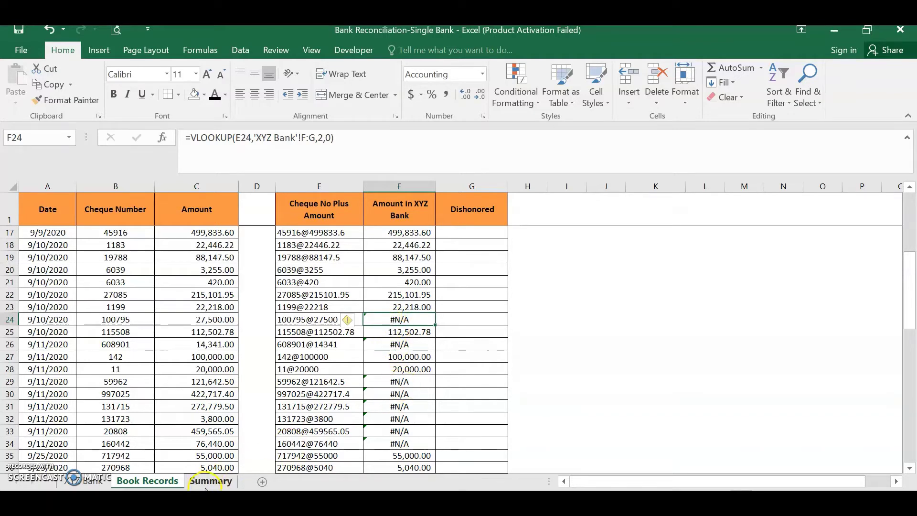
scroll(415, 306, "up", 5)
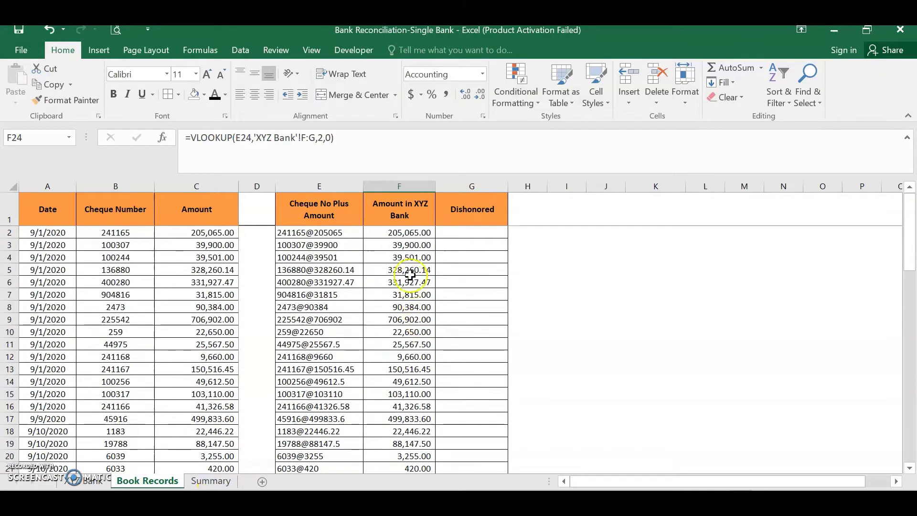
left_click(409, 234)
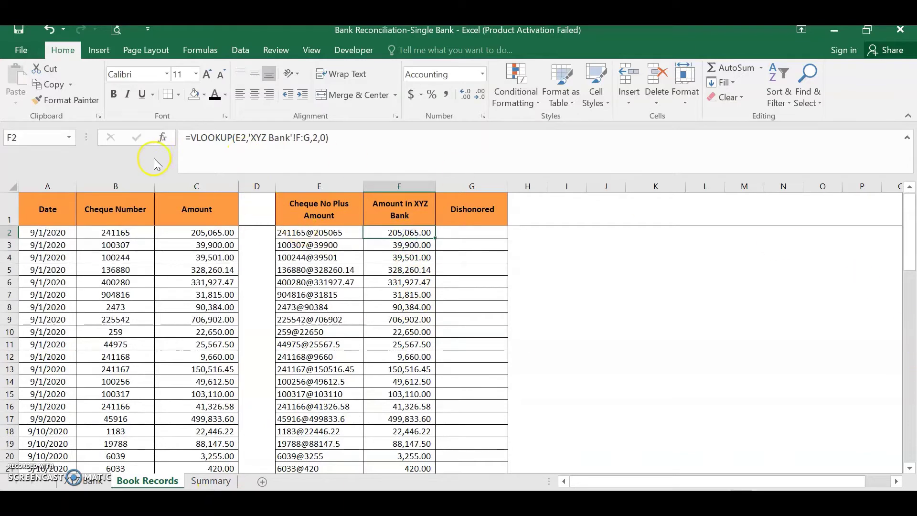
left_click(190, 137)
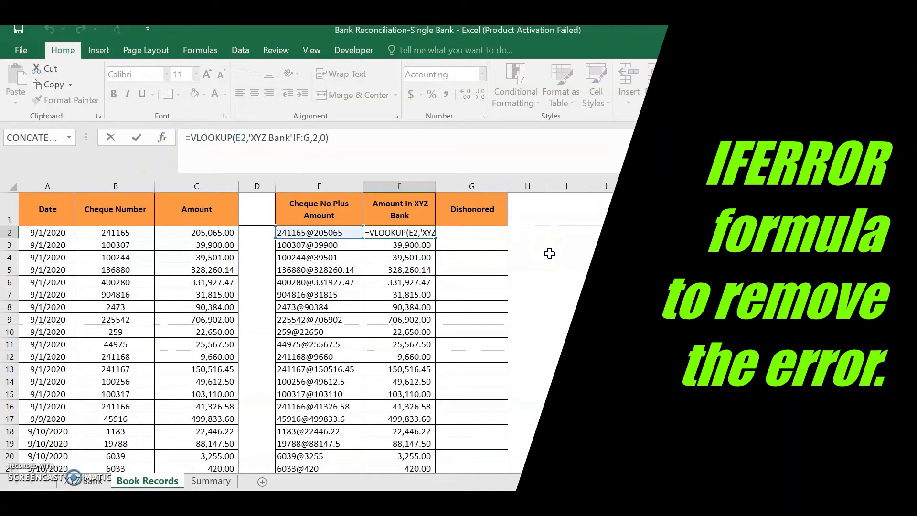
type("iferror")
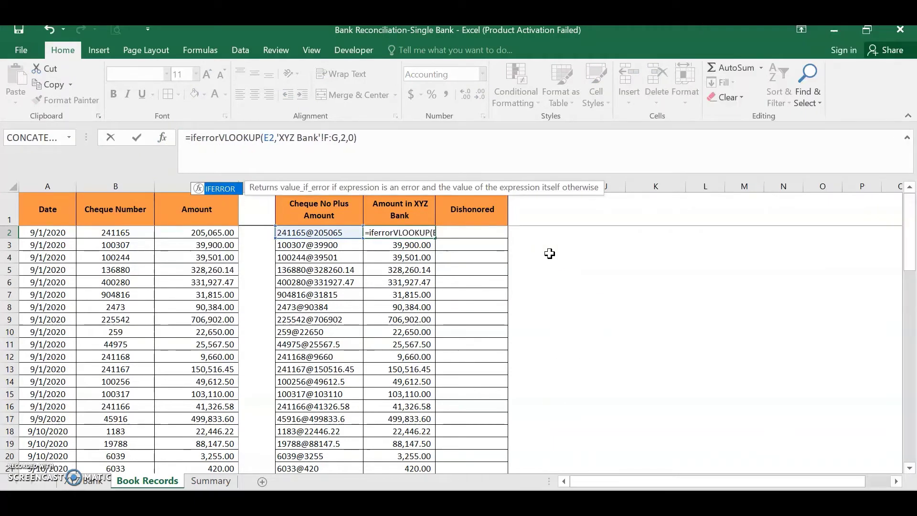
type("(")
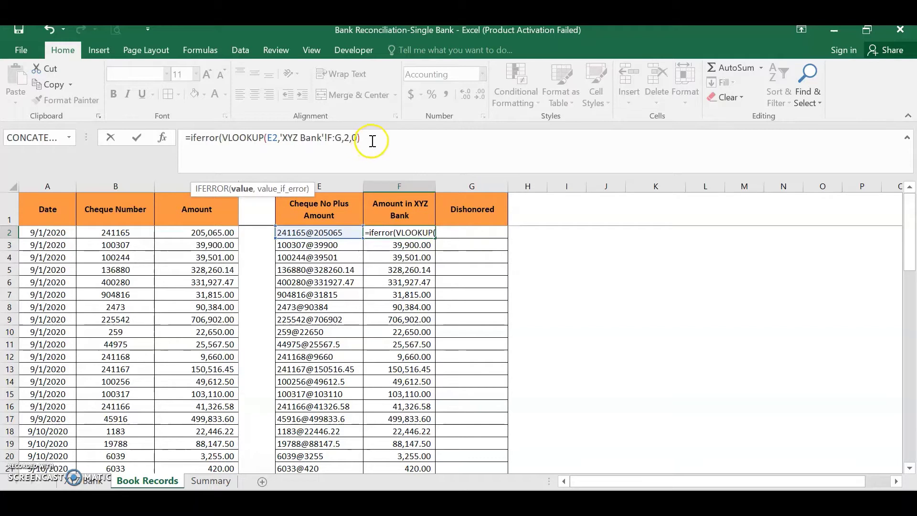
type(",")
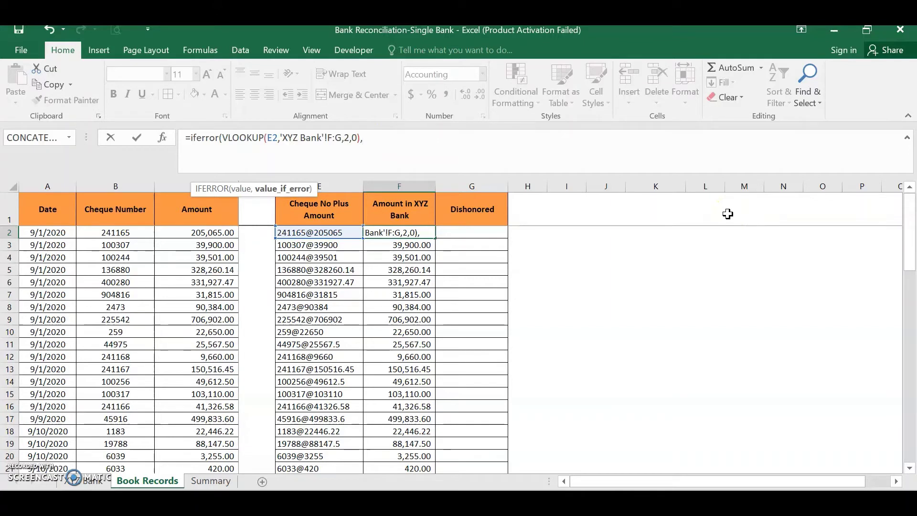
type("\"Not credited")
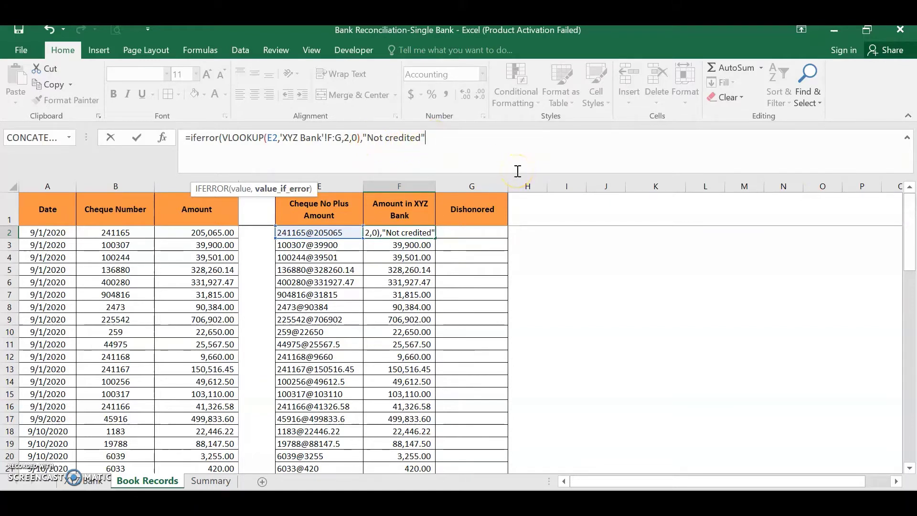
type(")")
key("Return")
Copy the IFERROR formula from F2 down the Amount in XYZ Bank column through row 69.
key("Up")
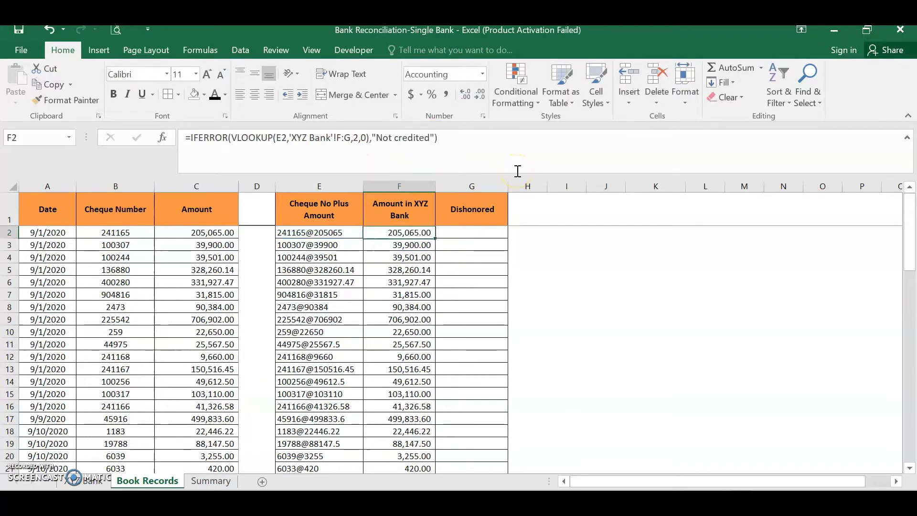
key("ctrl+c")
key("Down")
key("ctrl+shift+Down")
key("ctrl+v")
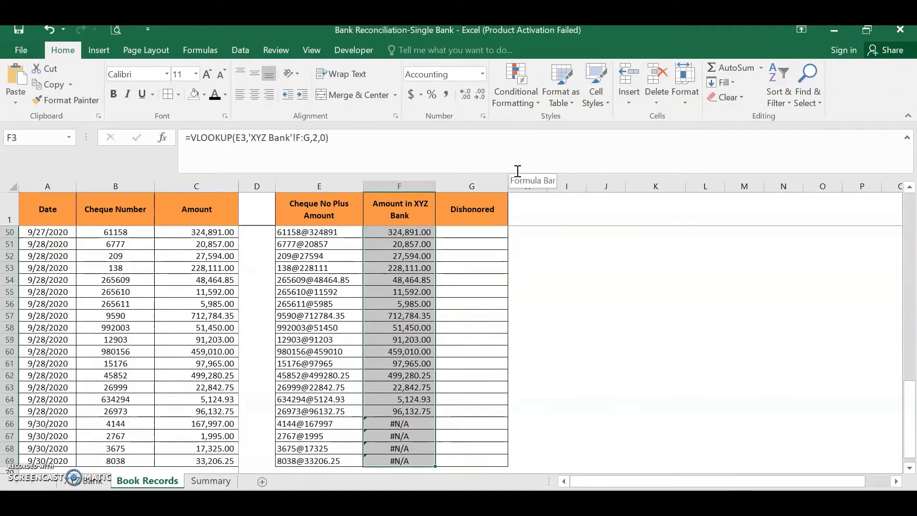
scroll(418, 296, "up", 16)
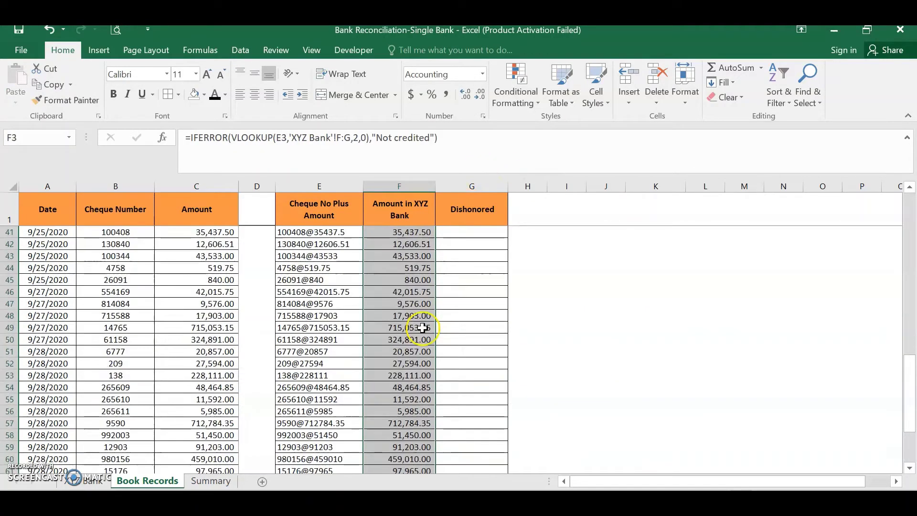
Add filters to the header row and filter the Amount in XYZ Bank column to show only "Not credited" entries.
left_click(406, 206)
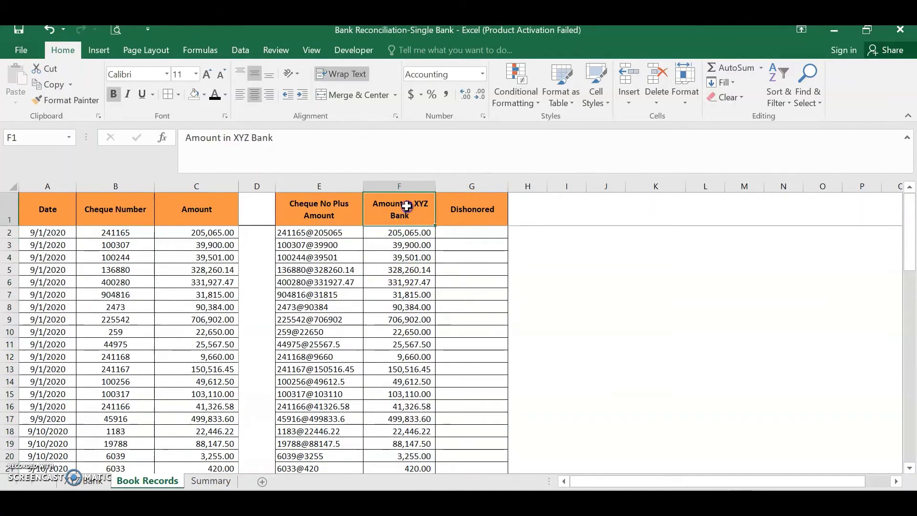
key("ctrl+shift+l")
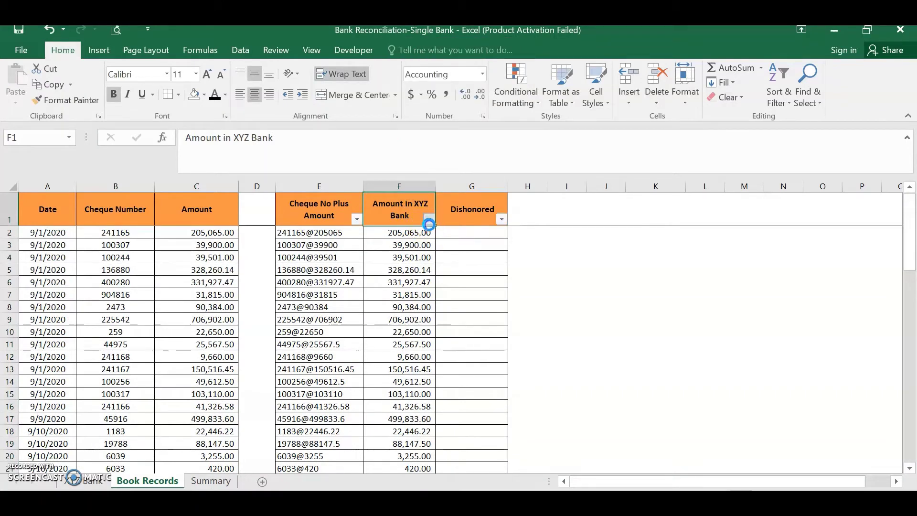
left_click(429, 219)
left_click(302, 359)
left_click_drag(428, 377, 424, 401)
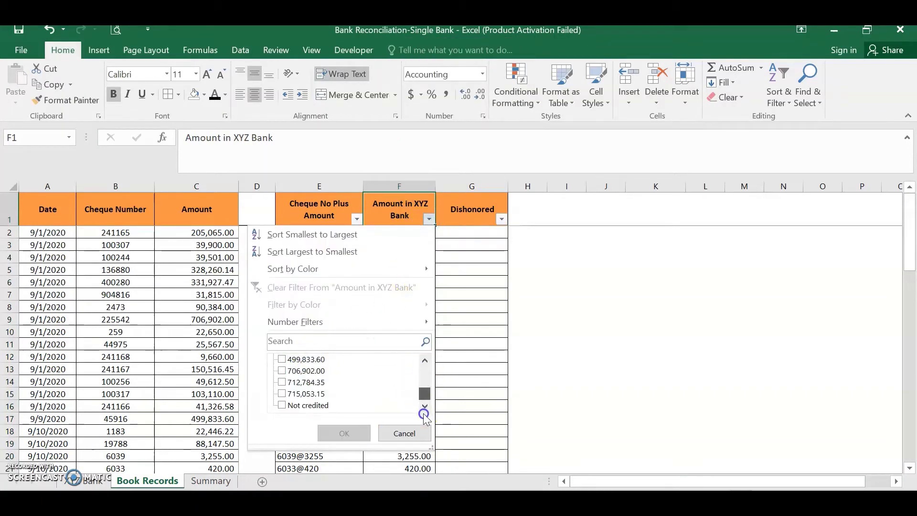
left_click(305, 404)
left_click(330, 433)
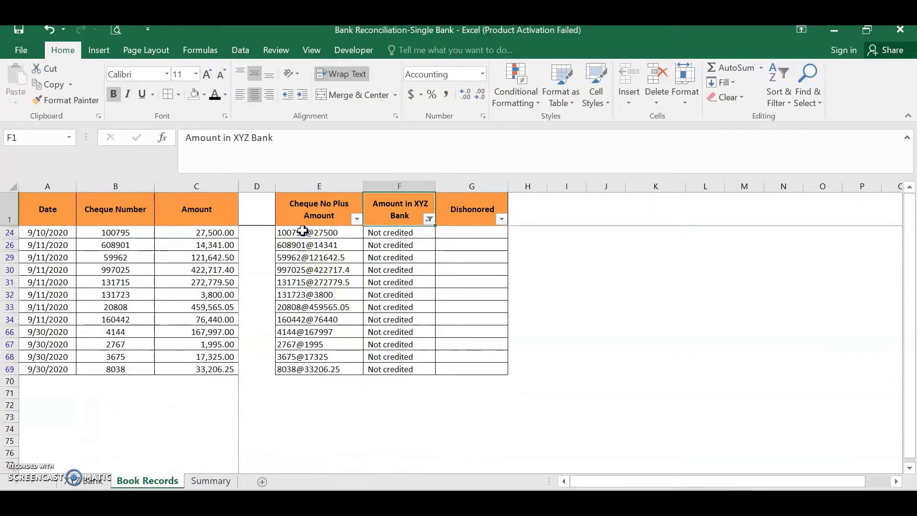
Select the uncredited cheque keys in column E, and reset the Amount in XYZ Bank filter to show all entries.
left_click_drag(301, 231, 293, 366)
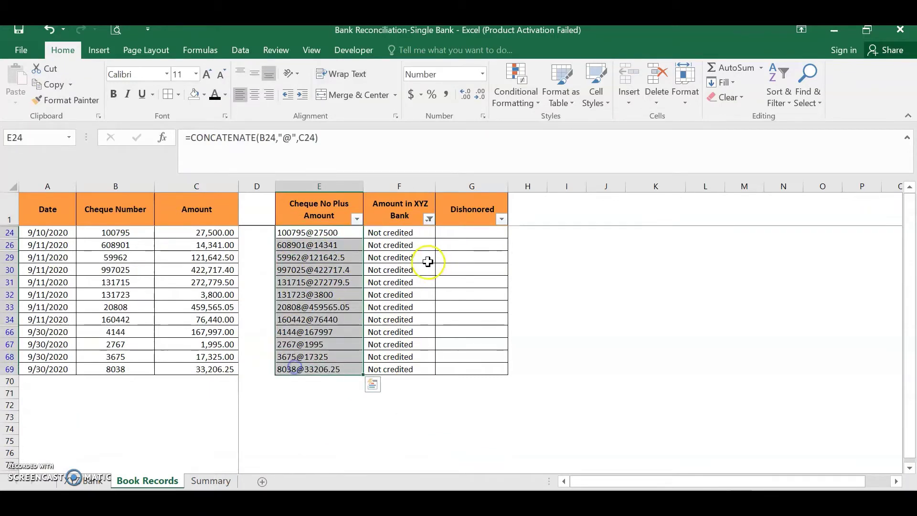
left_click(430, 218)
left_click(300, 360)
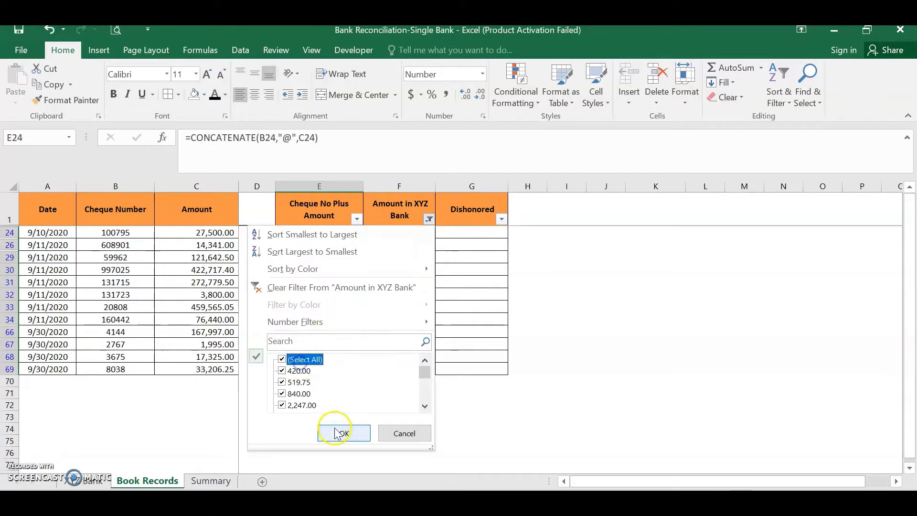
left_click(344, 433)
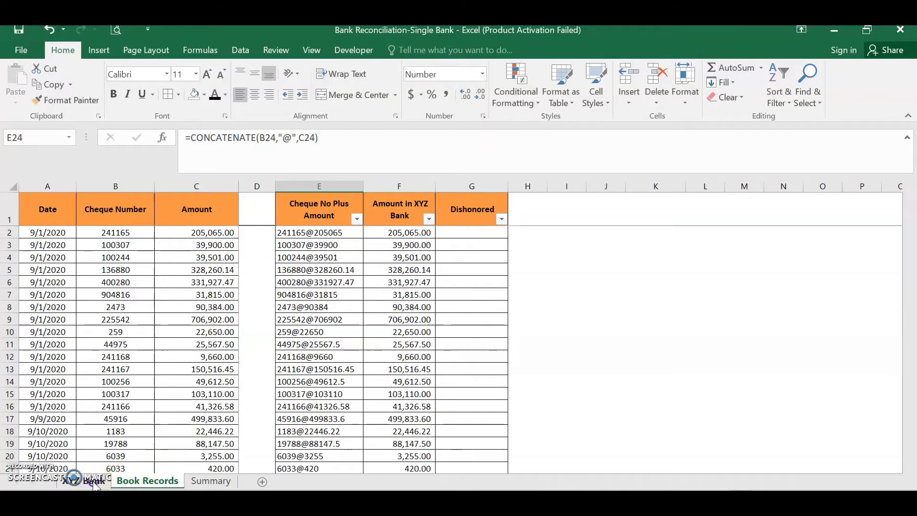
Switch to the XYZ Bank sheet and examine the debit entry in row 34 with its bank reference.
left_click(96, 481)
scroll(165, 389, "up", 5)
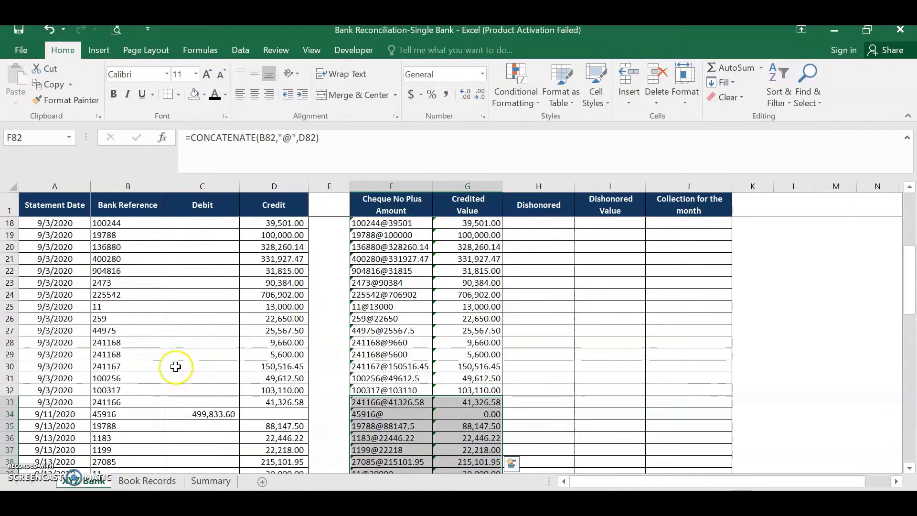
left_click(193, 413)
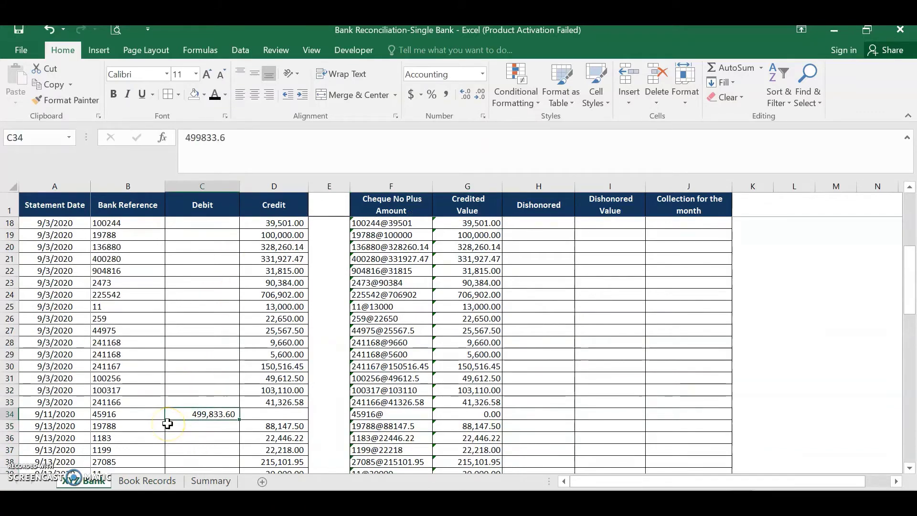
left_click(210, 268)
left_click(131, 415)
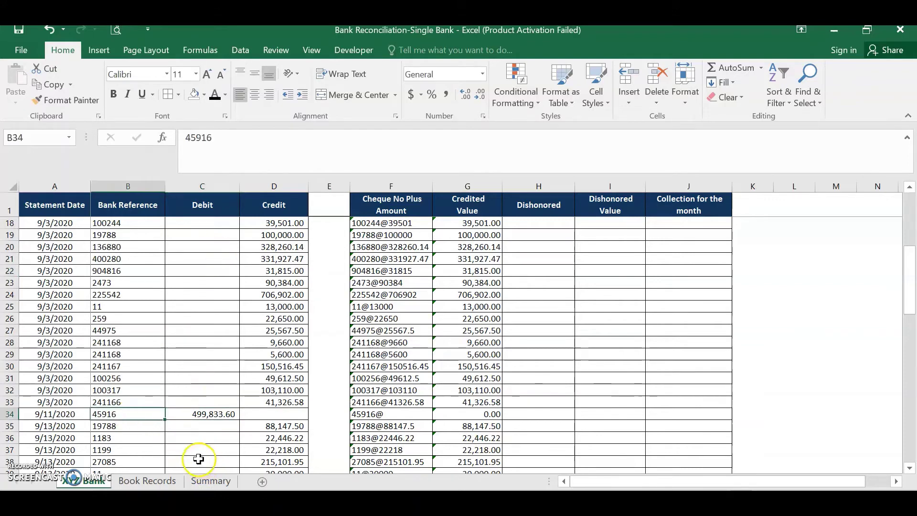
Search the sheet for the bank reference in B34 and check the credit amount of the matching entry.
key("ctrl+c")
key("ctrl+f")
key("ctrl+v")
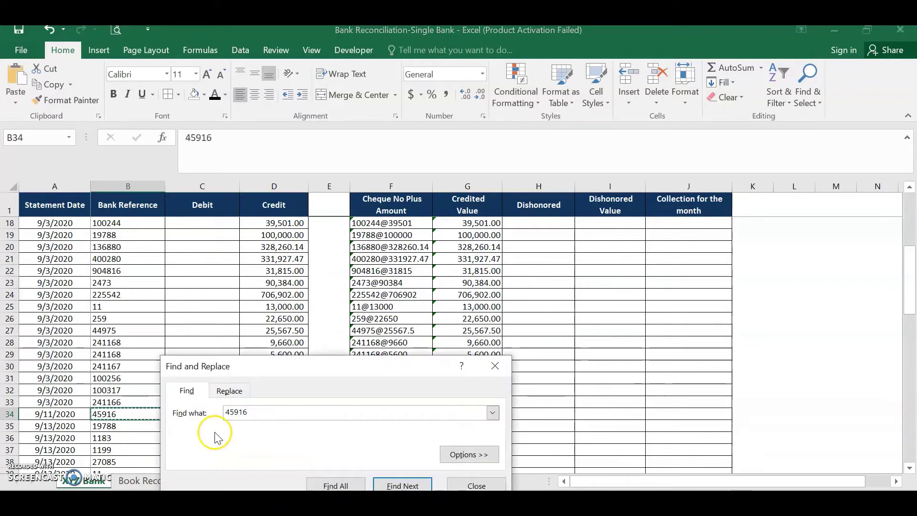
key("Return")
key("Escape")
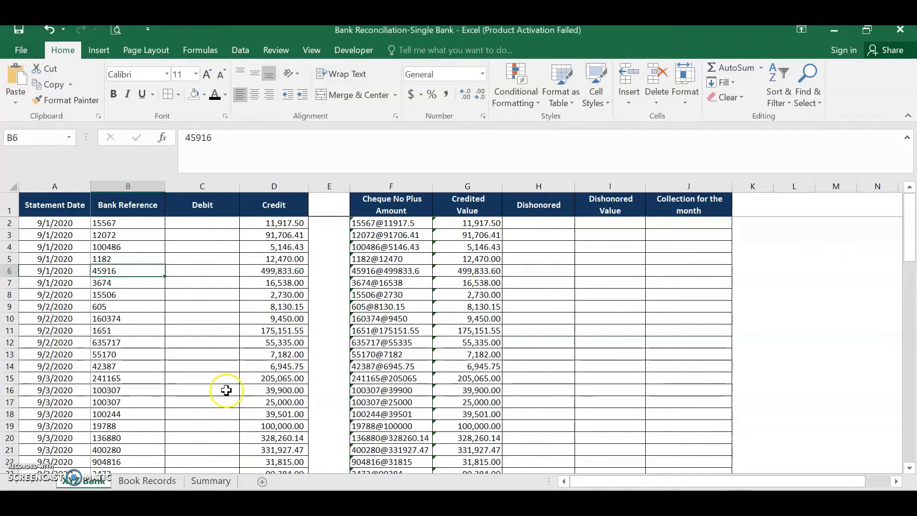
left_click(278, 276)
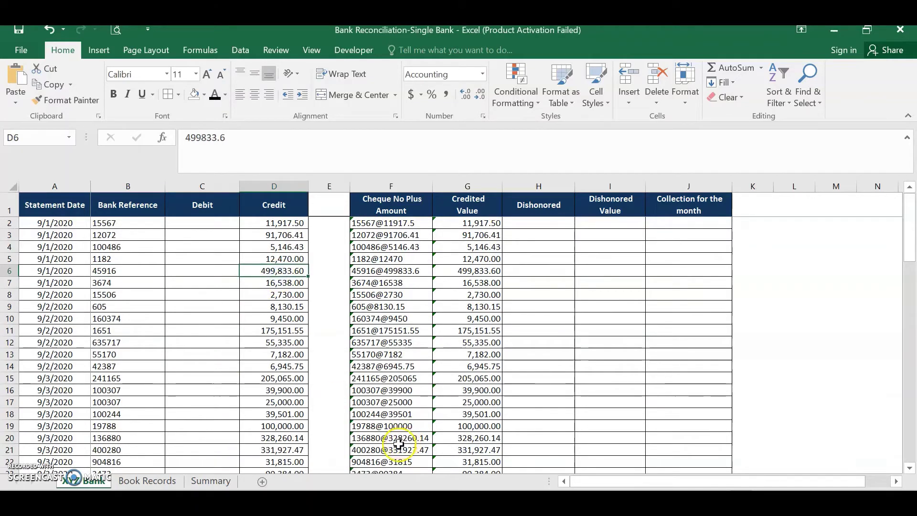
Find the next occurrence of the same bank reference and check its debit amount in C34.
key("ctrl+f")
key("Return")
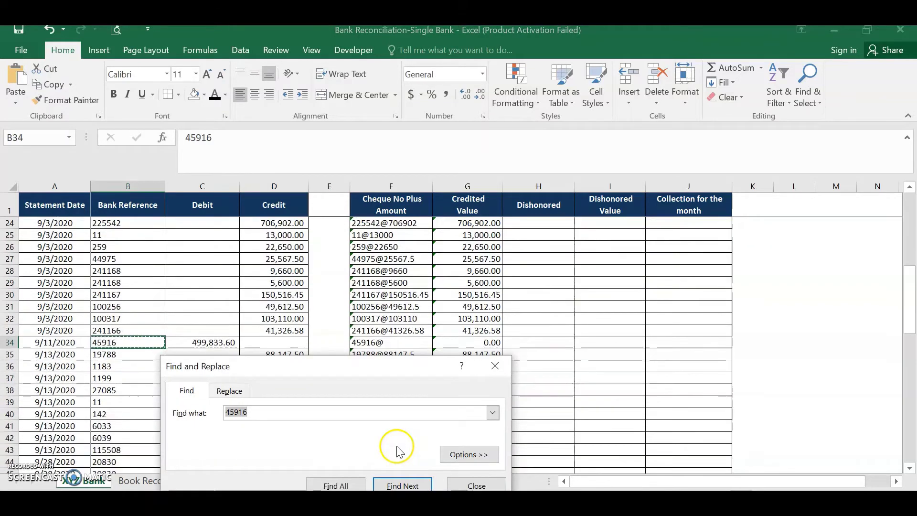
key("Escape")
key("Right")
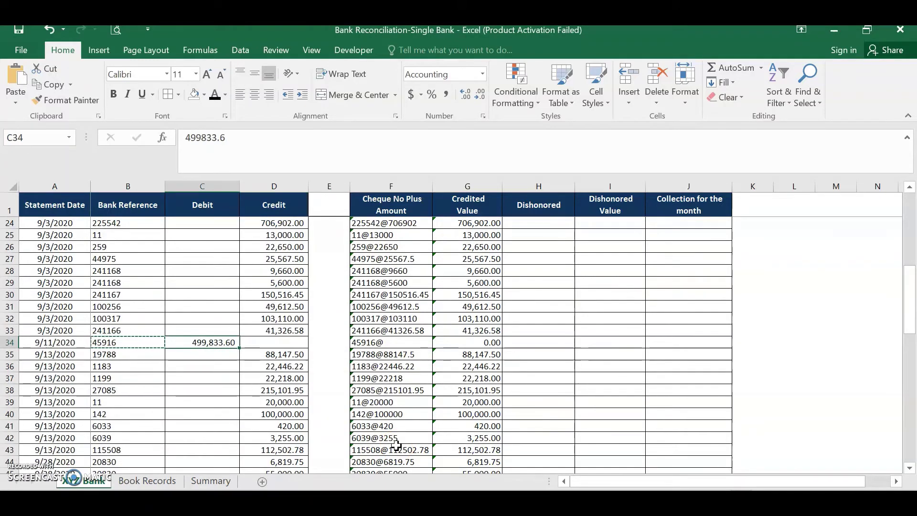
key("Escape")
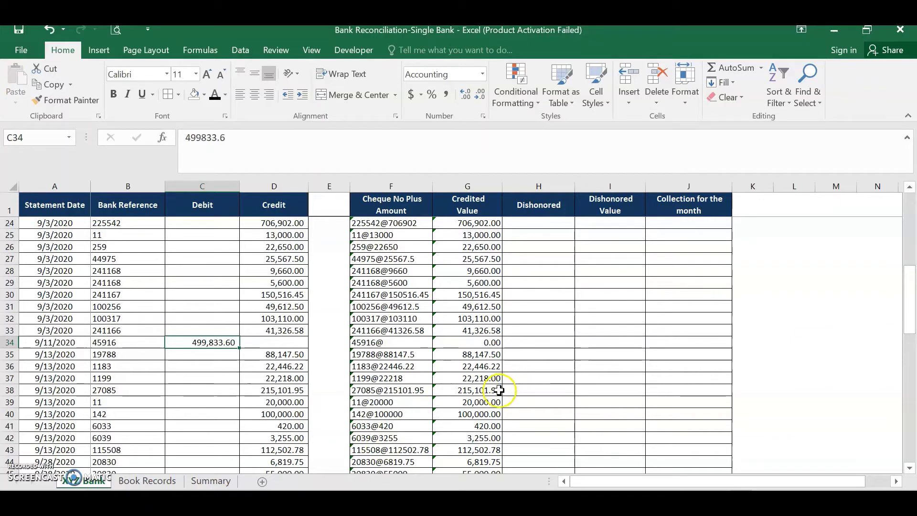
Begin an IF formula in H2 of the Dishonored column that tests whether the debit in C2 is greater than 0.
scroll(498, 391, "up", 1)
scroll(499, 390, "up", 7)
left_click(538, 205)
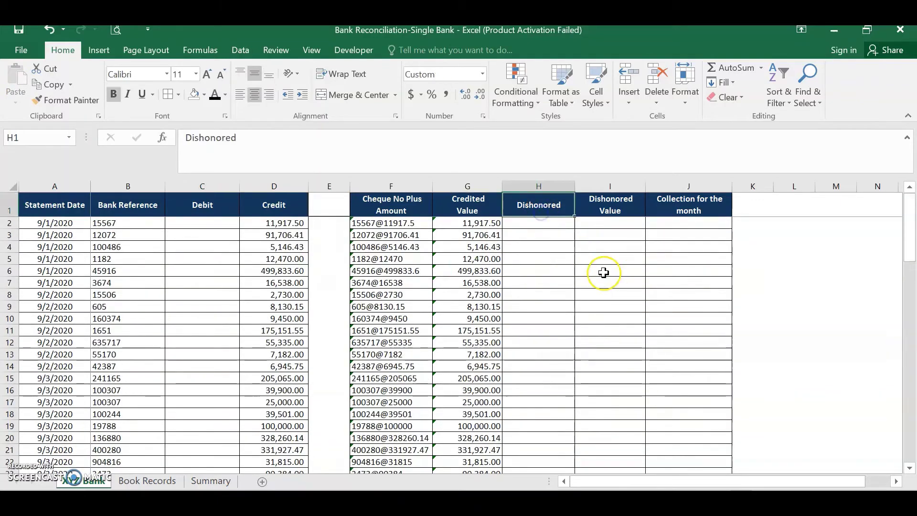
key("Down")
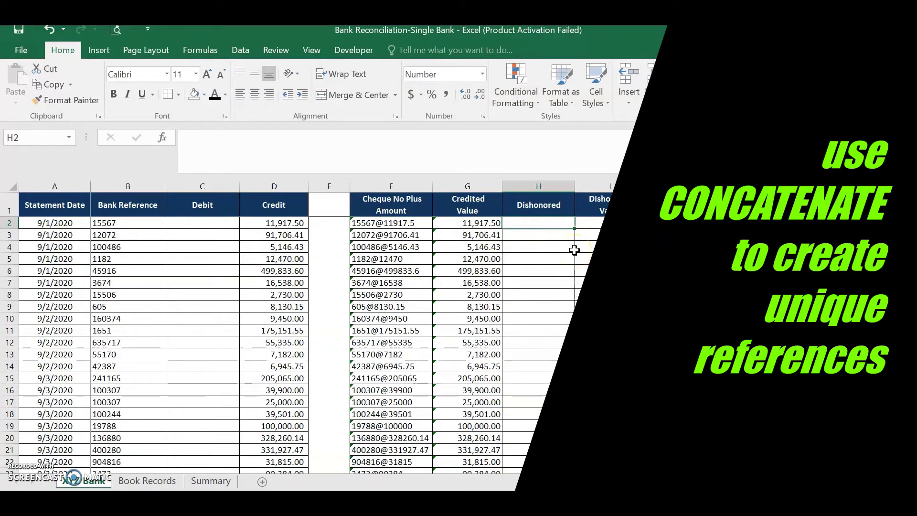
left_click(391, 390)
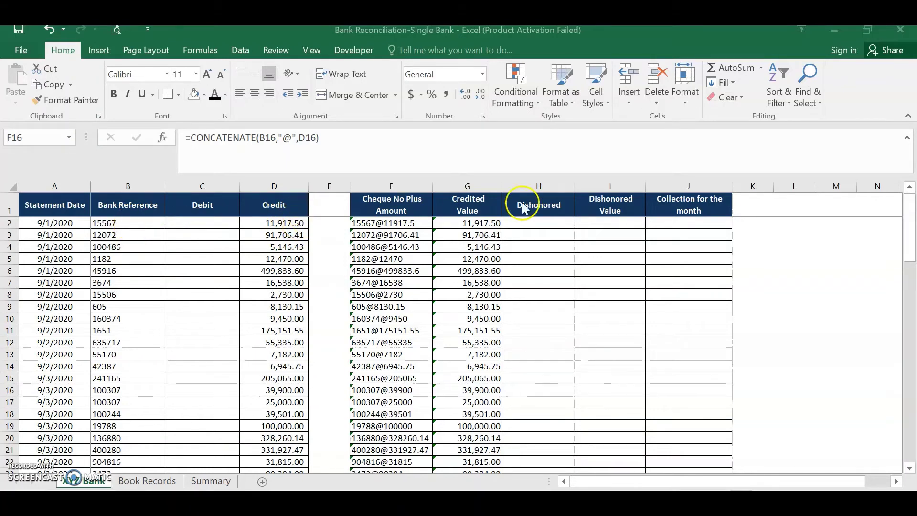
left_click(541, 223)
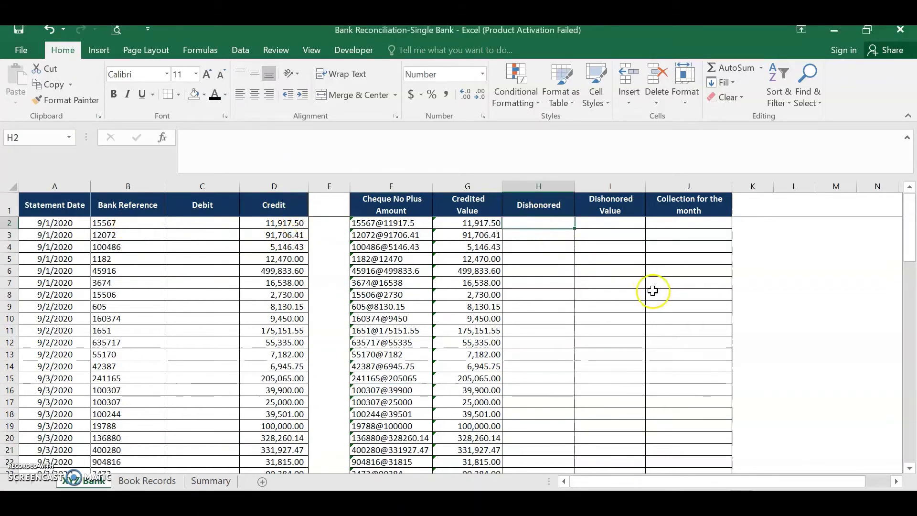
type("=if")
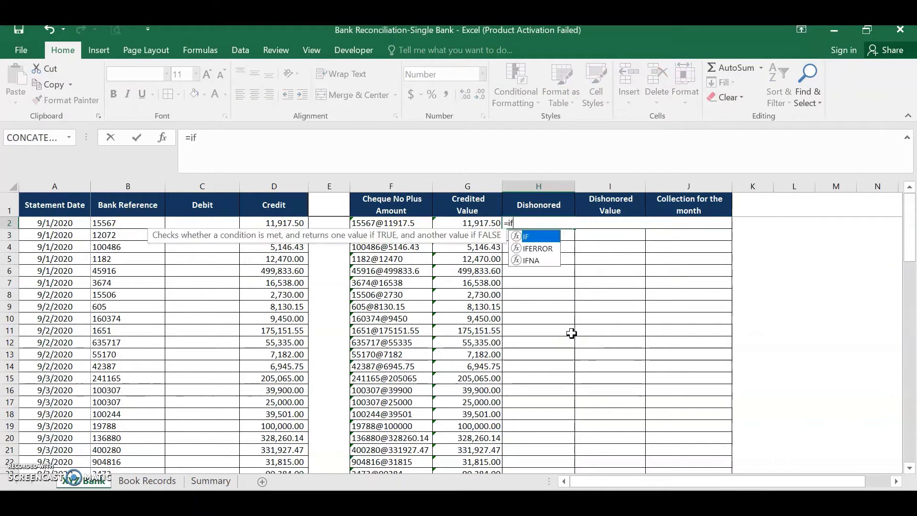
type("(")
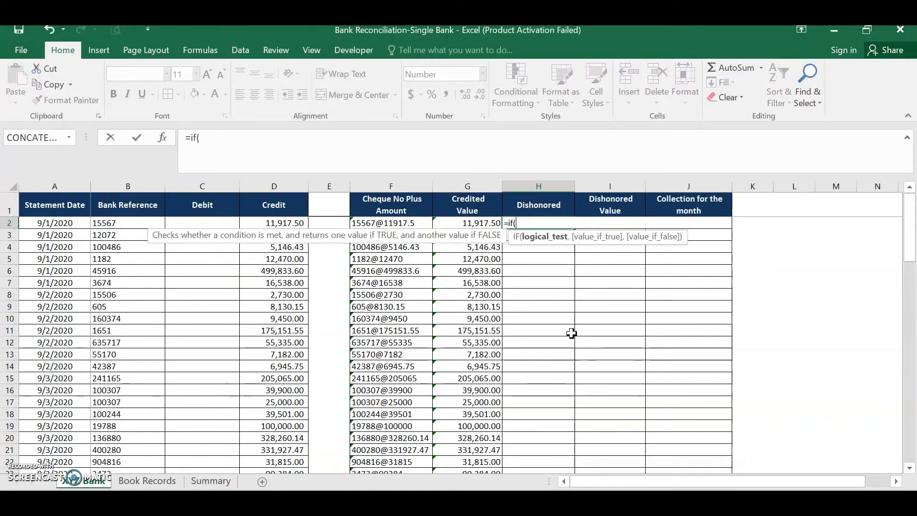
left_click(203, 220)
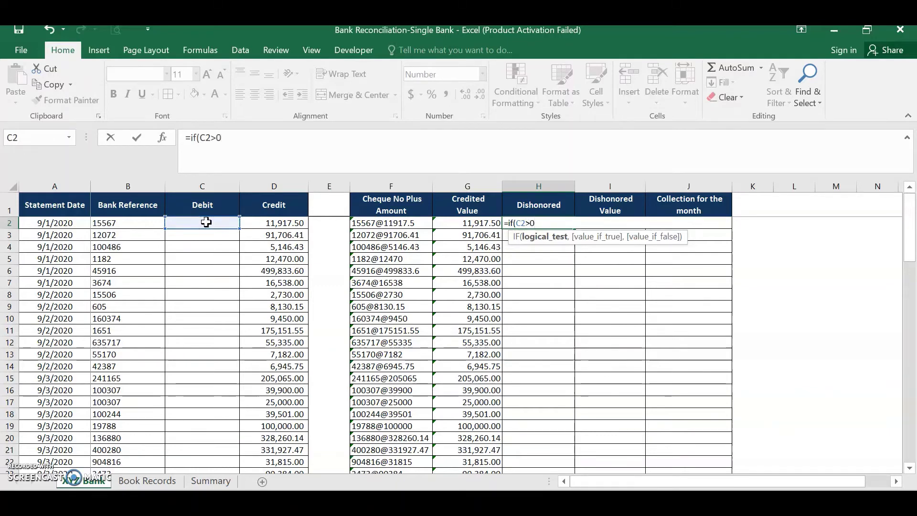
Add CONCATENATE(B2,"@",C2) as the value if true in the H2 formula.
type(",con")
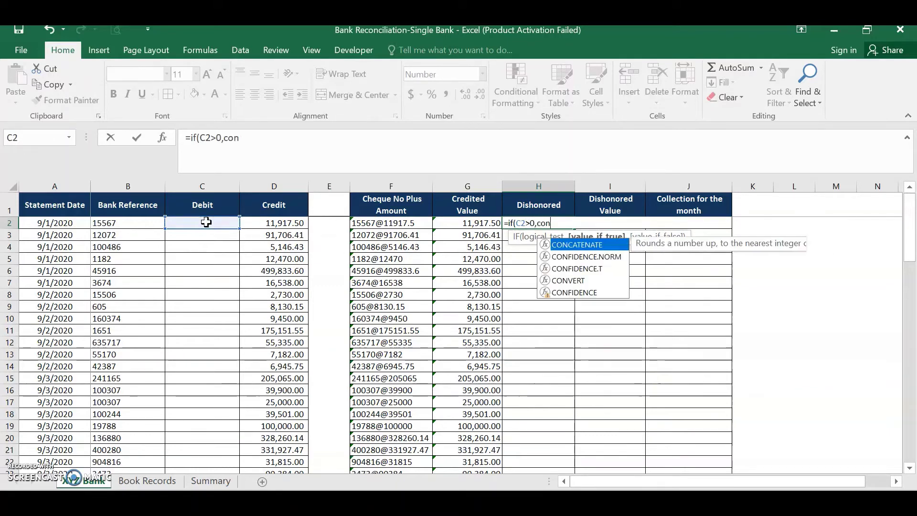
type("ca")
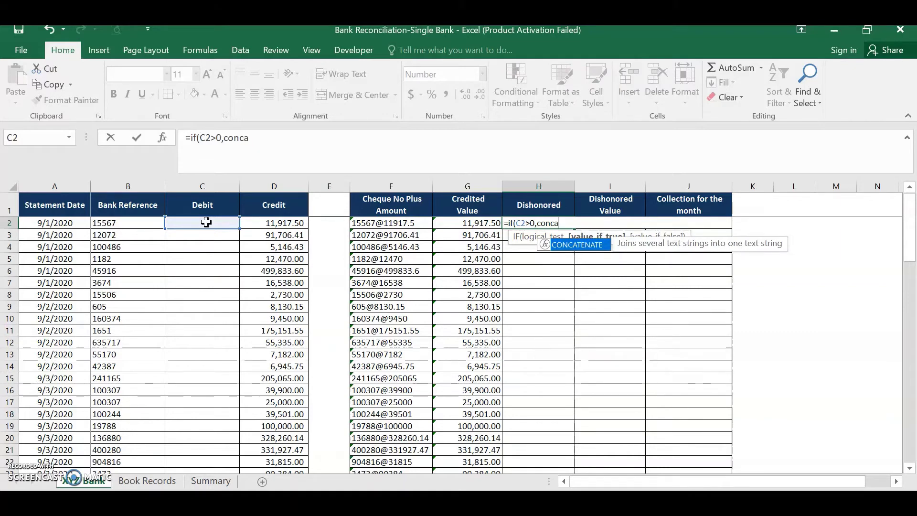
type("tenate(")
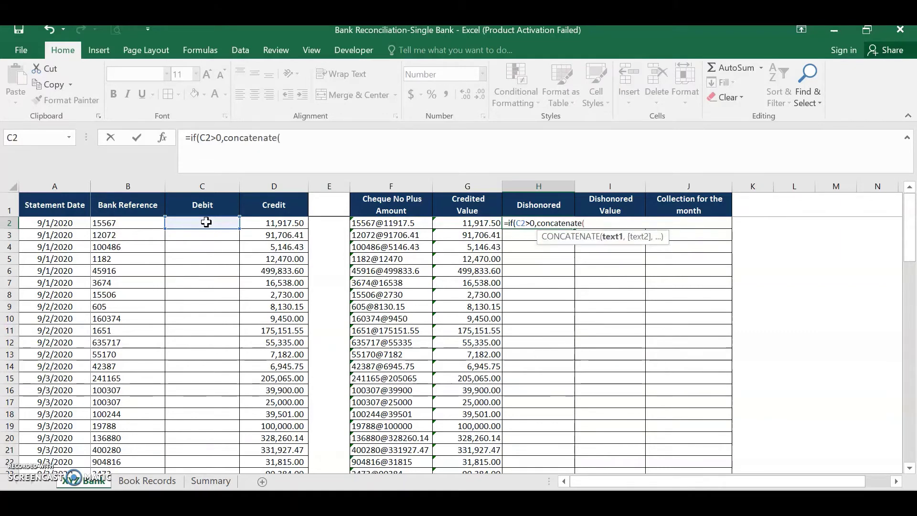
left_click(117, 224)
type(",\"@")
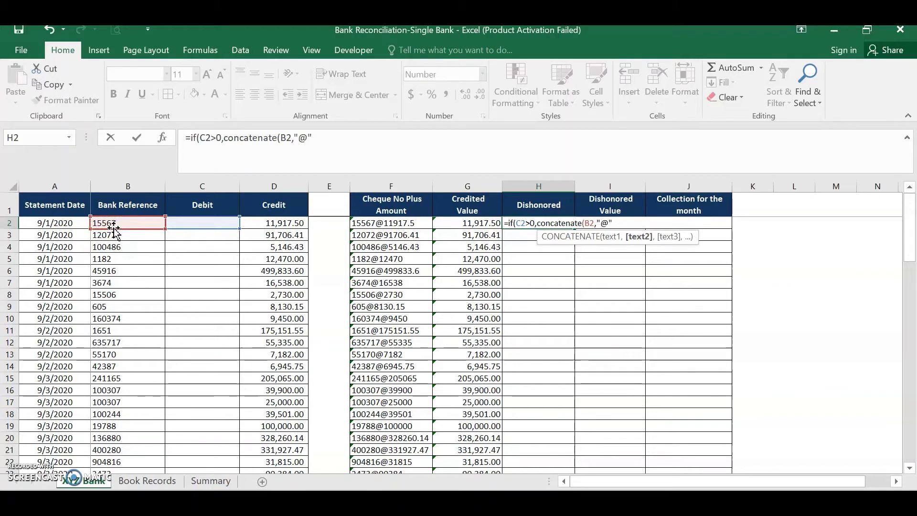
type("\",")
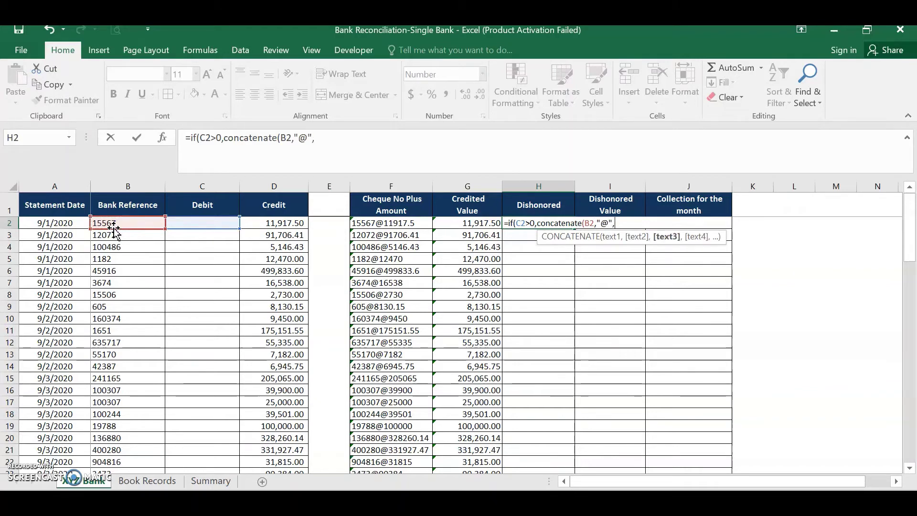
left_click(217, 224)
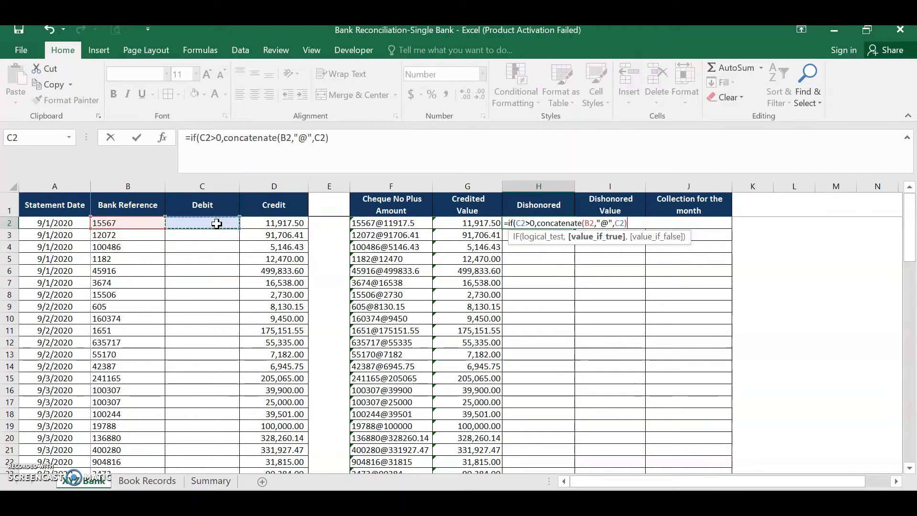
Complete the H2 formula with an empty string "" as the value if false and enter it.
left_click(195, 142)
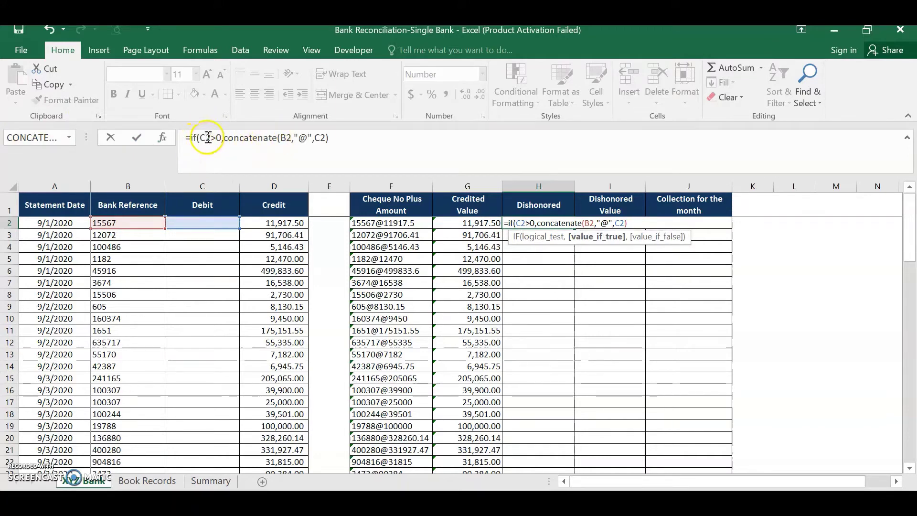
left_click(330, 138)
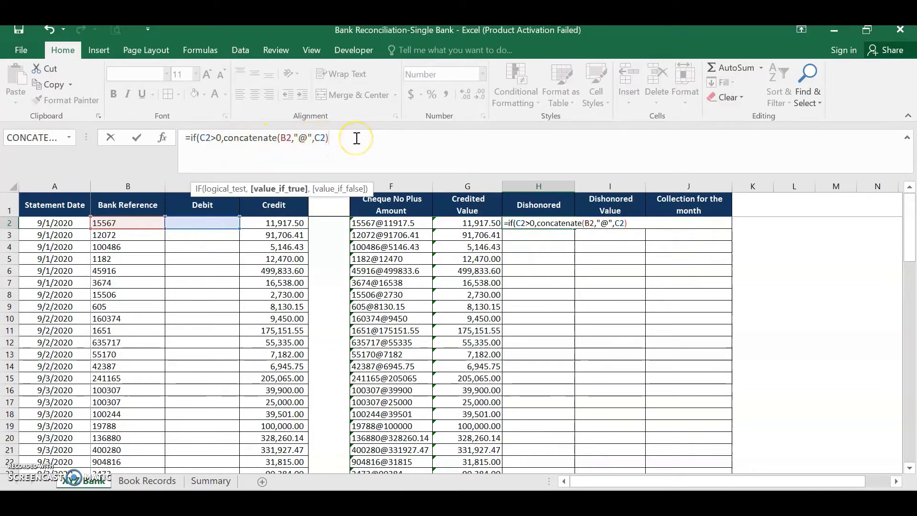
type(",")
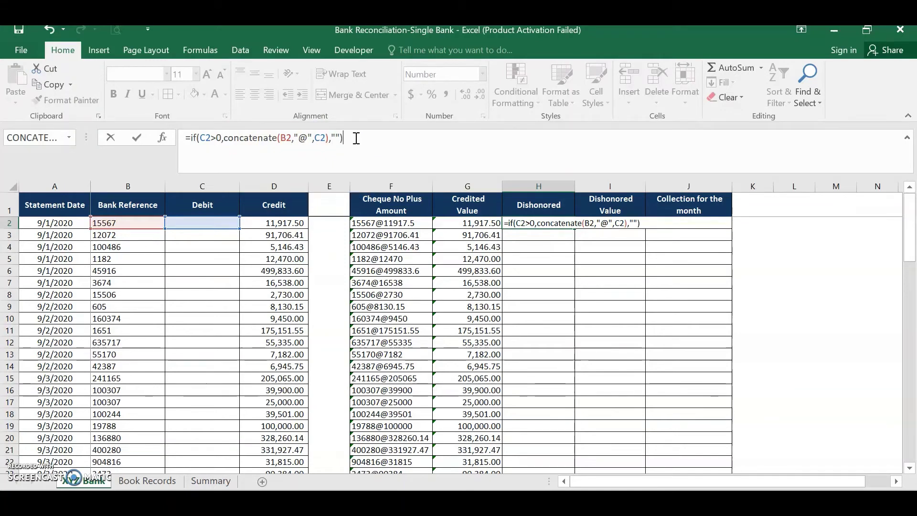
key("Return")
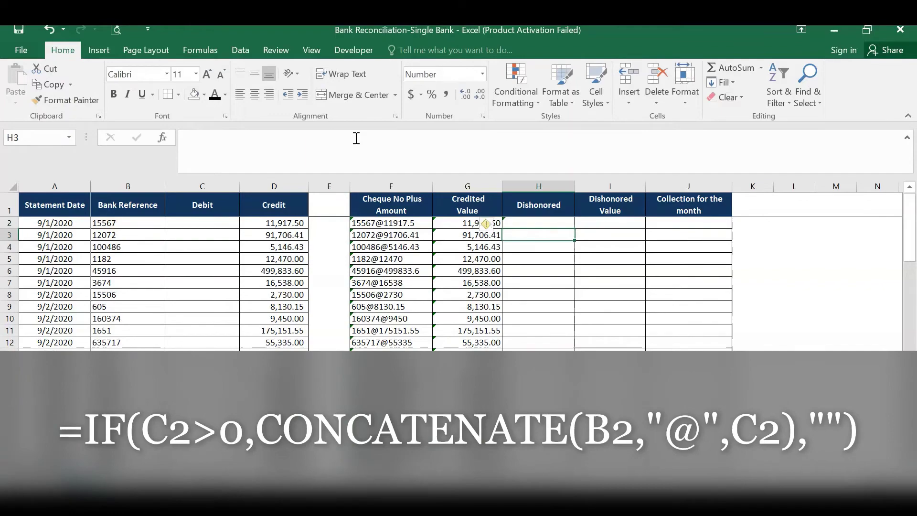
Fill the H2 formula down the Dishonored column and inspect the key for the debit entry in H34.
key("Up")
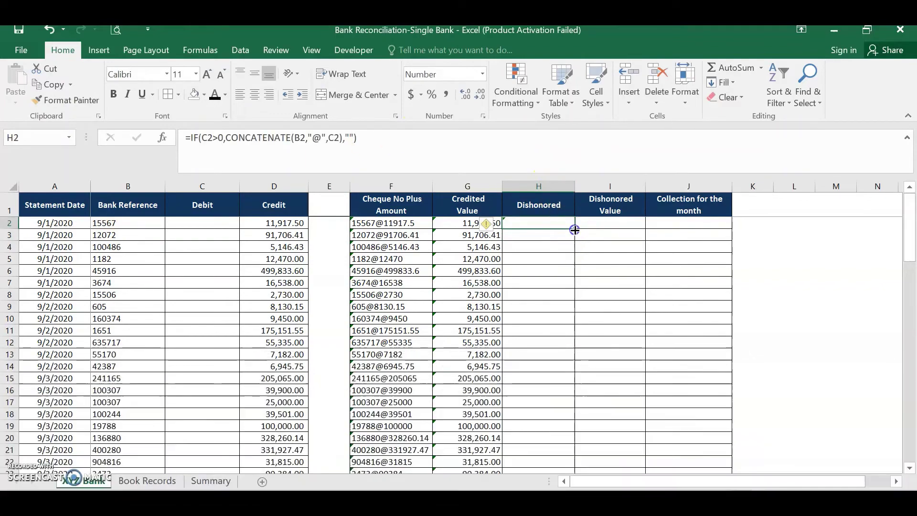
double_click(575, 230)
scroll(552, 287, "down", 11)
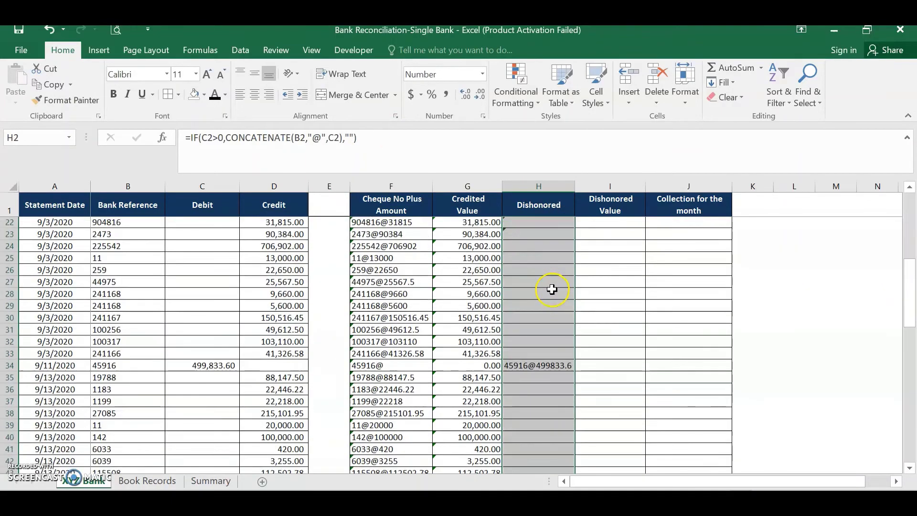
scroll(547, 312, "up", 3)
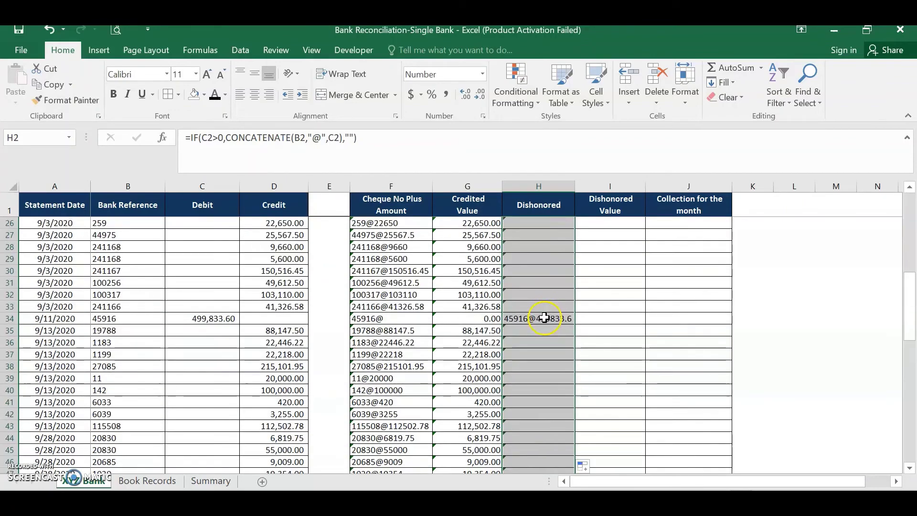
left_click(538, 318)
scroll(566, 361, "up", 1)
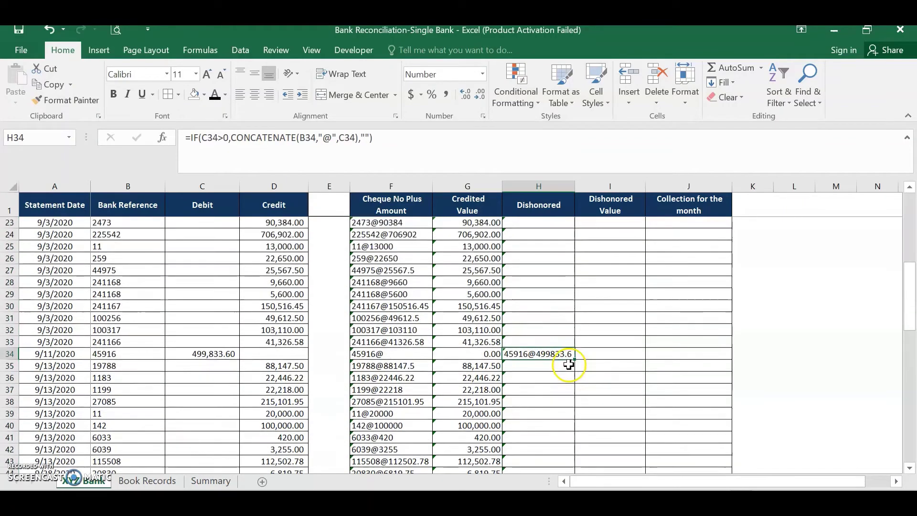
Enter the formula =C2 in I2 of the Dishonored Value column to bring in the debit amount.
scroll(617, 239, "up", 7)
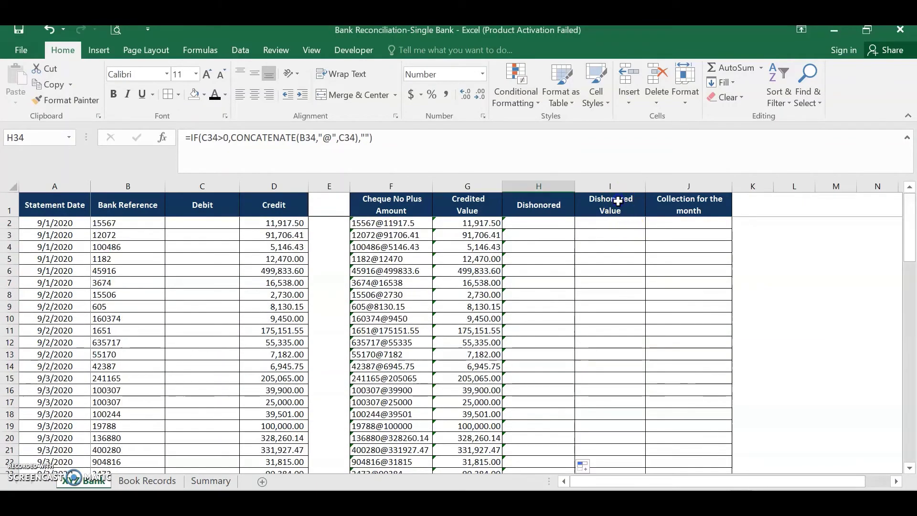
left_click(618, 202)
left_click(582, 220)
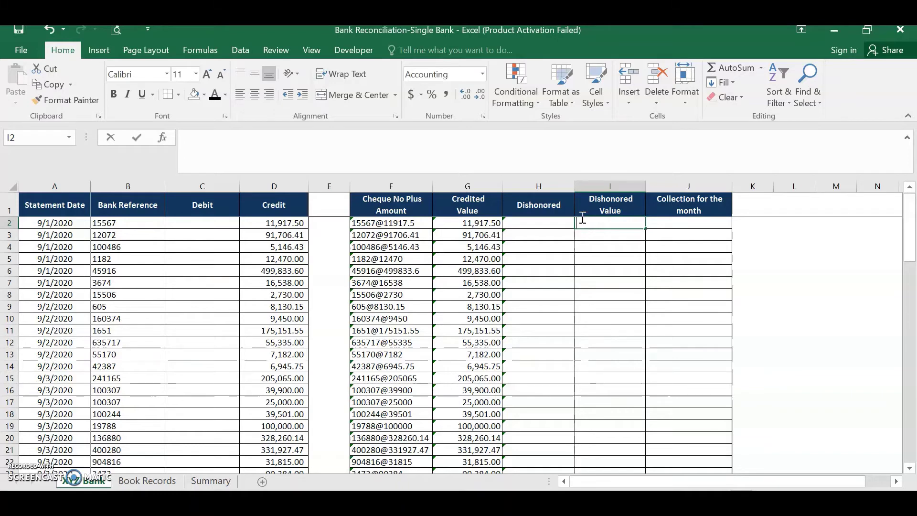
type("=")
left_click(211, 222)
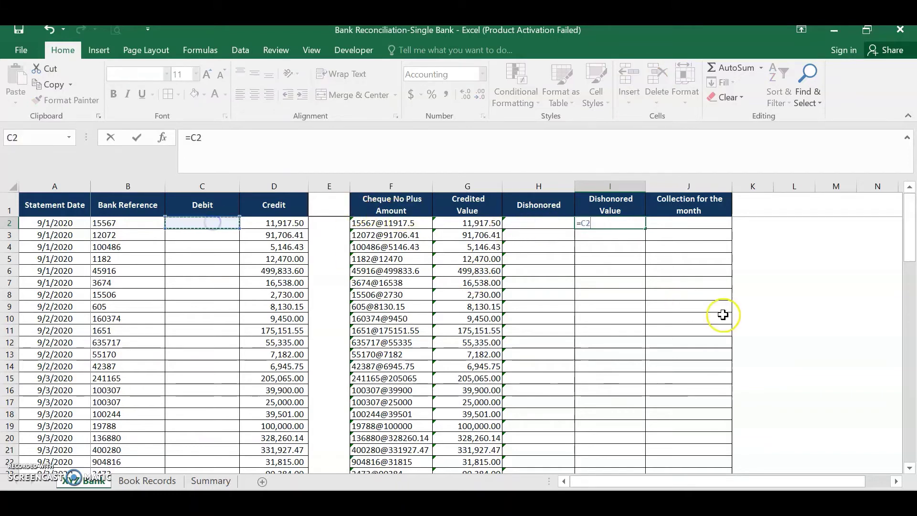
key("Return")
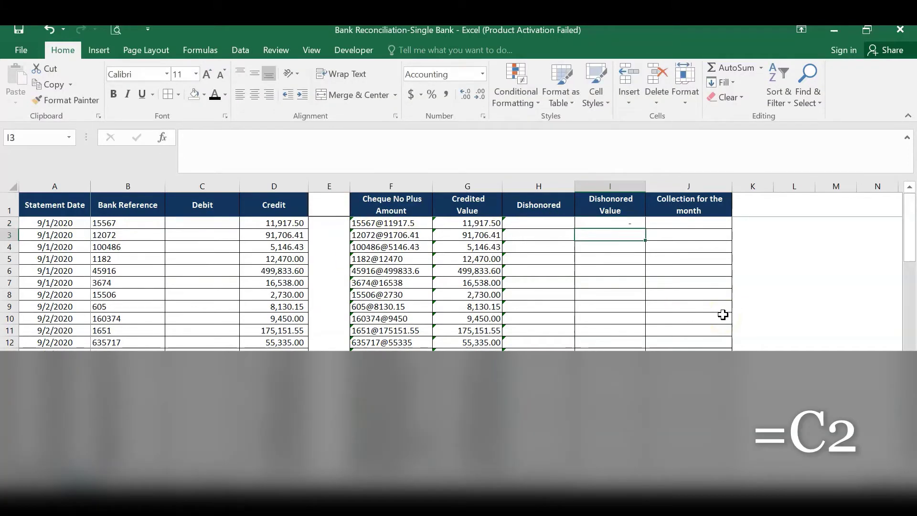
Fill the I2 formula down the Dishonored Value column and inspect the dishonored key and value in row 34.
left_click(611, 222)
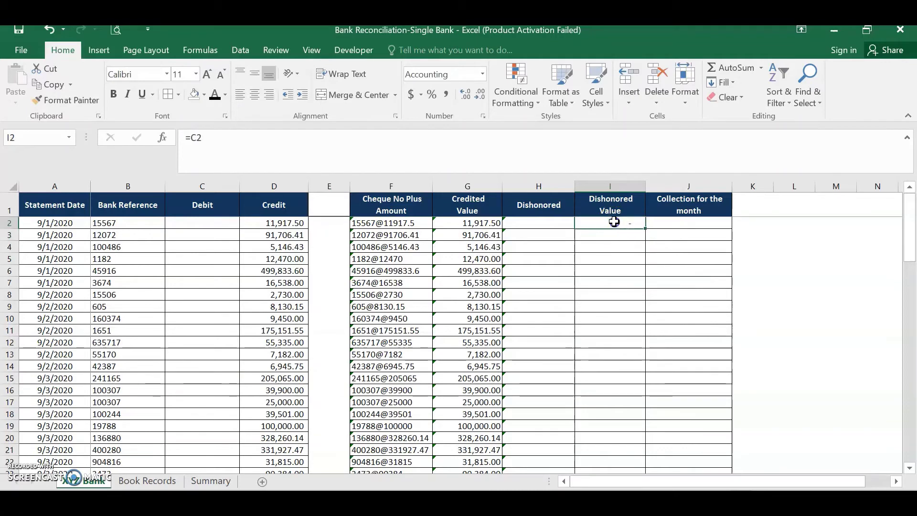
double_click(645, 229)
scroll(643, 363, "down", 13)
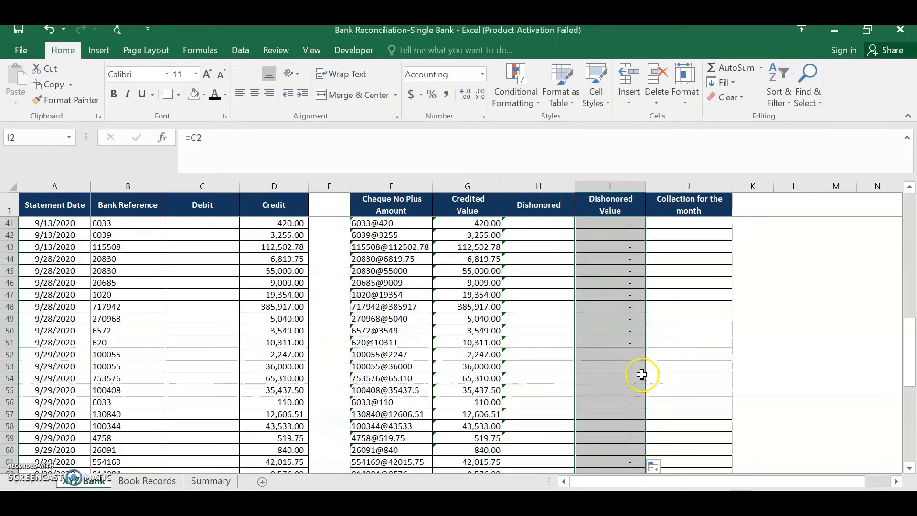
scroll(640, 374, "up", 3)
left_click(545, 251)
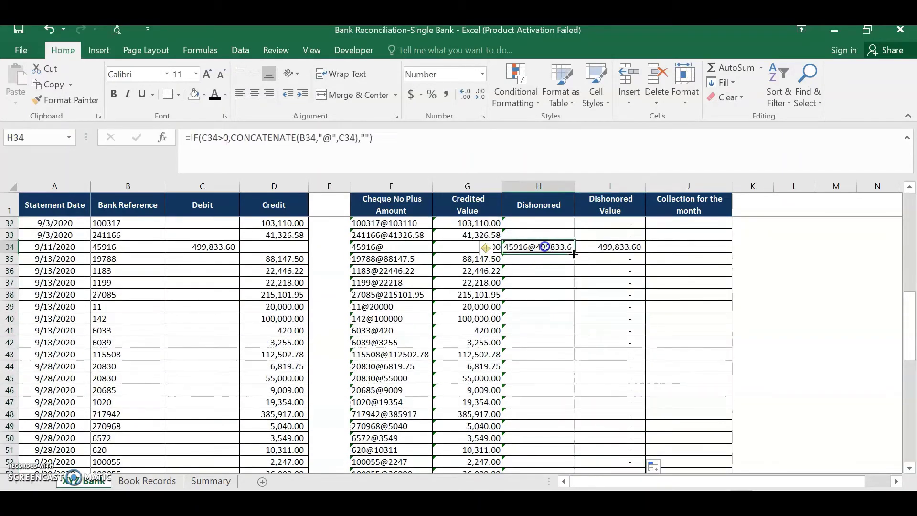
left_click(618, 243)
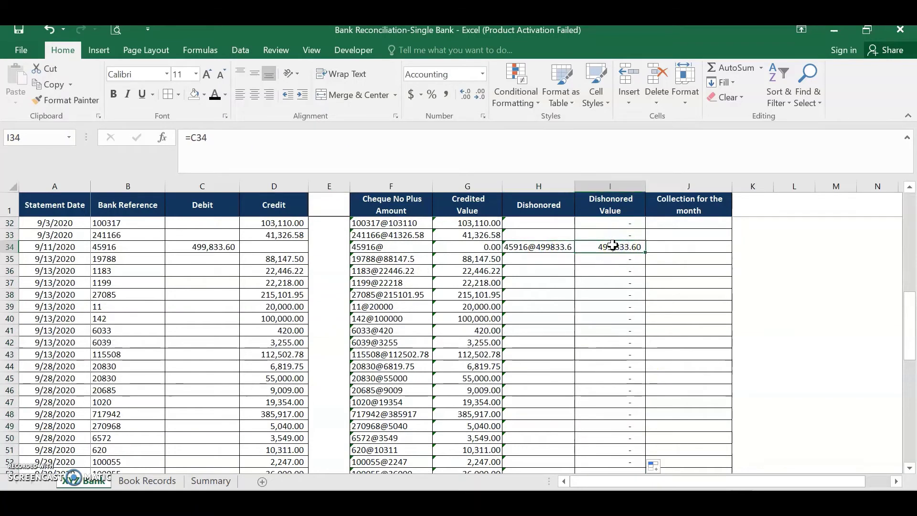
Begin a VLOOKUP formula in G2 of the Dishonored column on the Book Records sheet, with E2 as the lookup value.
left_click(167, 482)
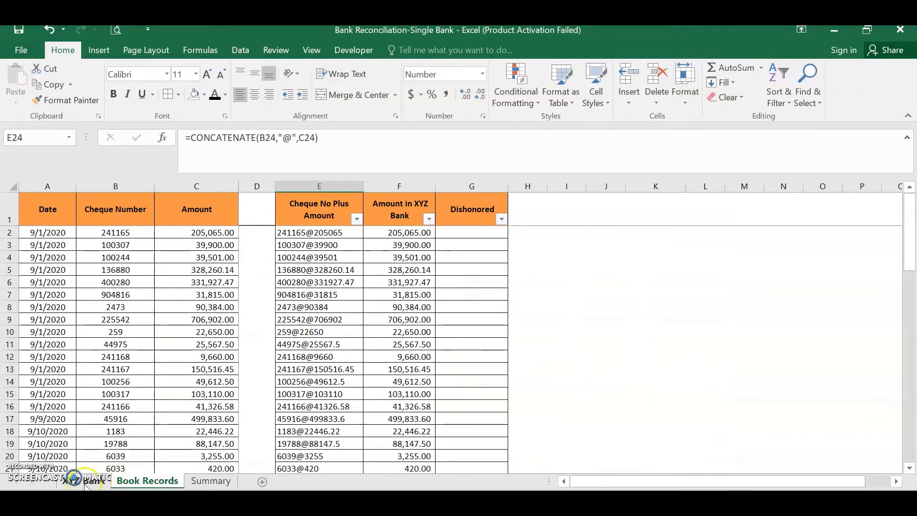
left_click(466, 215)
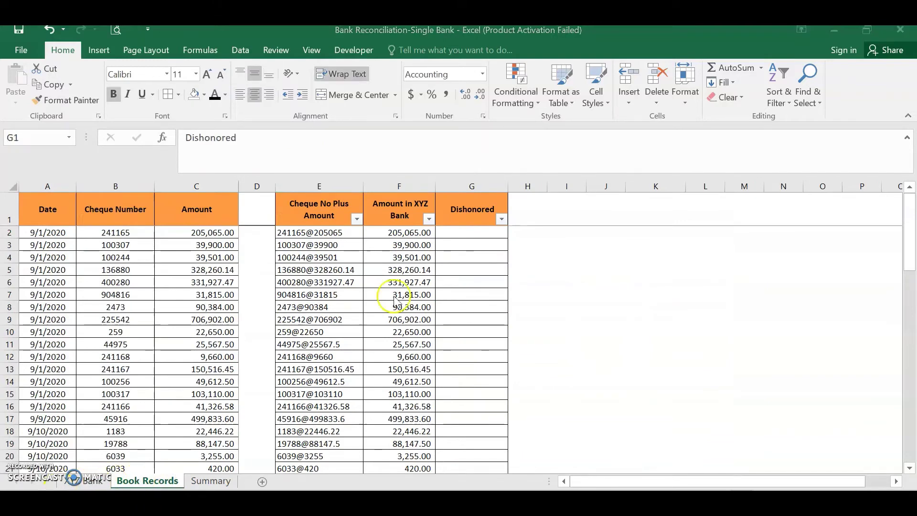
left_click(459, 230)
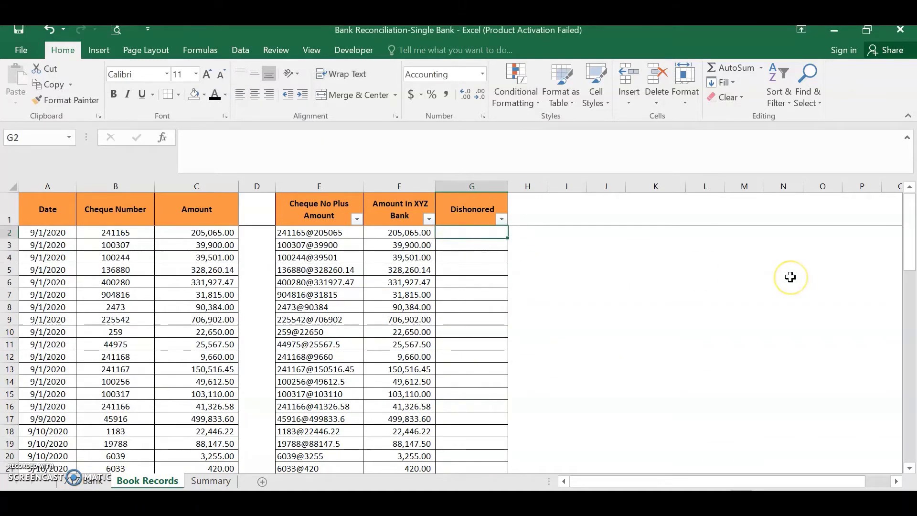
type("=vlookup")
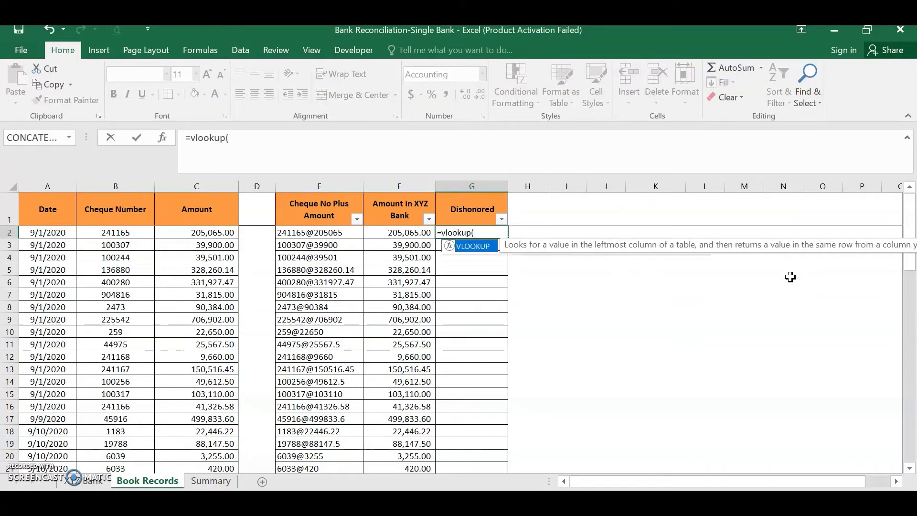
type("(")
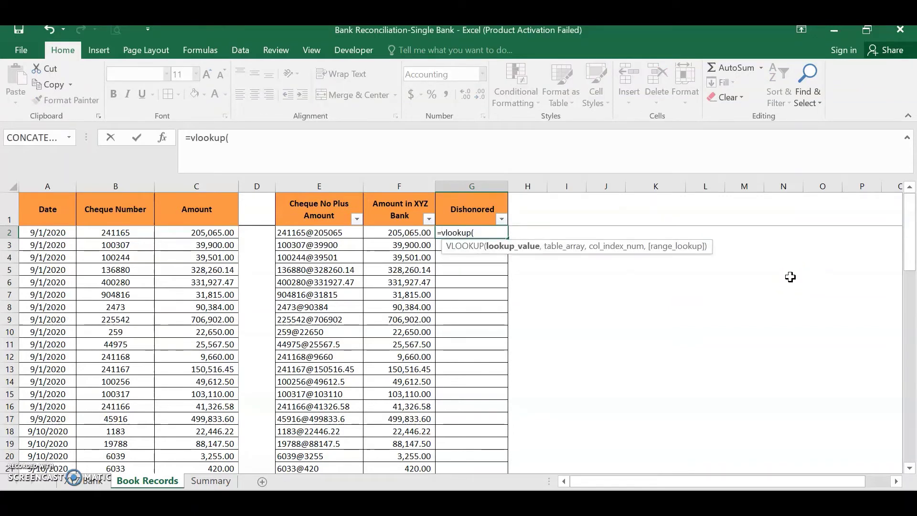
left_click(328, 233)
type(",")
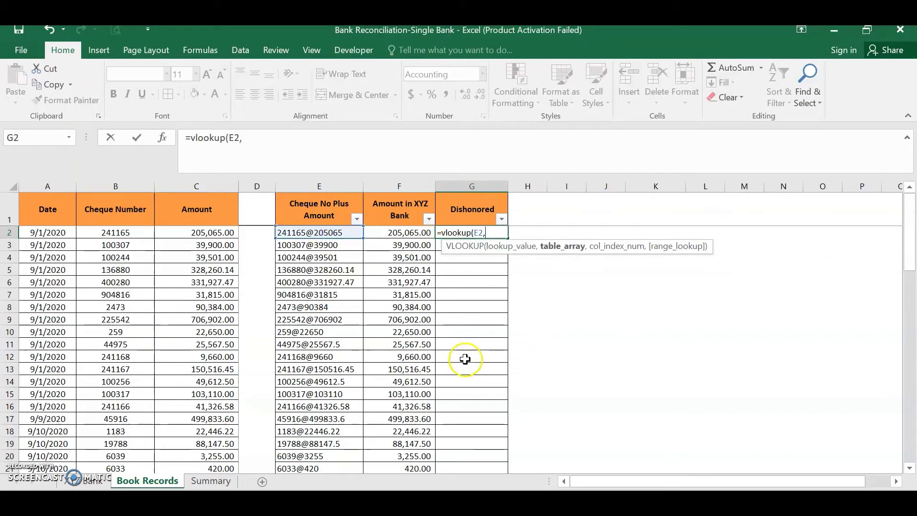
Complete the G2 VLOOKUP with table array 'XYZ Bank'!H:I, column index 2 and exact match 0, and enter it.
left_click(96, 481)
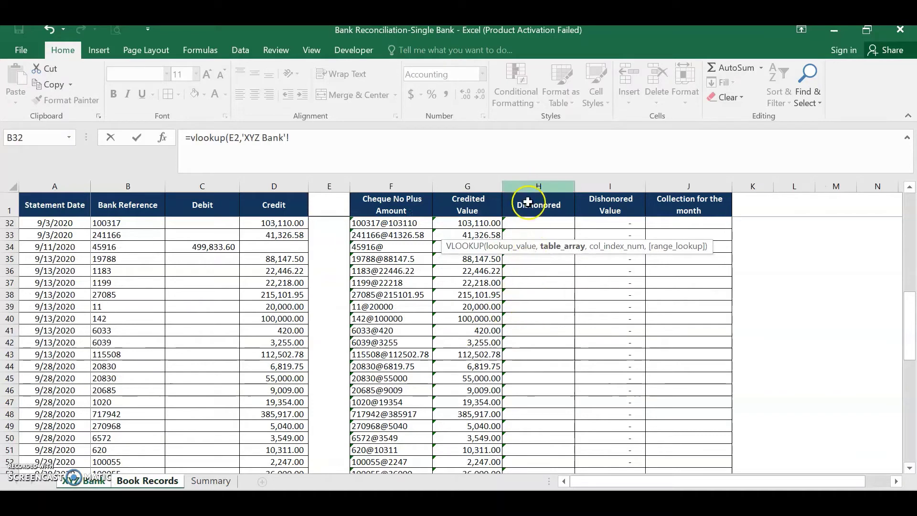
left_click(532, 185)
left_click_drag(532, 185, 614, 186)
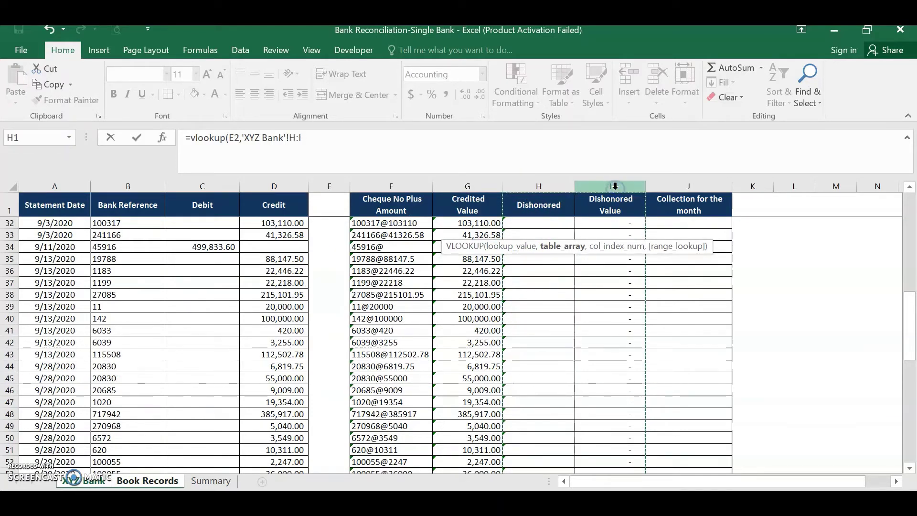
type(",")
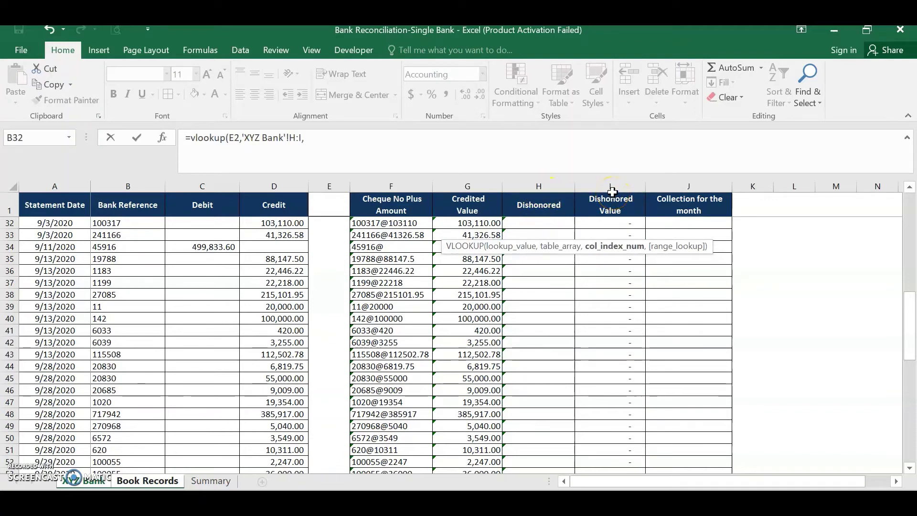
type("2")
type(",0")
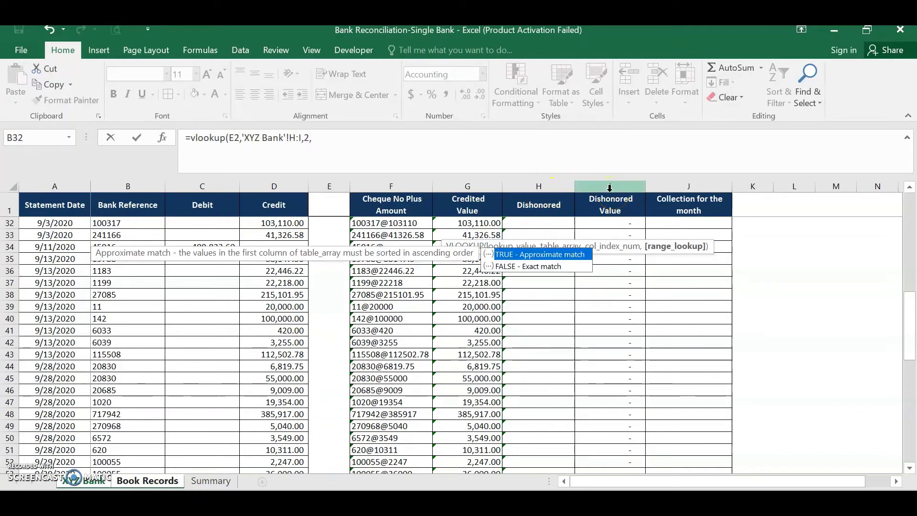
type(")")
key("Return")
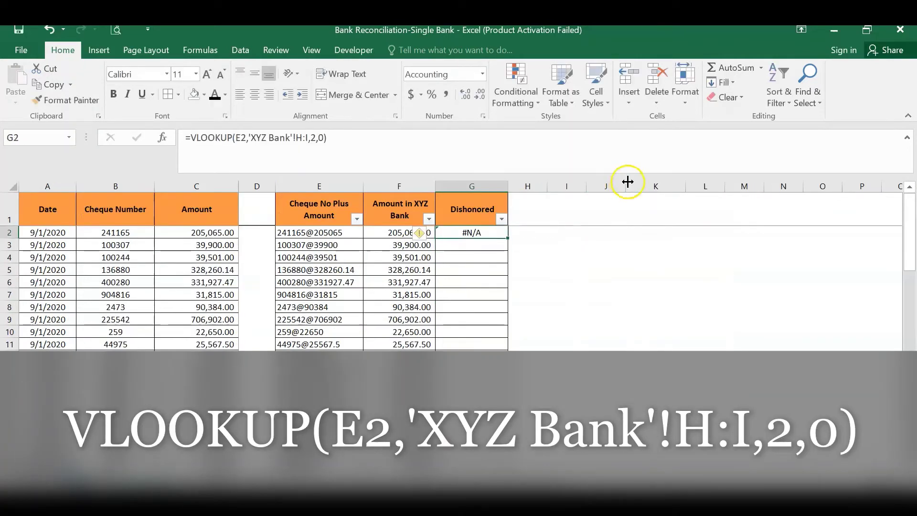
Wrap the G2 VLOOKUP in IFERROR with an empty string "" as the value if error.
left_click(462, 238)
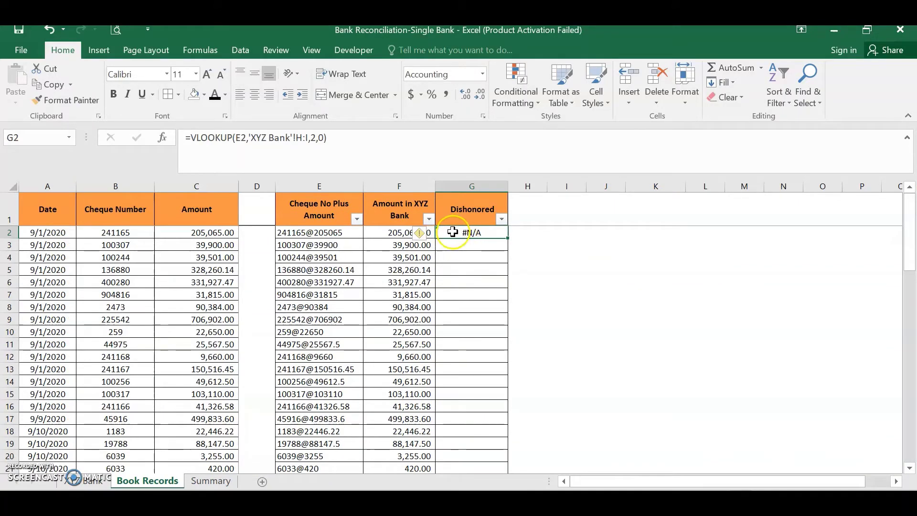
left_click(192, 138)
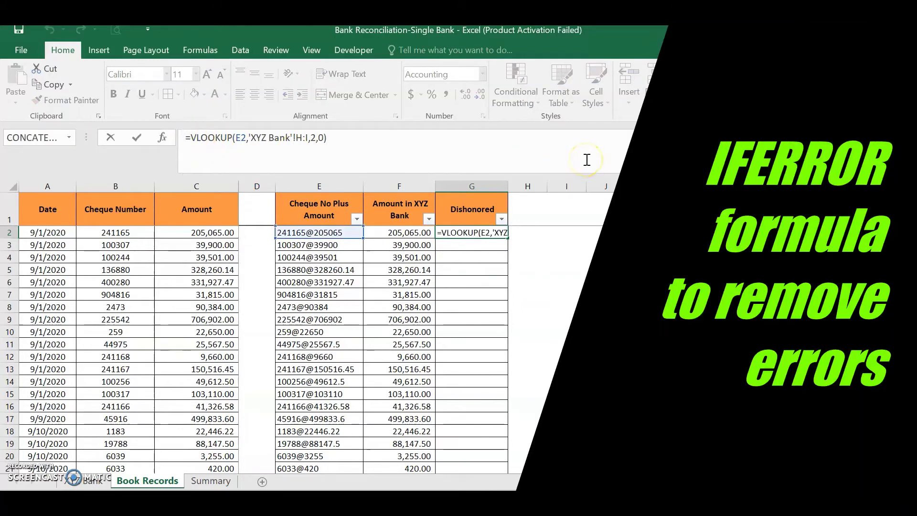
type("iferror")
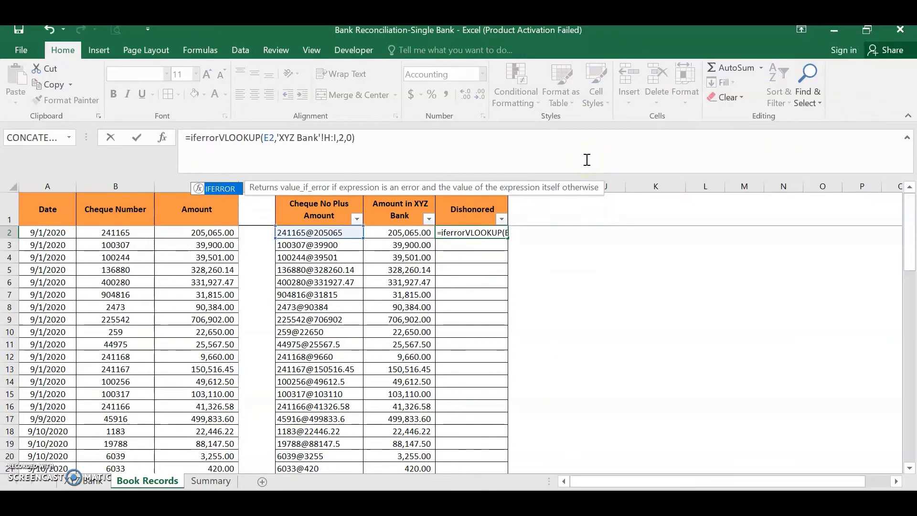
type("(")
left_click(378, 138)
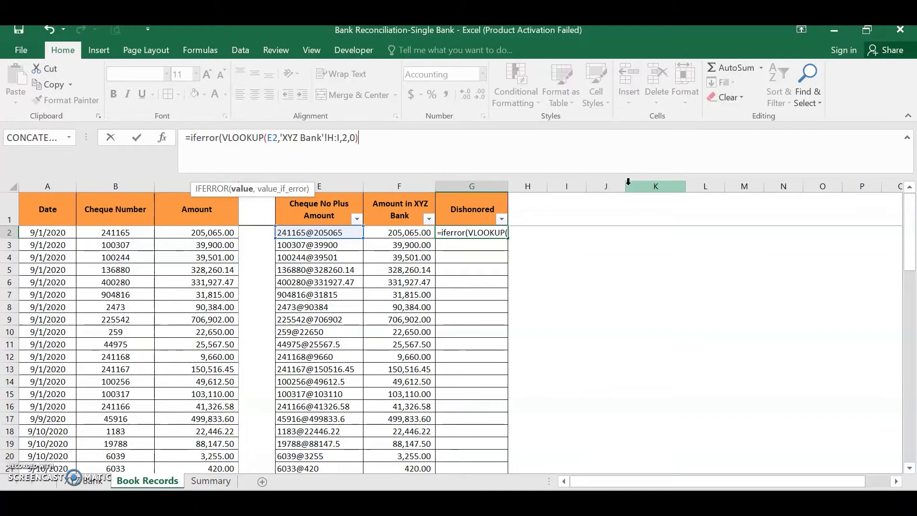
type(",")
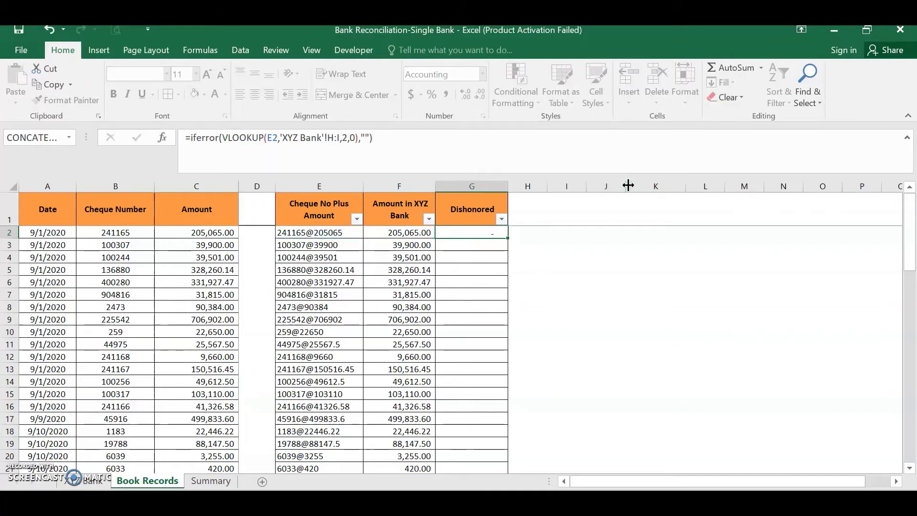
key("Return")
Fill the G2 IFERROR formula down the Dishonored column of the Book Records sheet.
left_click(455, 232)
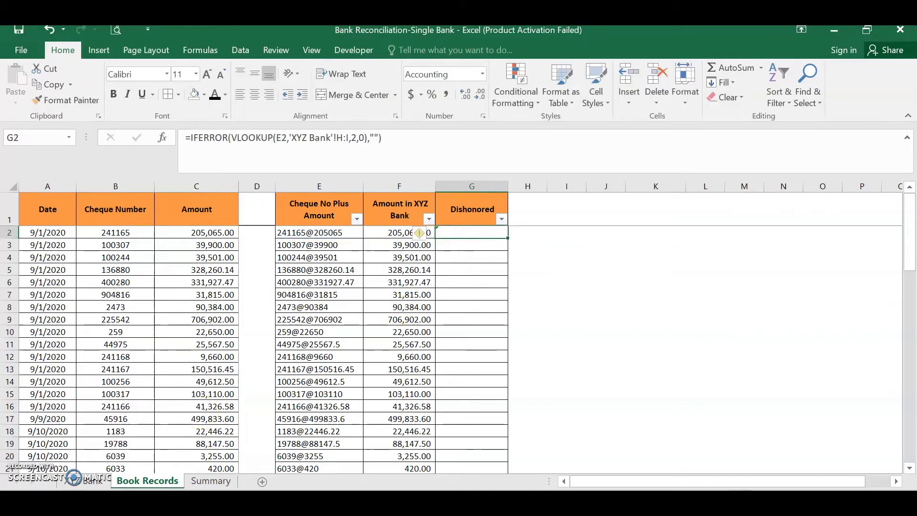
left_click(481, 232)
double_click(507, 237)
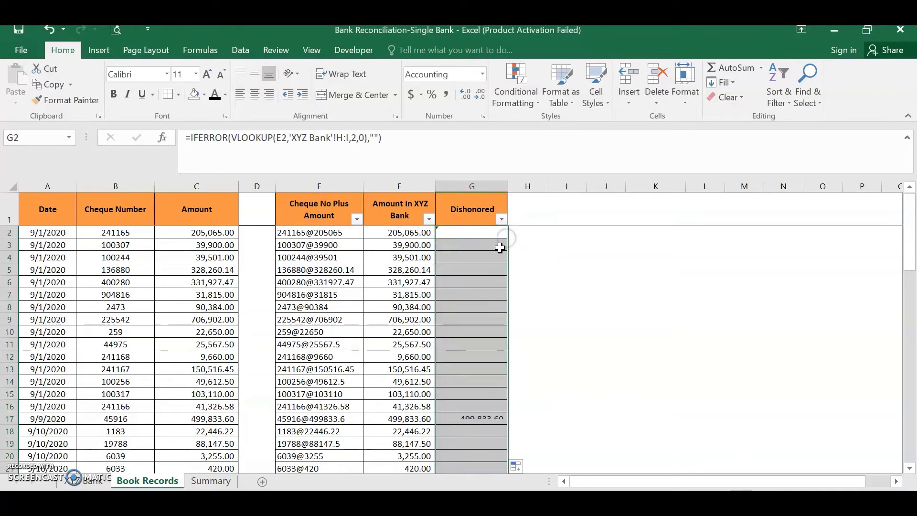
Review the filled Dishonored column against the Amount in XYZ Bank column, checking the cheque in row 17 and the remaining rows.
scroll(494, 346, "down", 15)
scroll(493, 347, "up", 14)
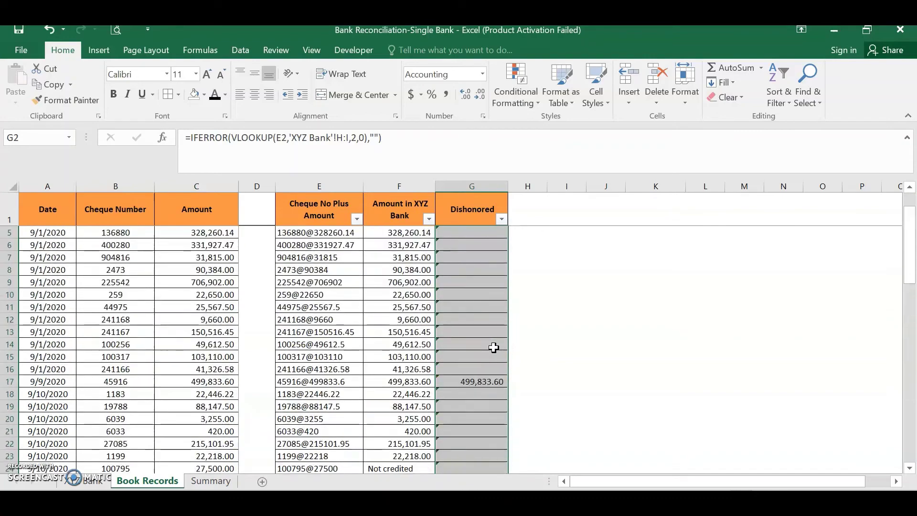
left_click(475, 387)
scroll(402, 405, "down", 8)
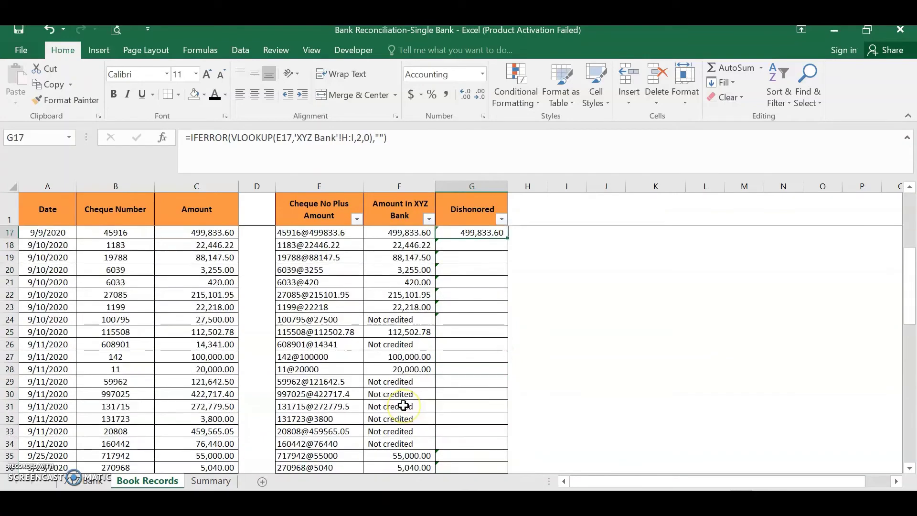
scroll(404, 405, "down", 16)
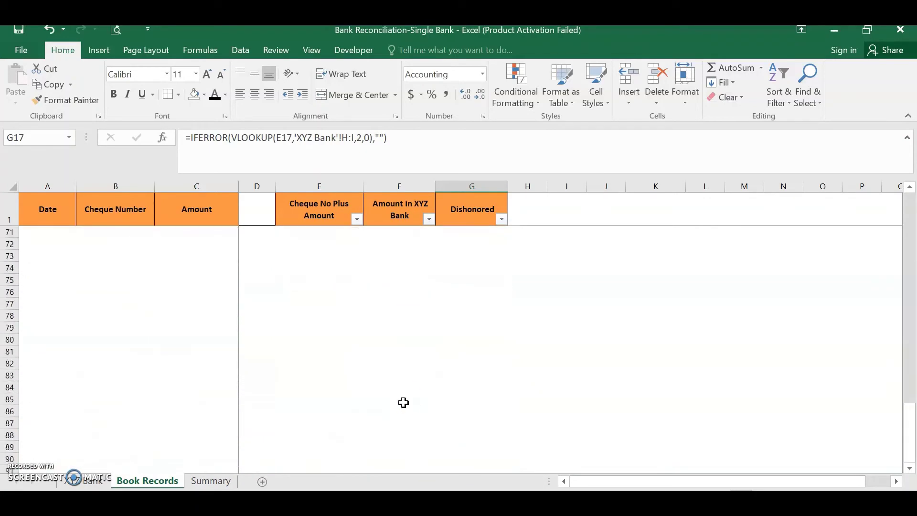
scroll(401, 363, "up", 5)
scroll(399, 327, "up", 3)
left_click(403, 279)
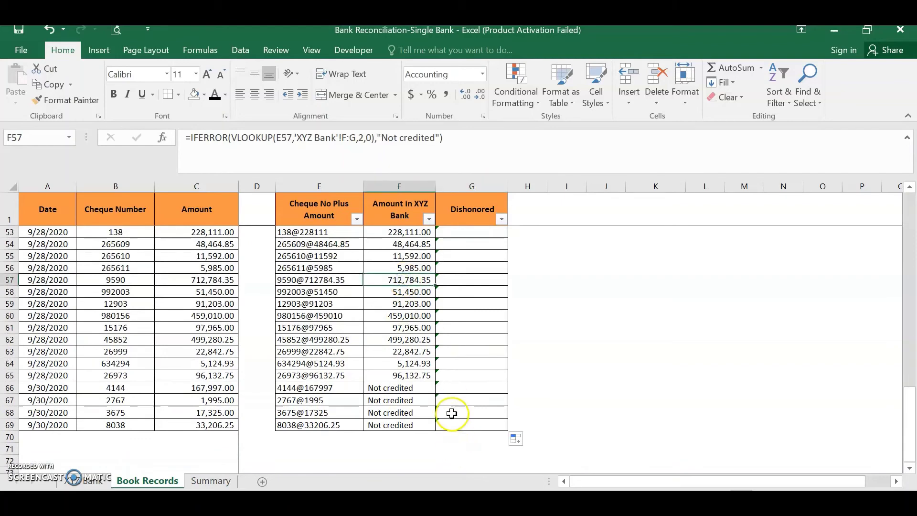
left_click(470, 315)
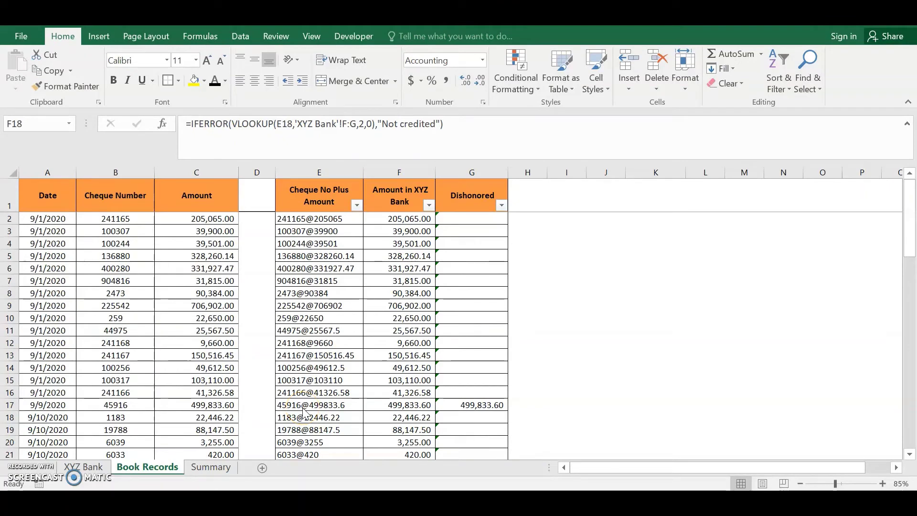
On the Summary sheet, enter =COUNT('Book Records'!C:C) in E8 as the count of cheques collected for the month.
left_click(202, 469)
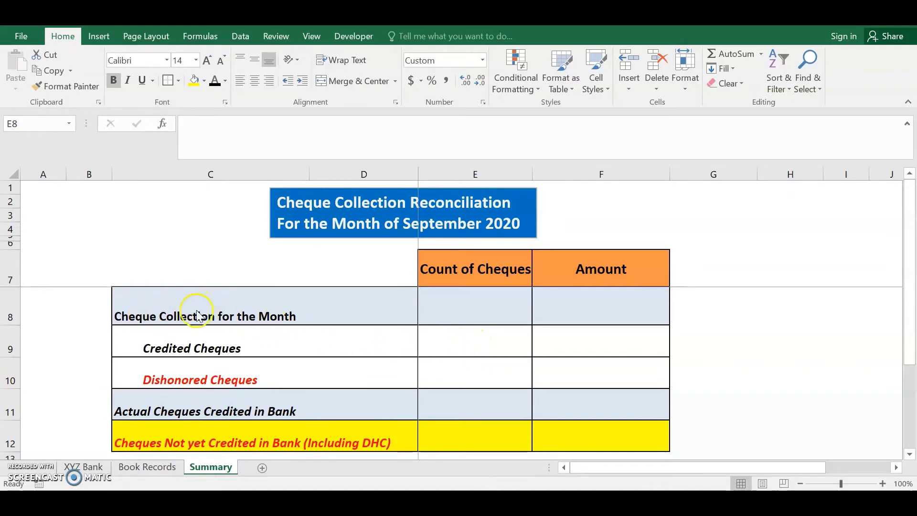
double_click(468, 313)
type("=")
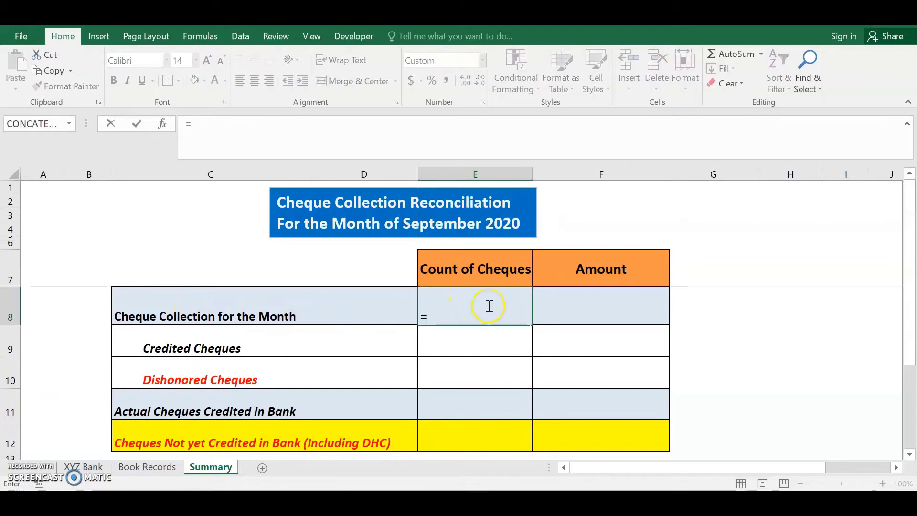
type("count")
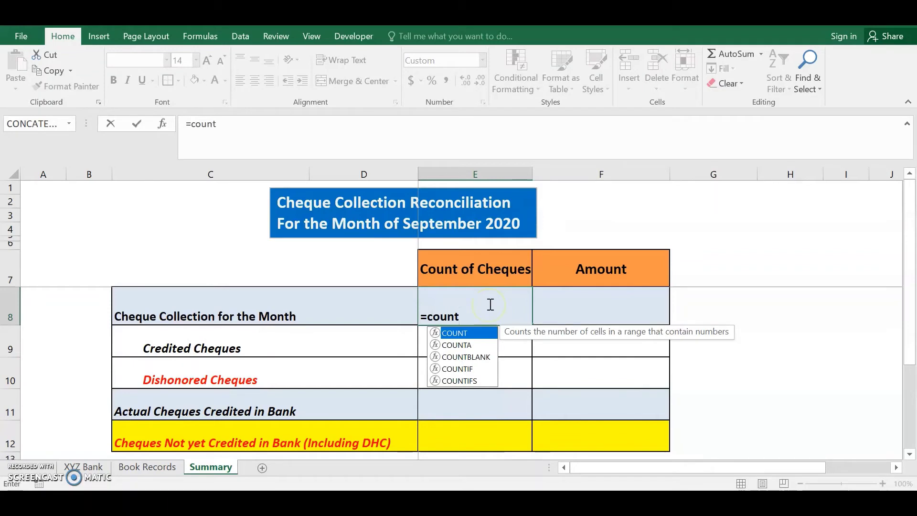
type("(")
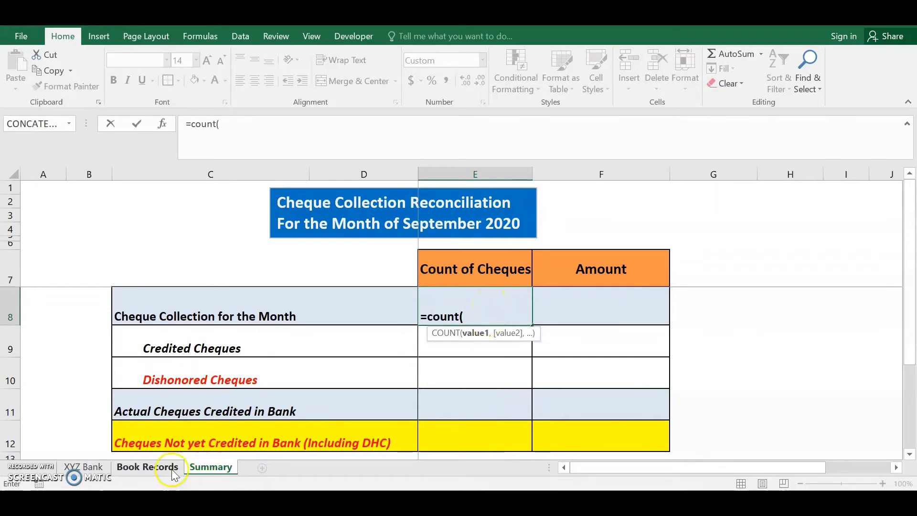
left_click(154, 473)
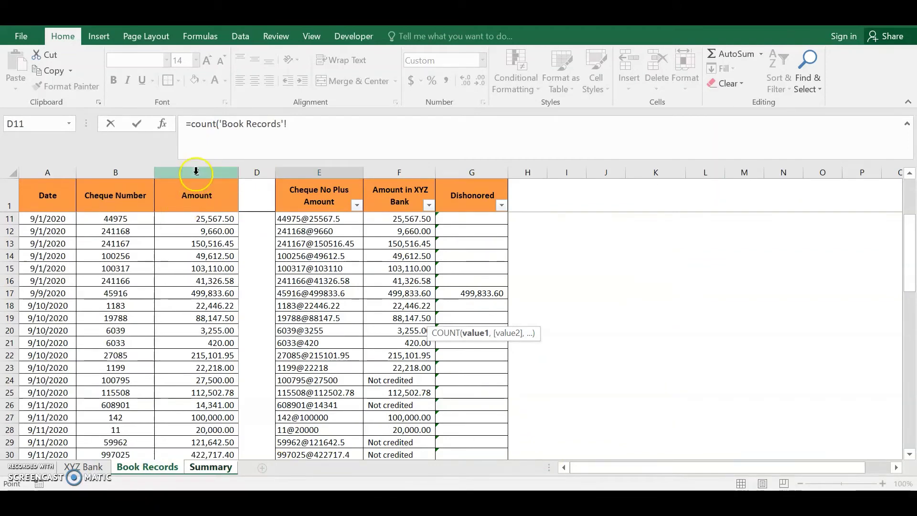
left_click(195, 170)
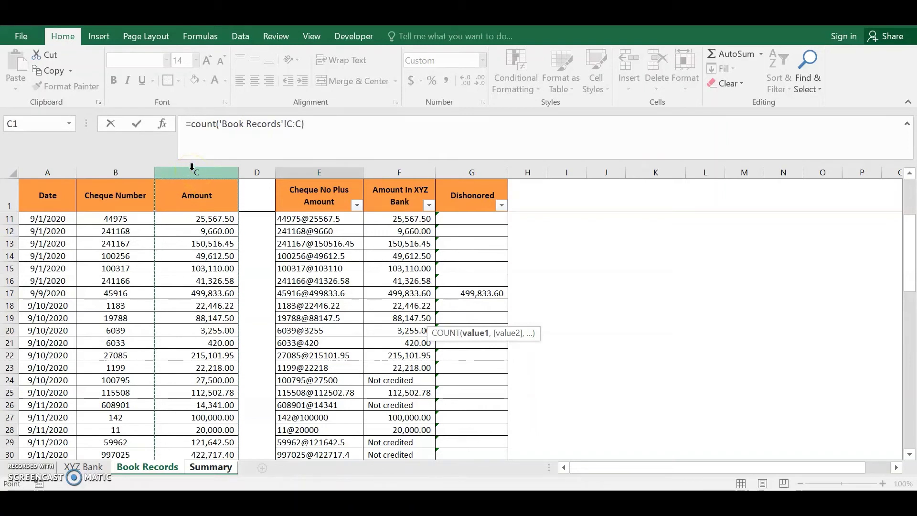
type(")")
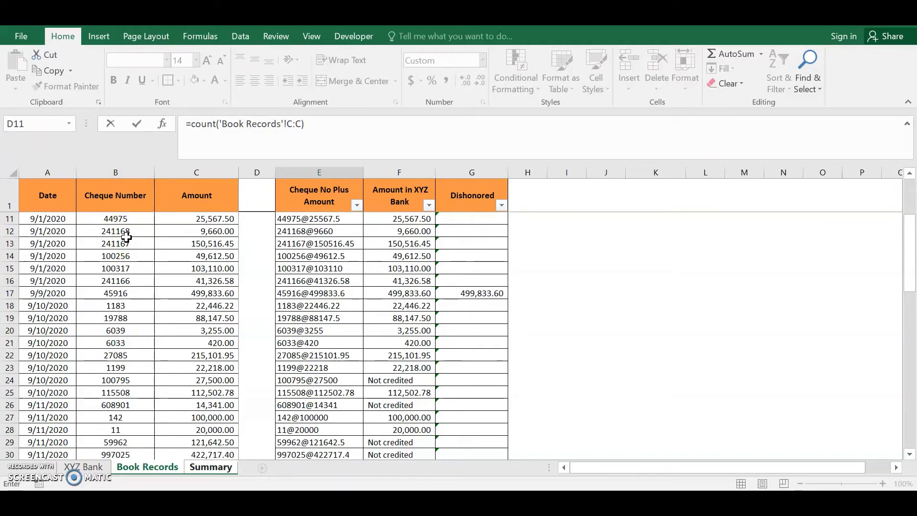
left_click(188, 123)
left_click(196, 124)
key("Return")
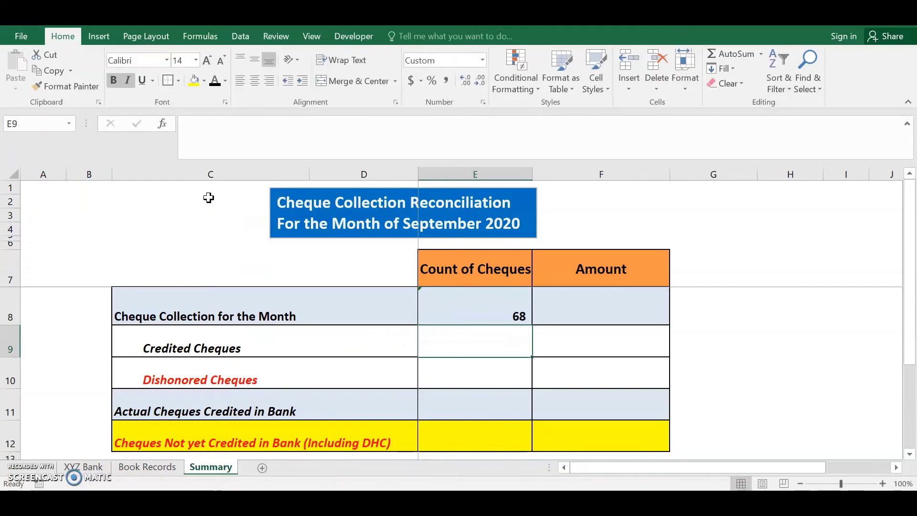
left_click(485, 308)
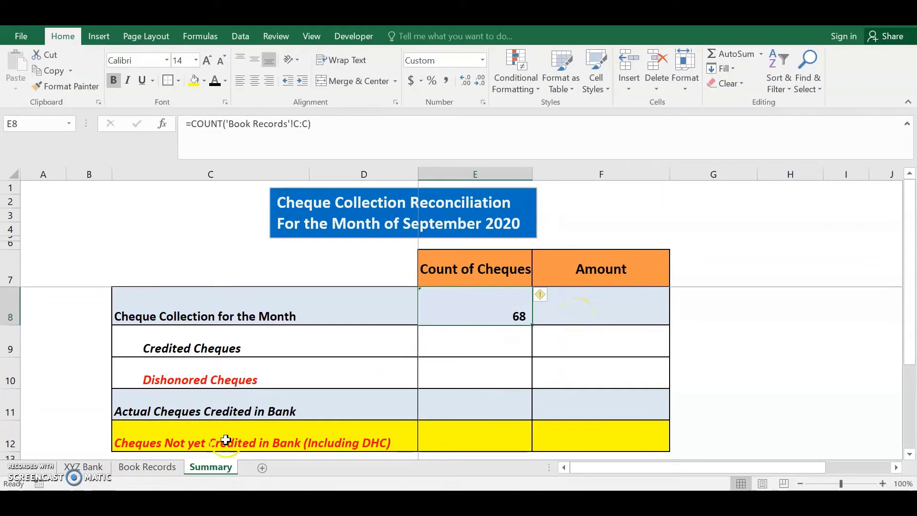
Enter =SUM('Book Records'!C:C) in F8 as the amount of the month's cheque collection.
left_click(597, 313)
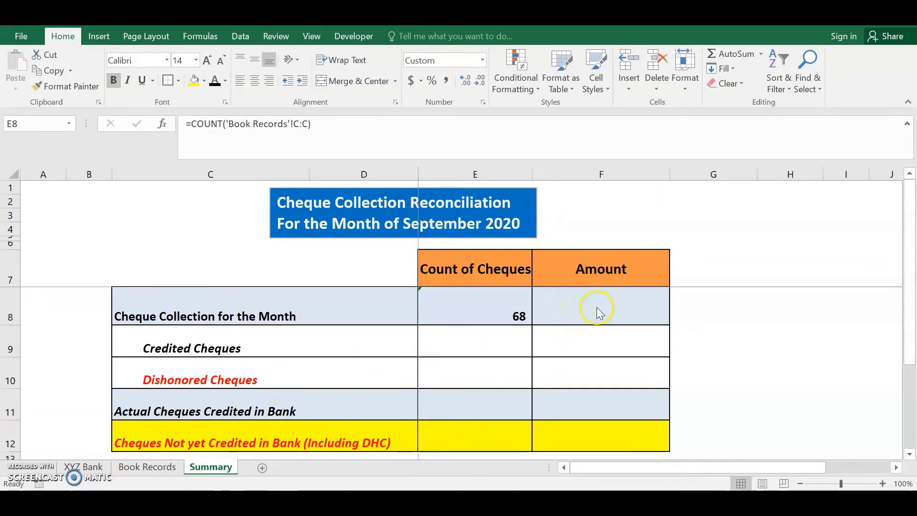
left_click(601, 310)
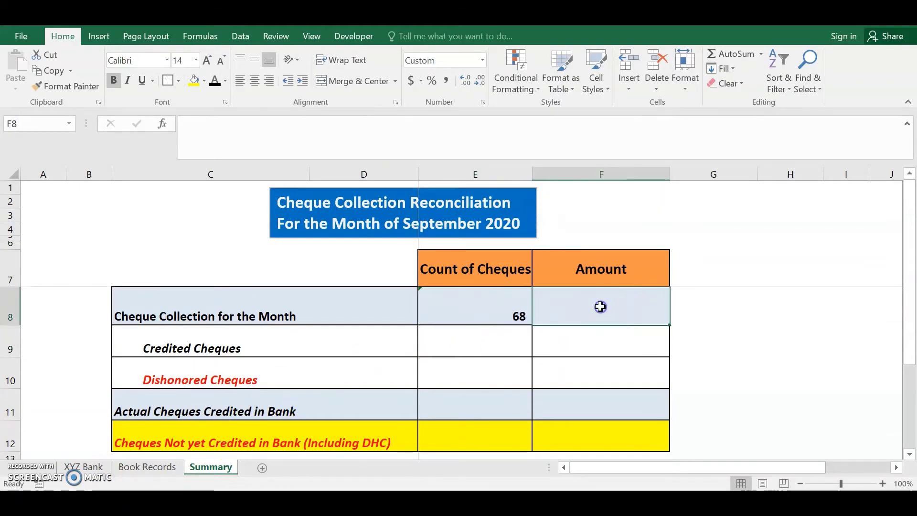
type("=sum")
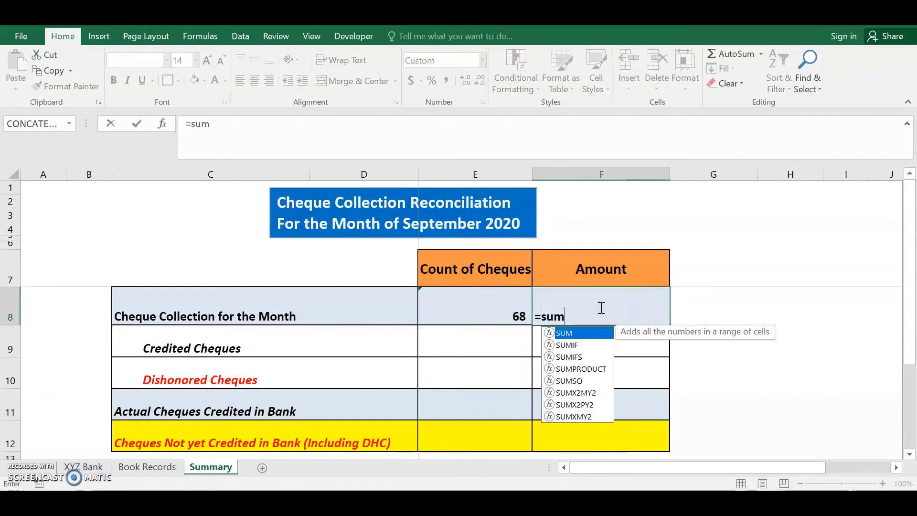
type("(")
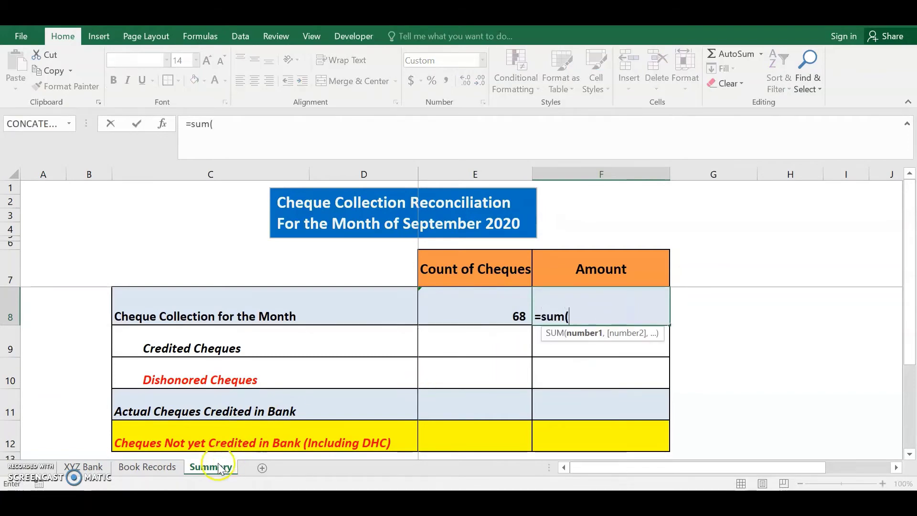
left_click(149, 468)
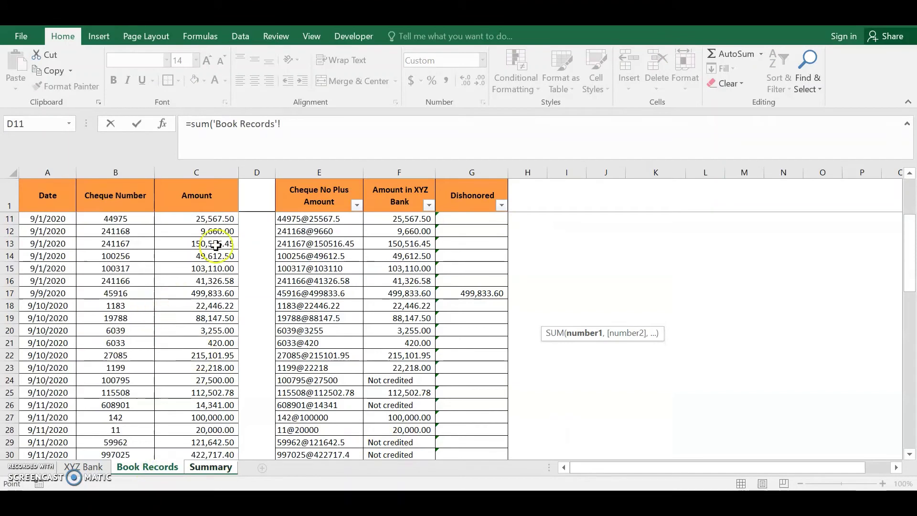
left_click(196, 174)
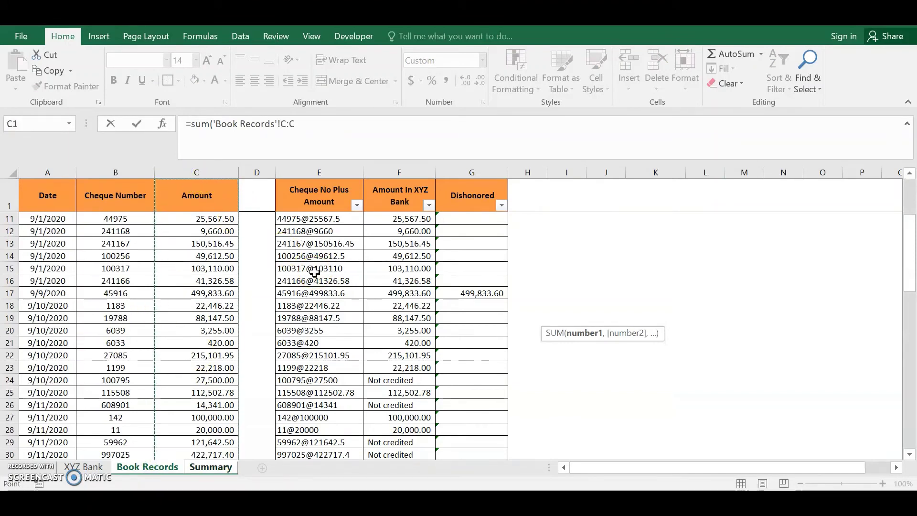
type(")")
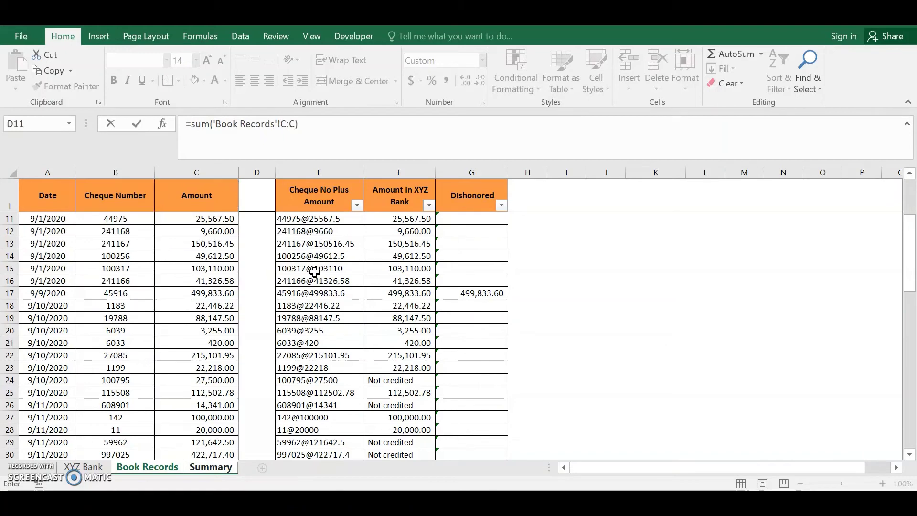
key("Return")
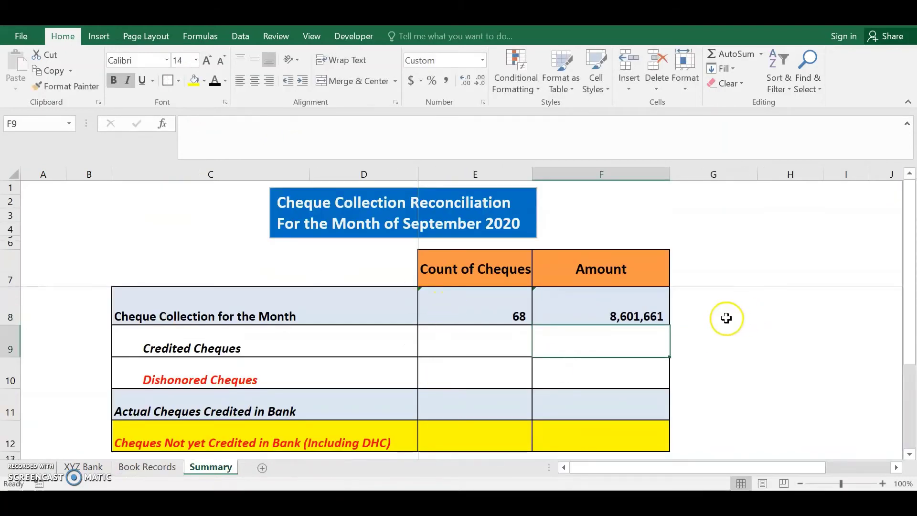
Check the cheque collection count and amount on the Summary sheet against the Amount column of Book Records.
left_click(484, 310)
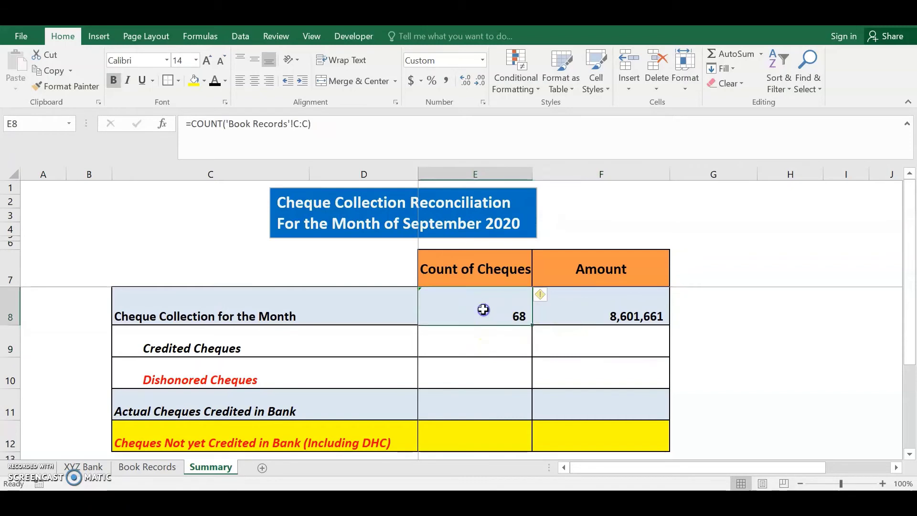
left_click(602, 308)
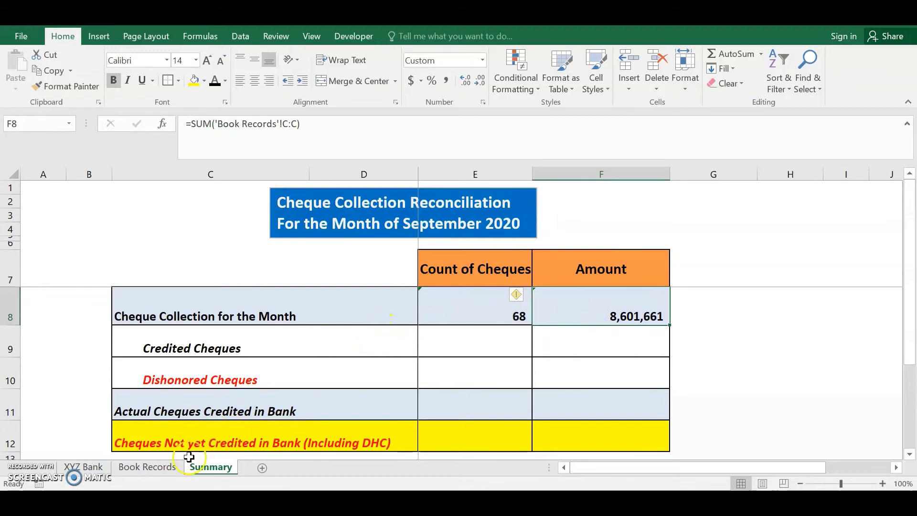
left_click(147, 466)
left_click(189, 173)
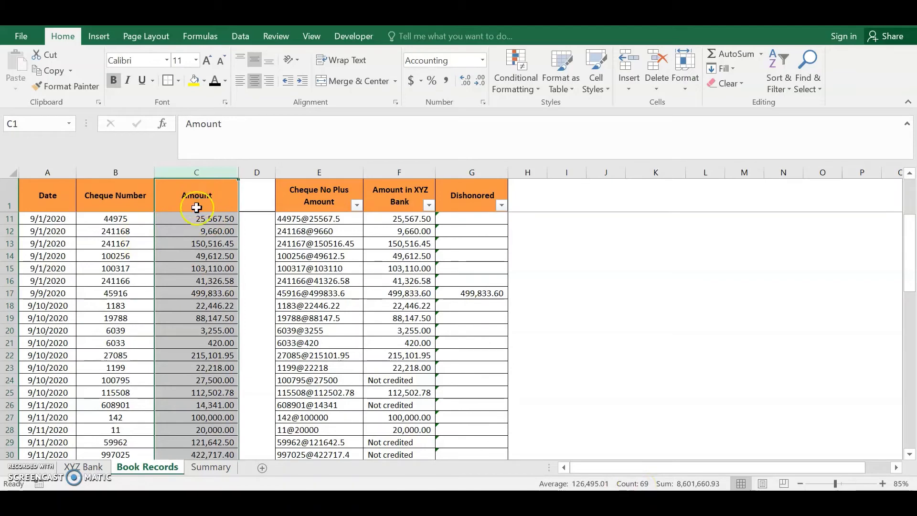
left_click(212, 467)
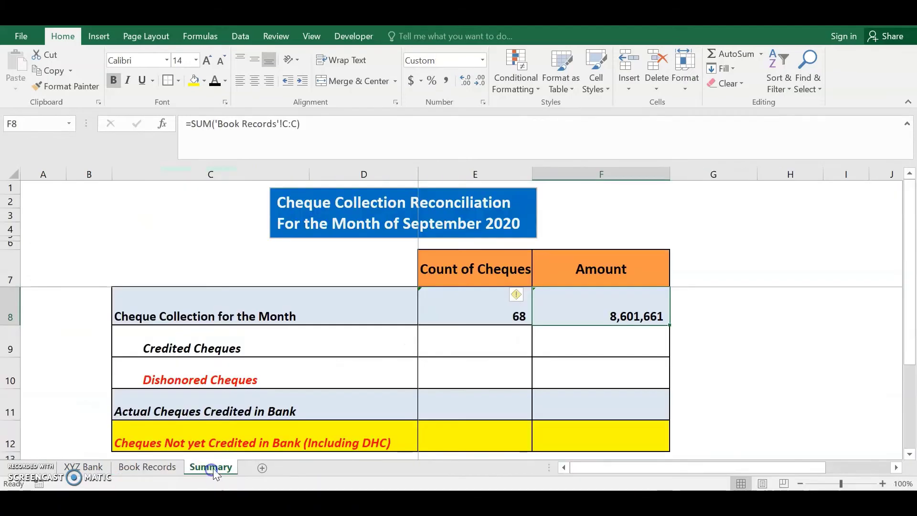
left_click(490, 305)
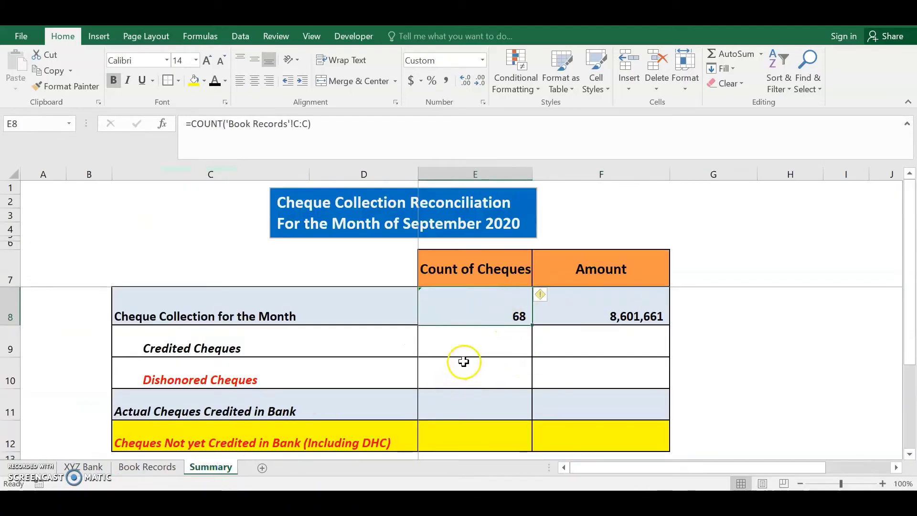
Enter =COUNT('Book Records'!F:F) in E9 of the Summary sheet as the count of credited cheques.
left_click(455, 336)
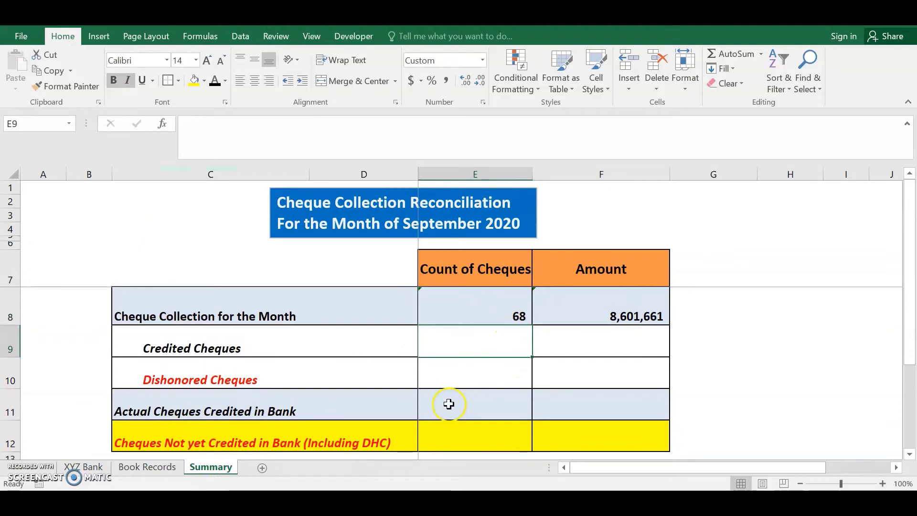
type("=count")
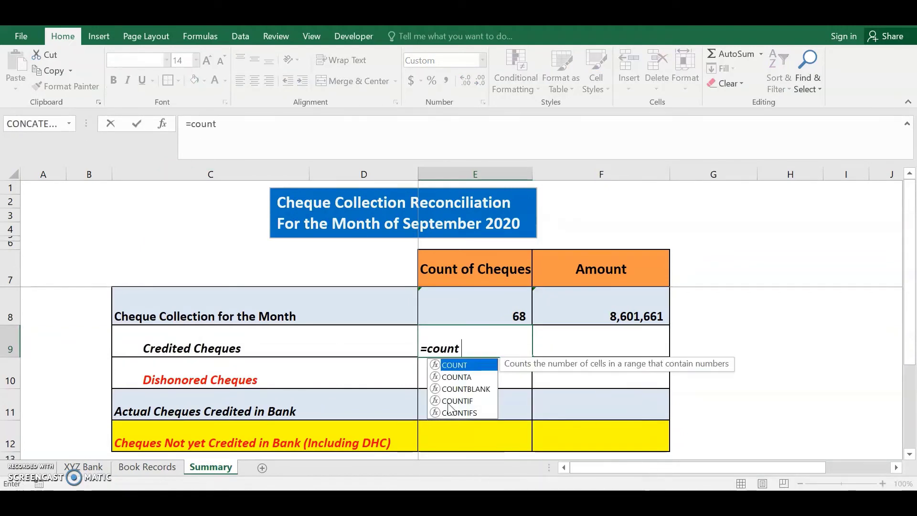
type("(")
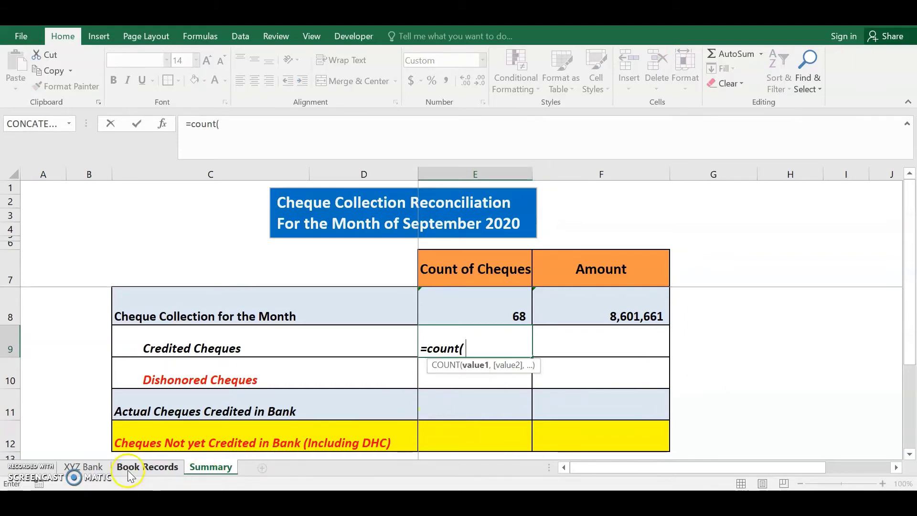
left_click(140, 468)
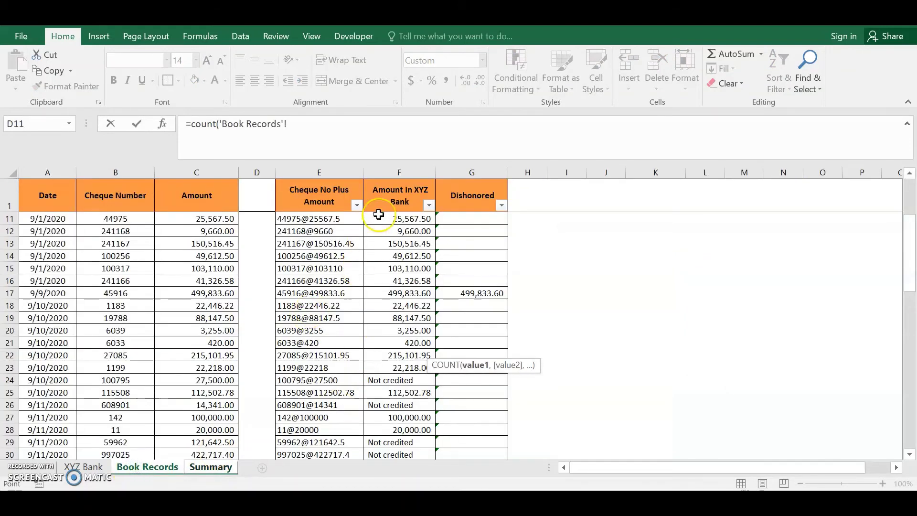
left_click(399, 172)
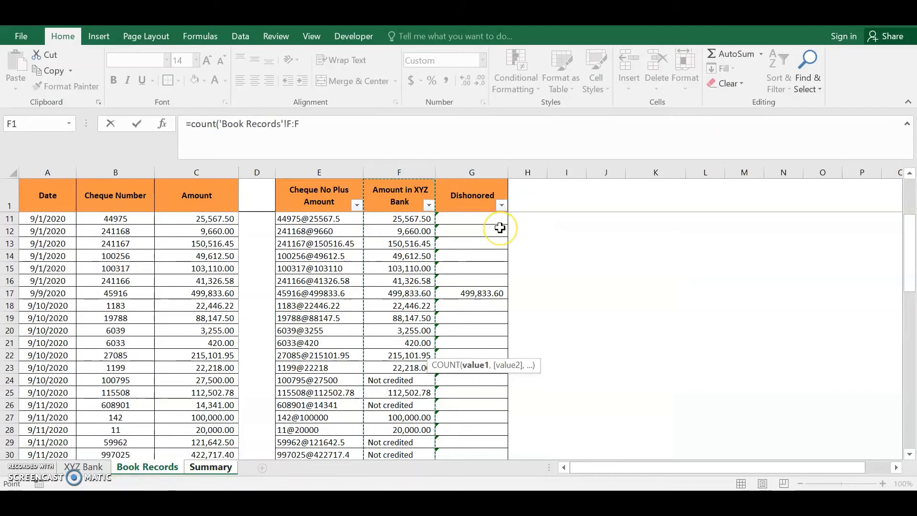
key("Return")
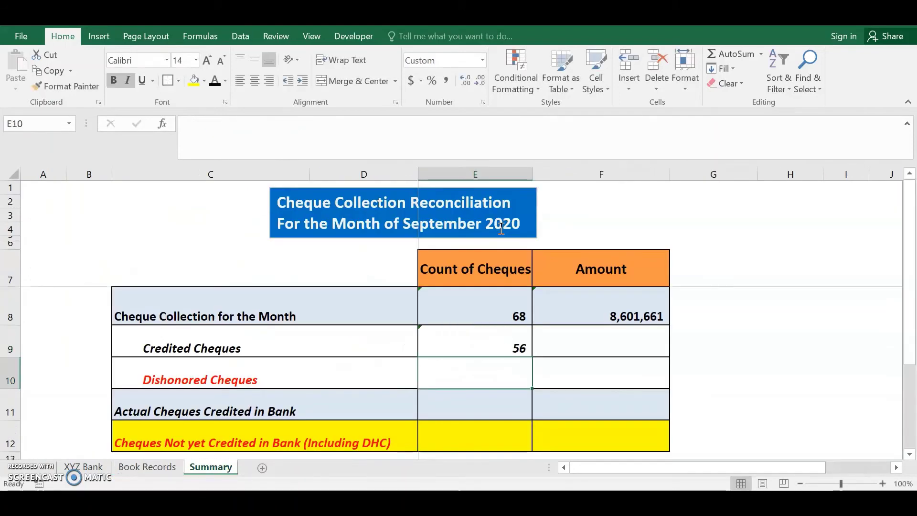
key("Up")
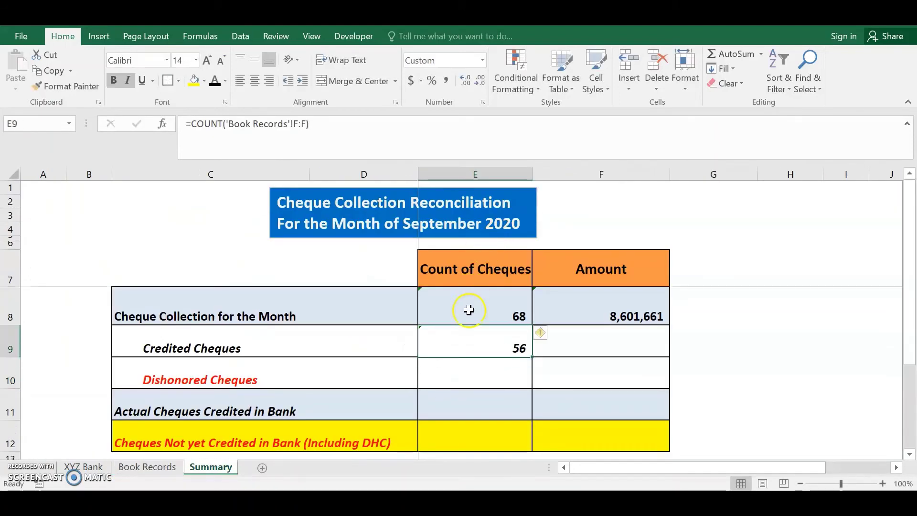
Enter =SUM('Book Records'!F:F) in F9 as the amount of credited cheques.
double_click(597, 344)
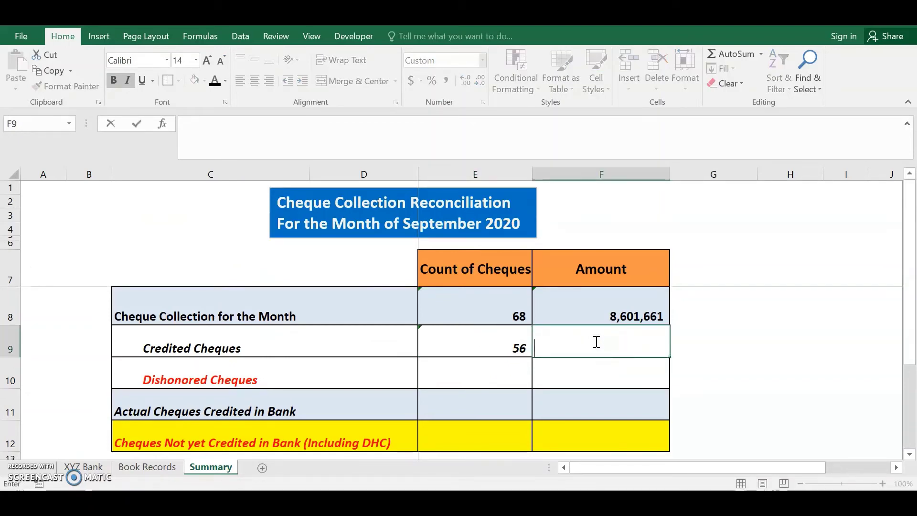
type("=sum(")
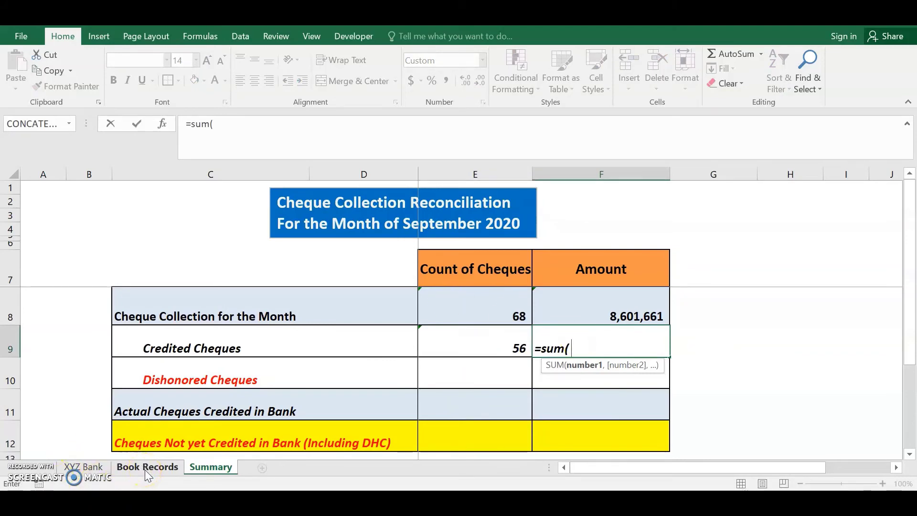
left_click(145, 469)
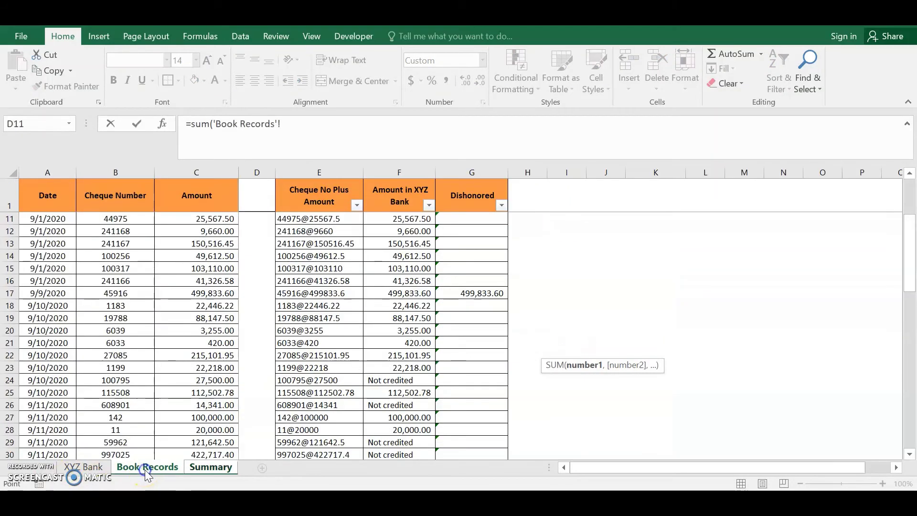
left_click(397, 172)
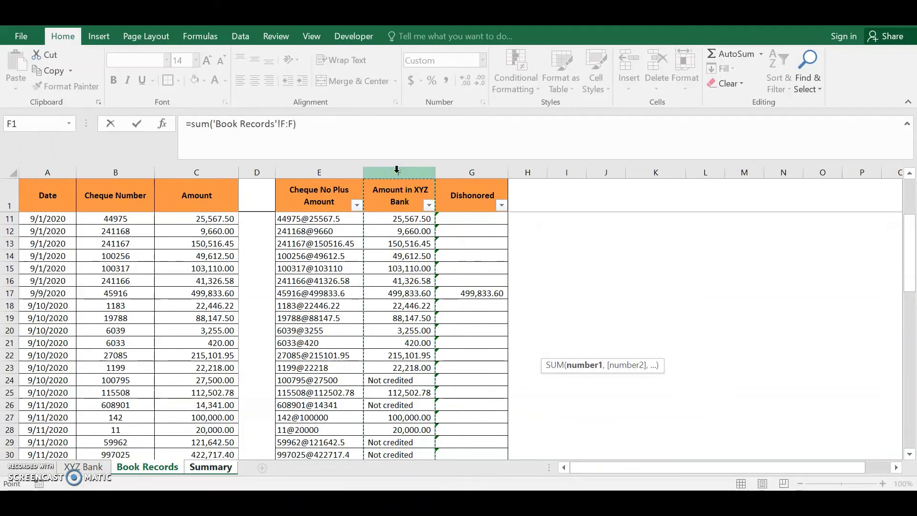
key("Return")
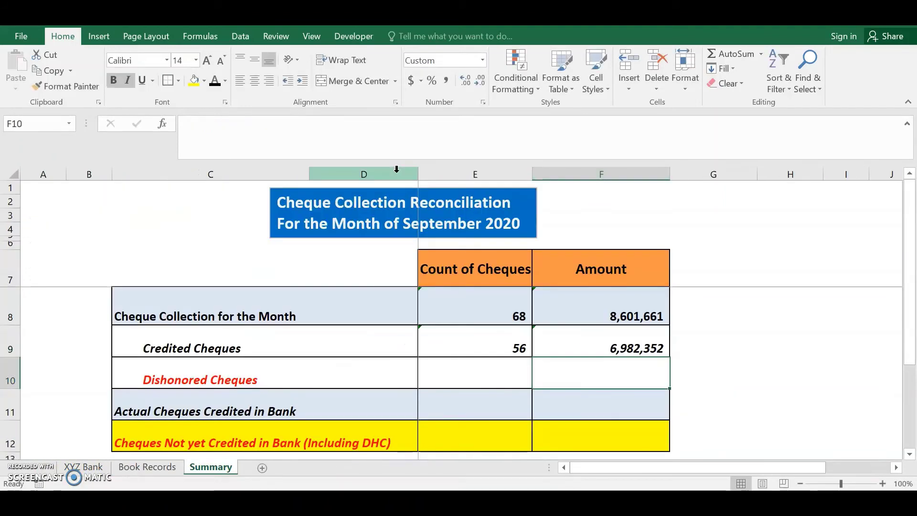
key("Up")
key("Left")
key("Right")
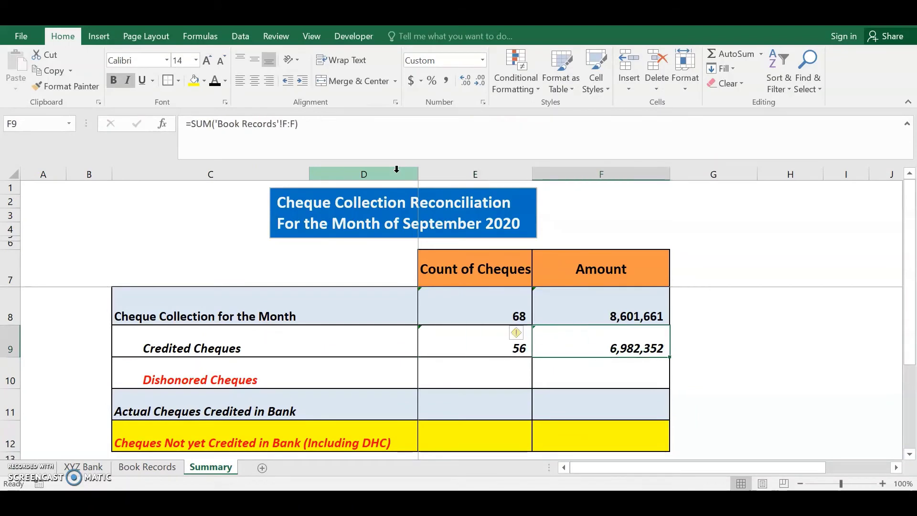
Enter =COUNT('Book Records'!G:G) in E10 of the Summary sheet as the count of dishonored cheques.
key("Down")
key("Left")
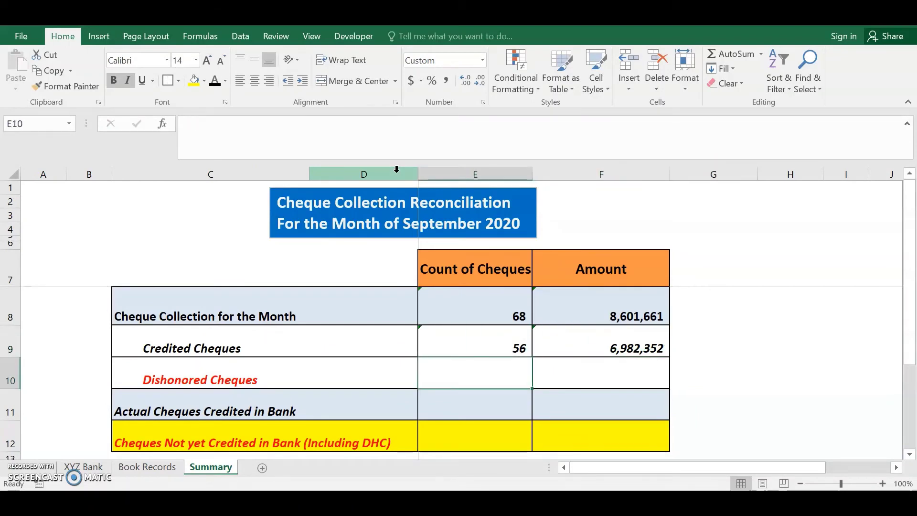
type("=co")
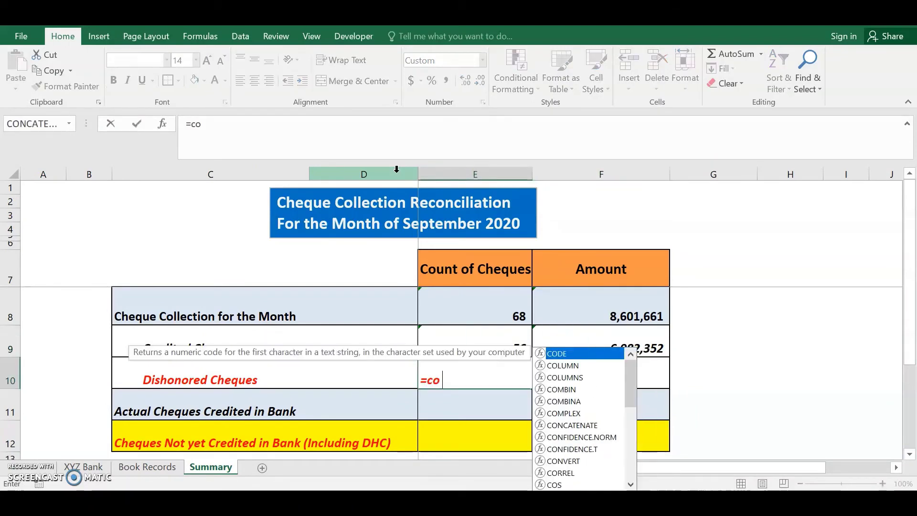
type("unt(")
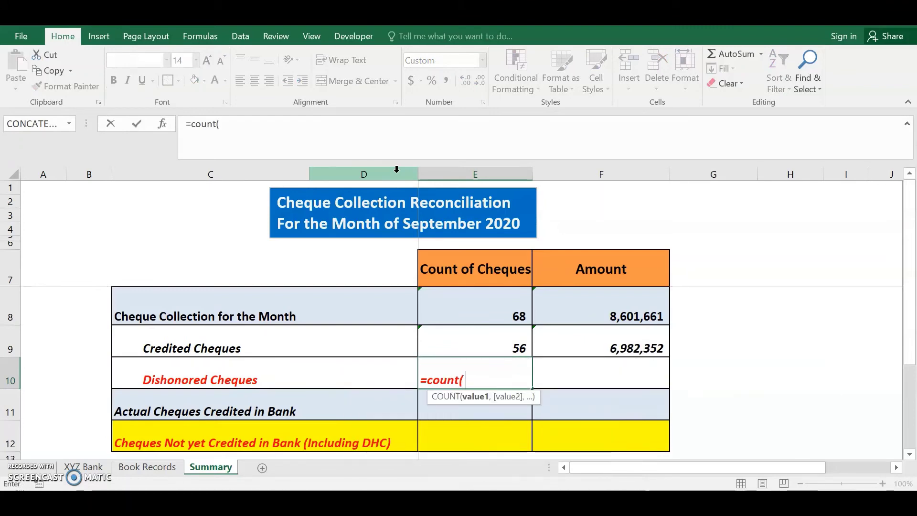
left_click(171, 470)
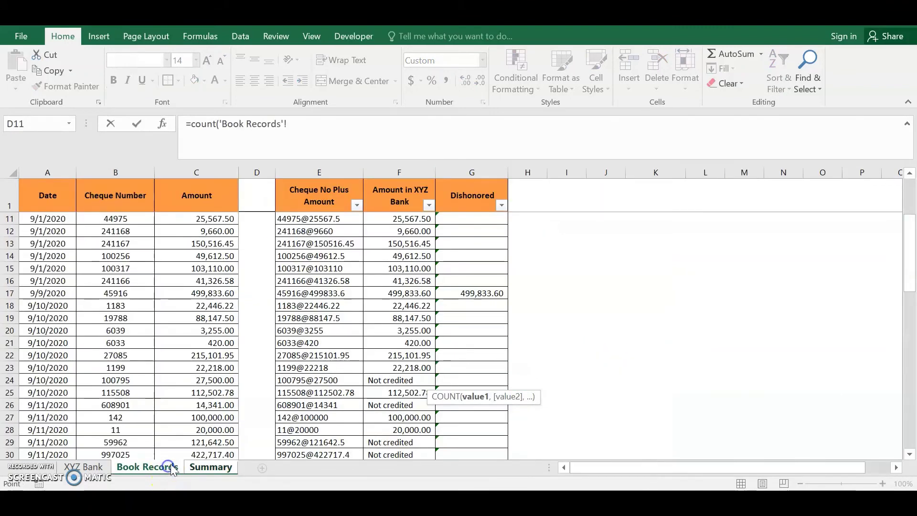
left_click(484, 170)
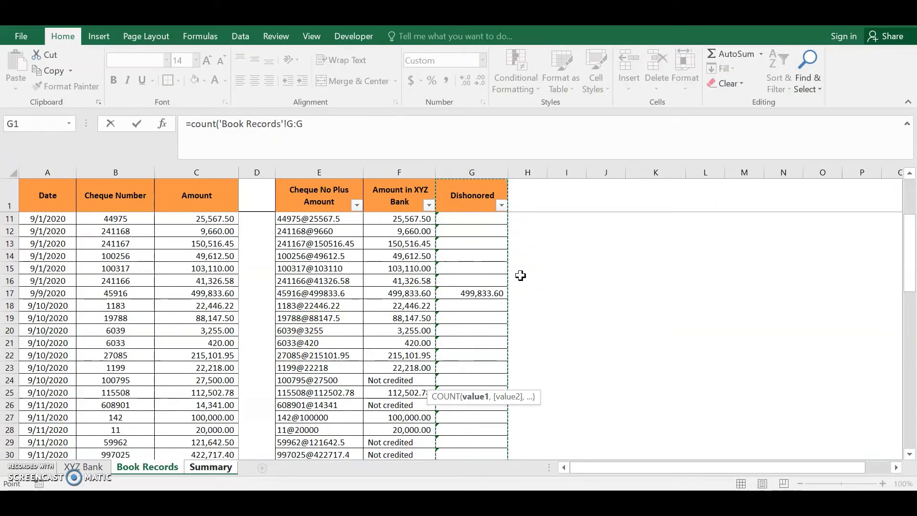
key("Return")
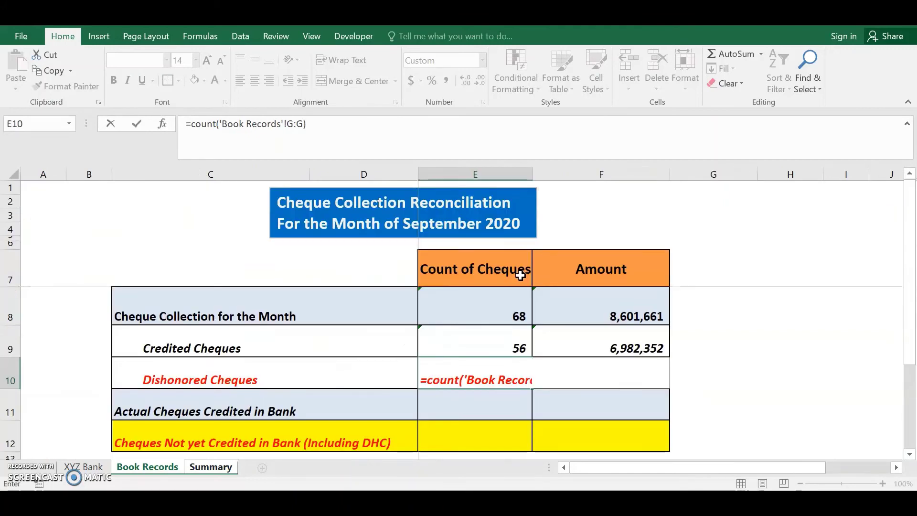
Enter =SUM('Book Records'!G:G) in F10 as the amount of dishonored cheques.
key("Up")
key("Right")
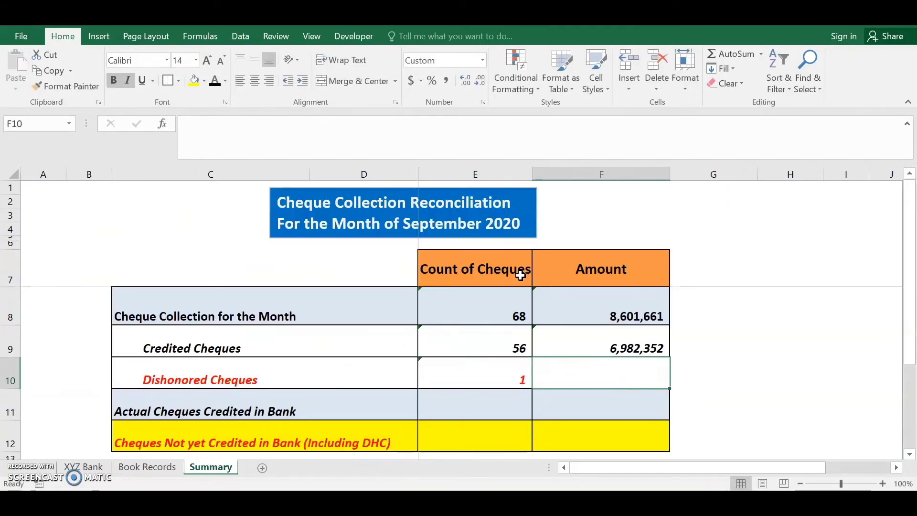
type("=sum(")
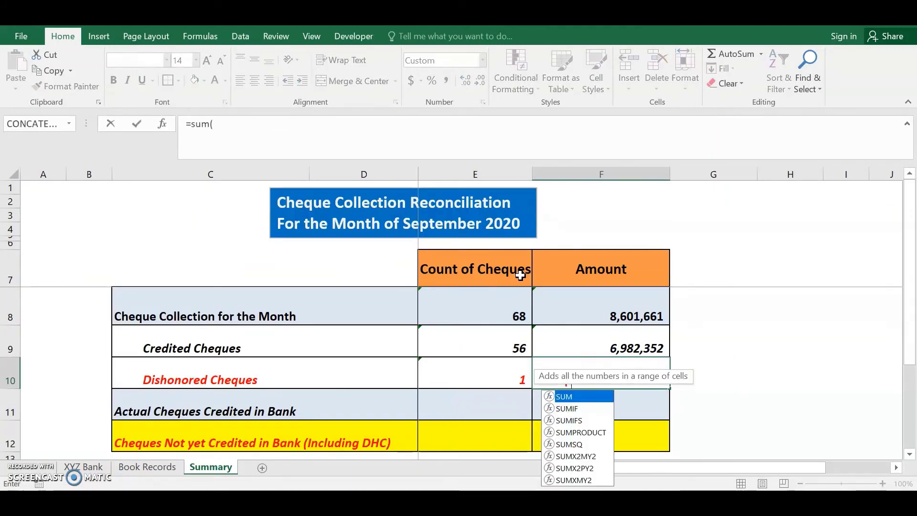
left_click(149, 466)
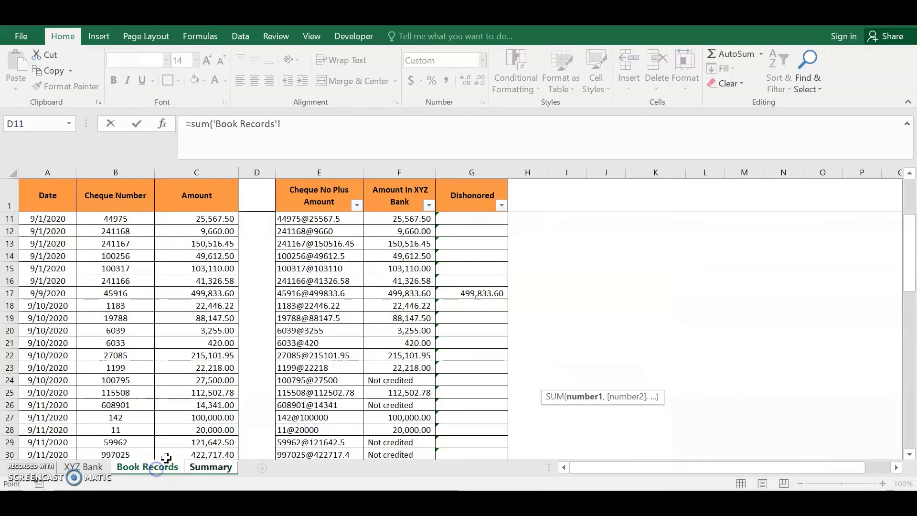
left_click(485, 165)
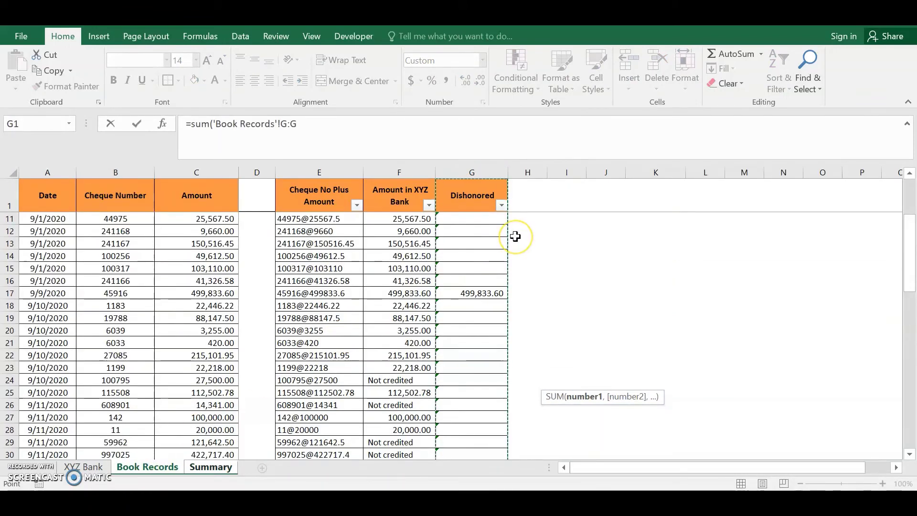
key("Return")
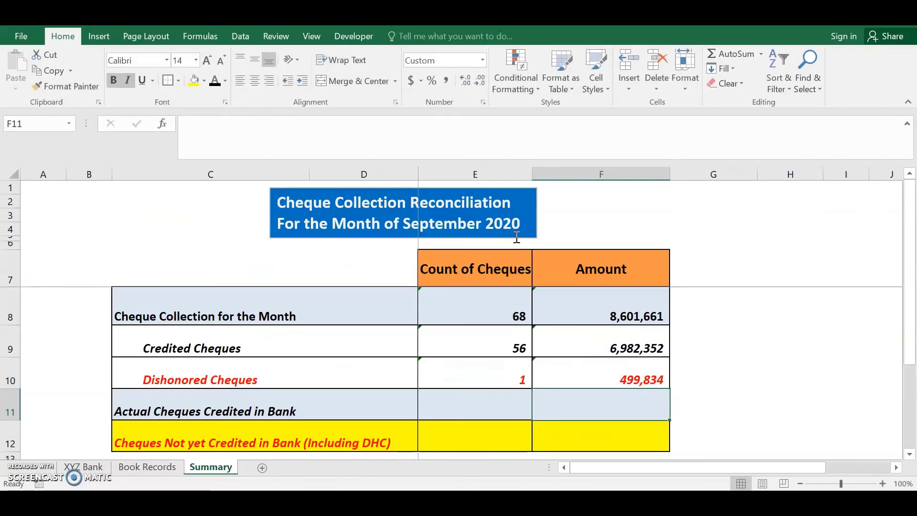
key("Up")
key("Left")
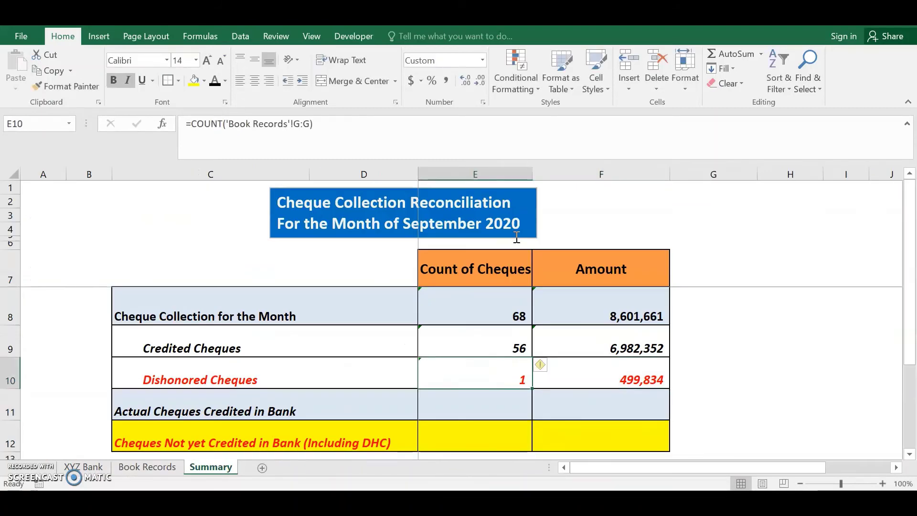
key("Right")
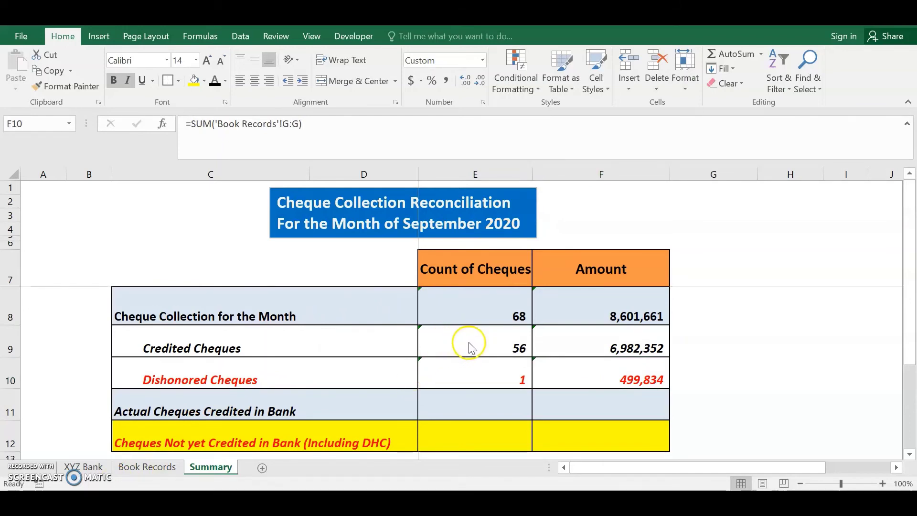
Enter =E9-E10 in E11 as the count of actual cheques credited in bank.
left_click(458, 405)
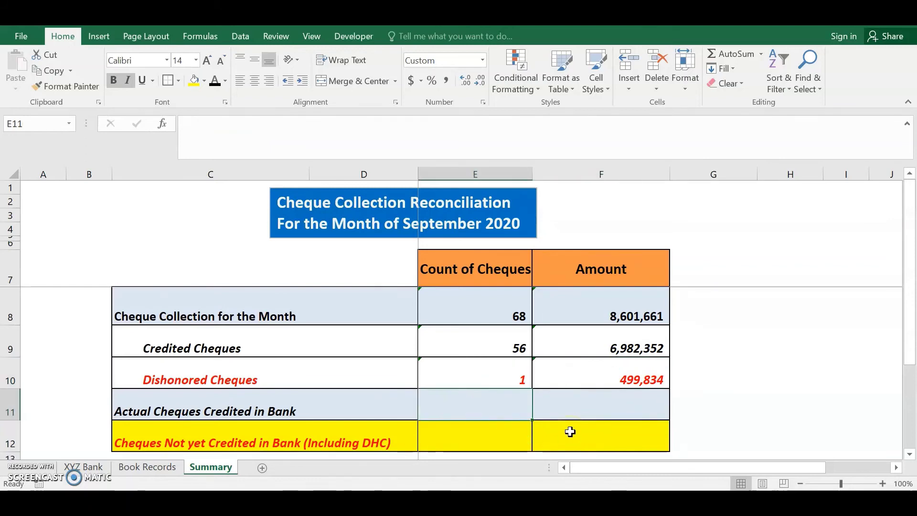
type("=")
key("Up")
key("Up")
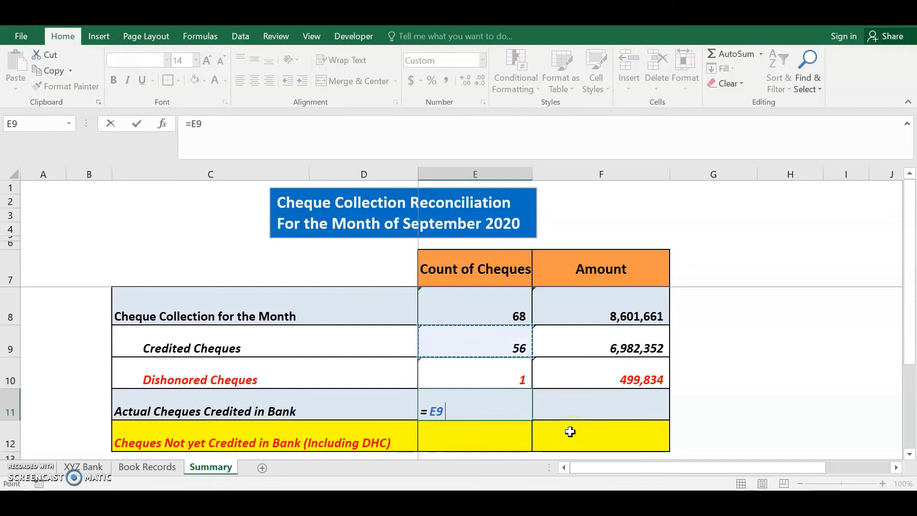
type("-")
key("Up")
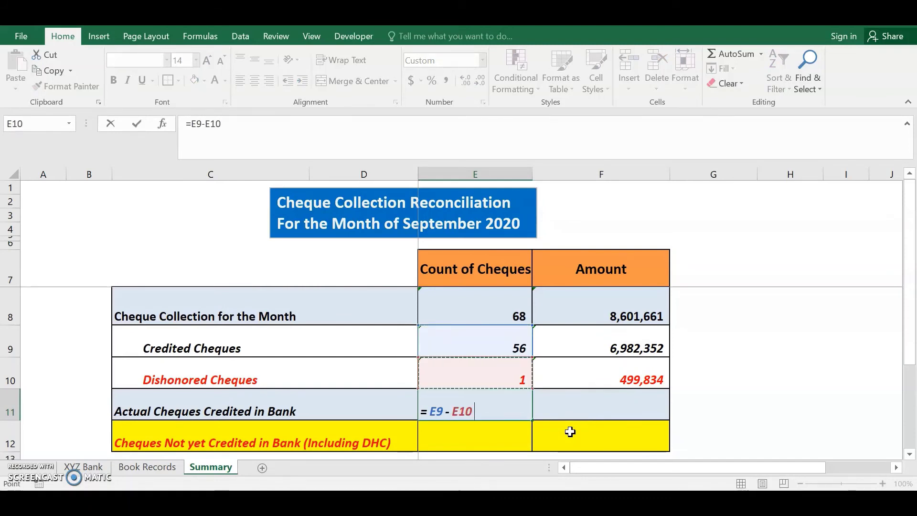
key("ctrl+Return")
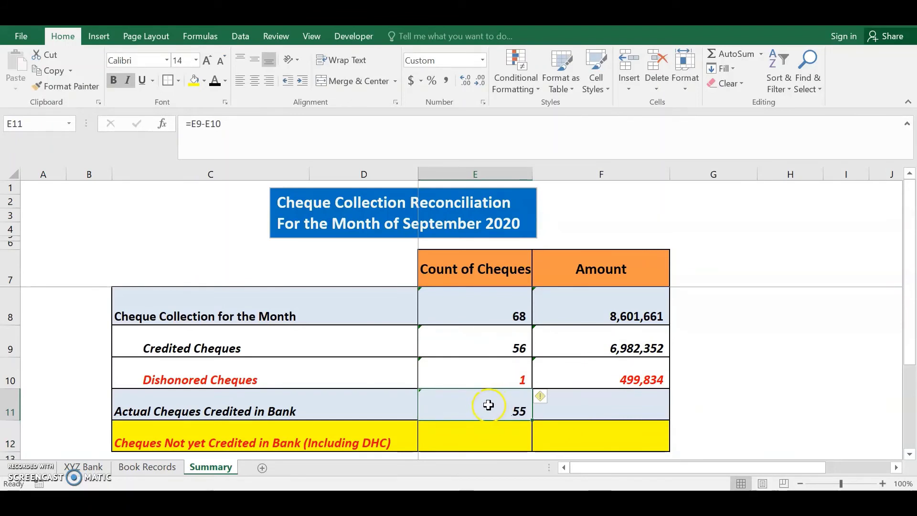
Enter =F9-F10 in F11 as the amount of actual cheques credited in bank.
left_click(562, 407)
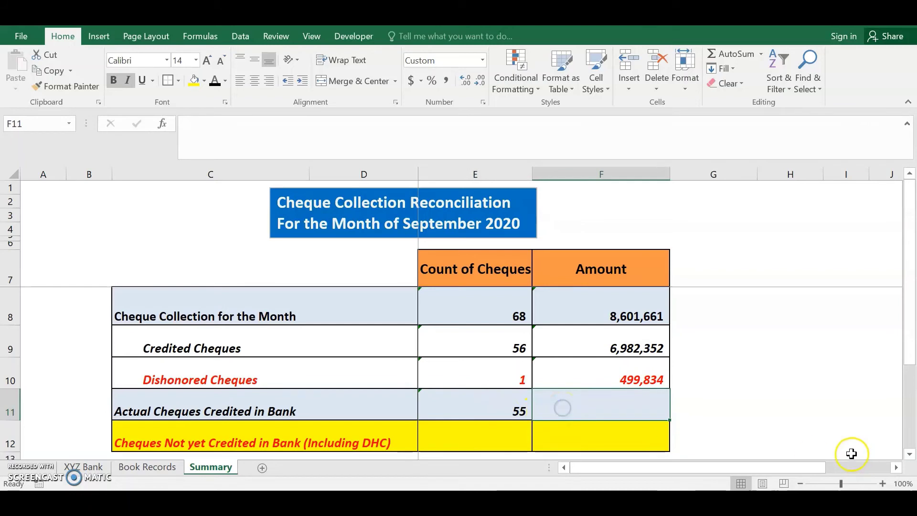
type("=")
key("Up")
key("Up")
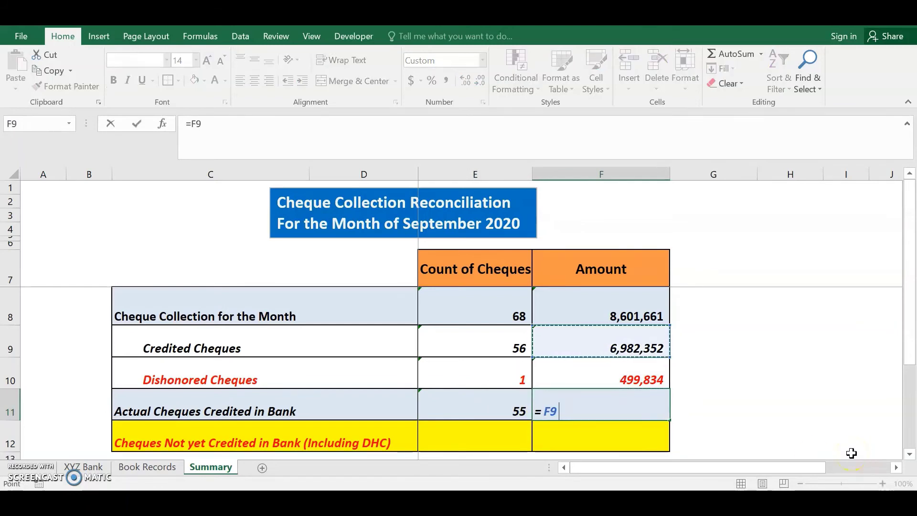
type("-")
key("Up")
key("Return")
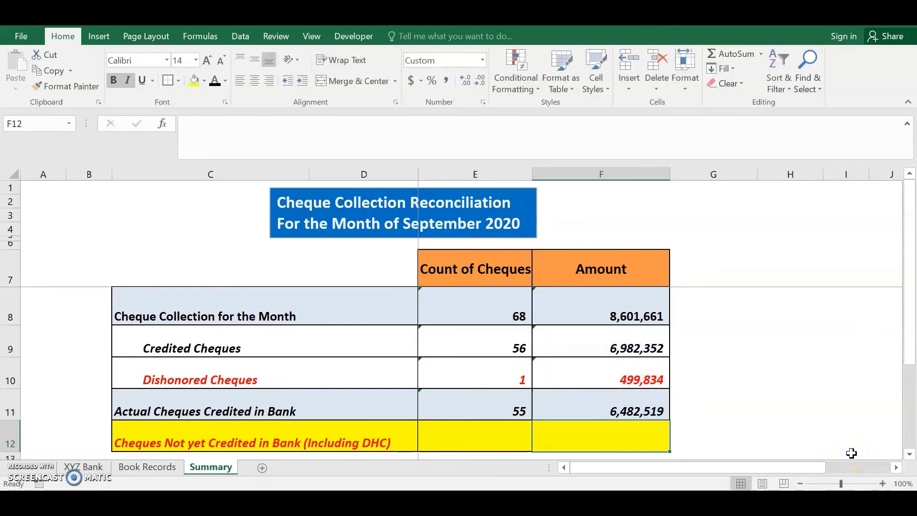
key("Left")
key("Up")
key("Down")
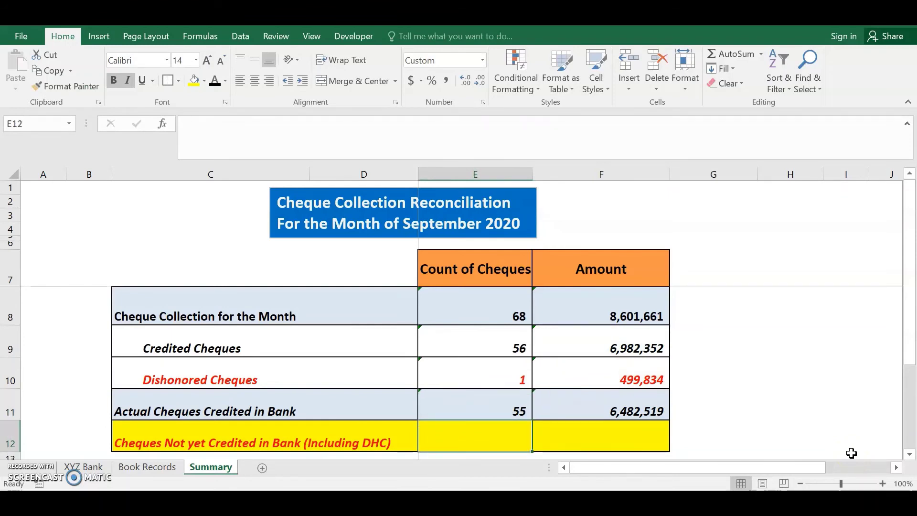
scroll(852, 453, "down", 1)
key("Up")
key("Left")
key("Right")
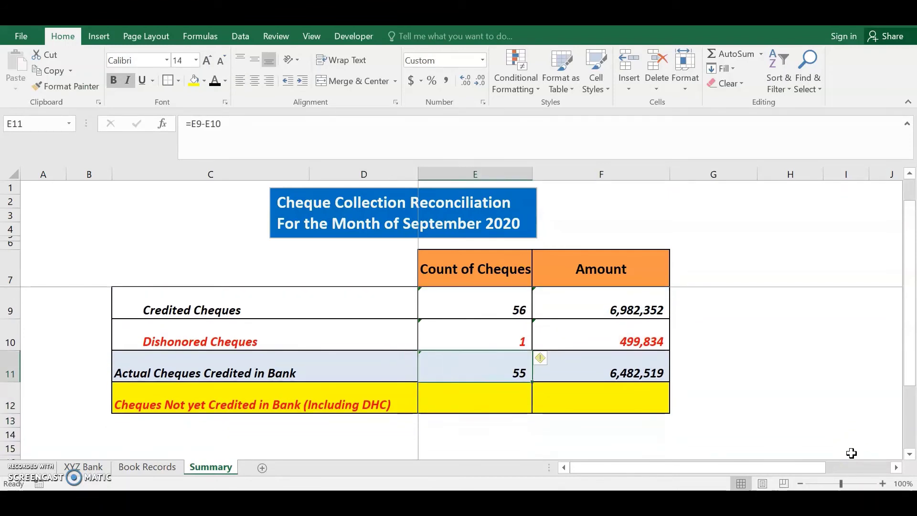
key("shift+Right")
key("Down")
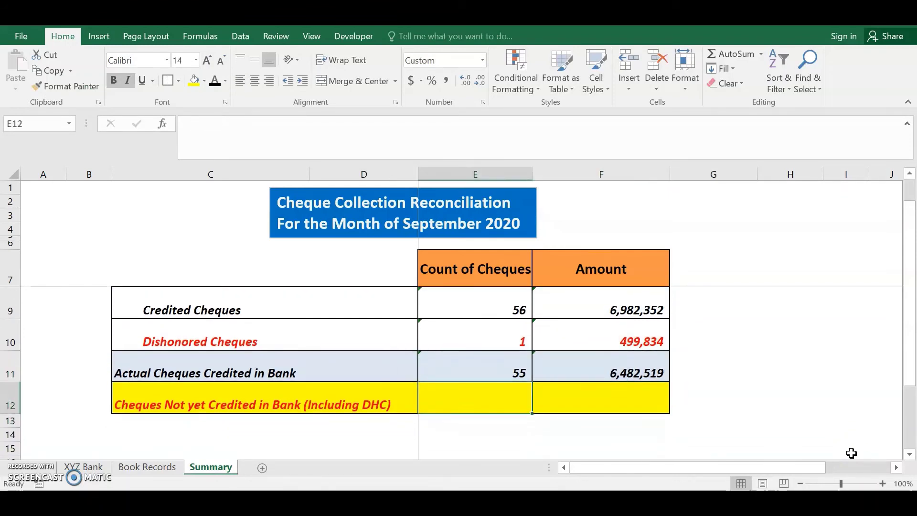
key("shift+Right")
key("Left")
key("Right")
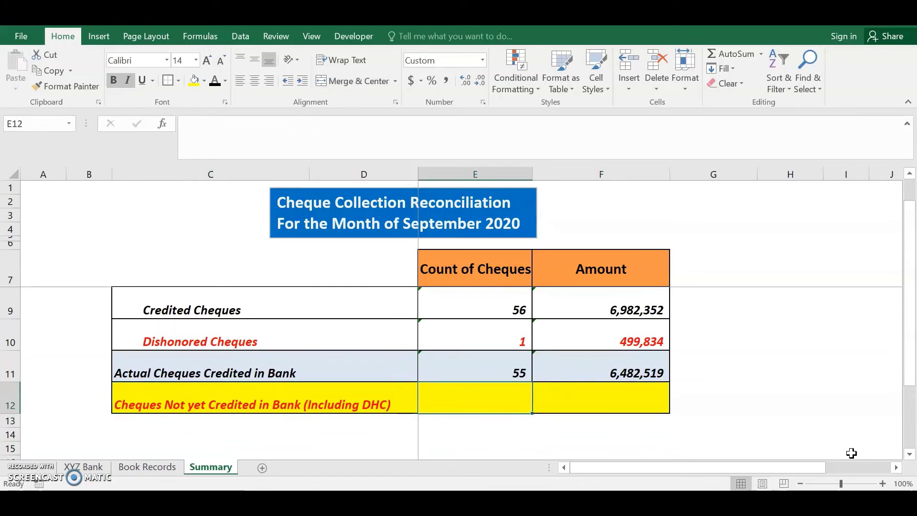
Enter =E8-E11 in E12 as the count of cheques not yet credited in bank.
type("=")
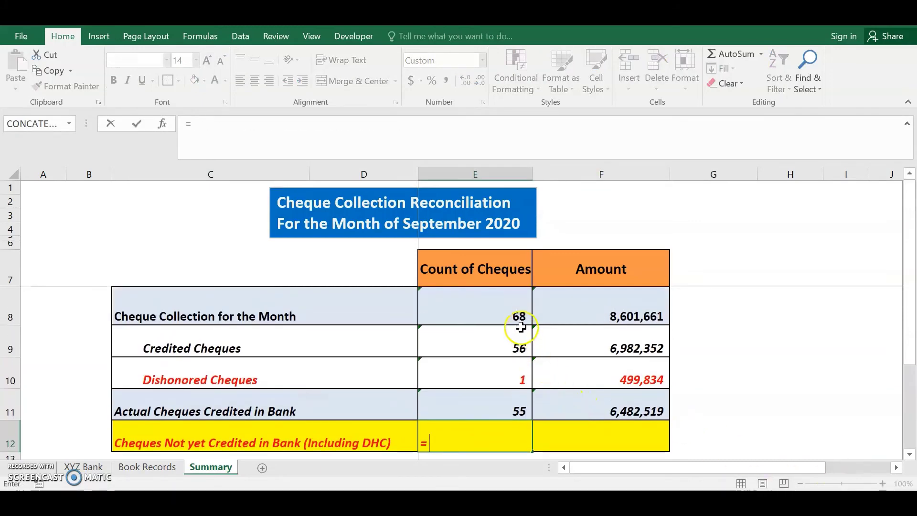
left_click(494, 310)
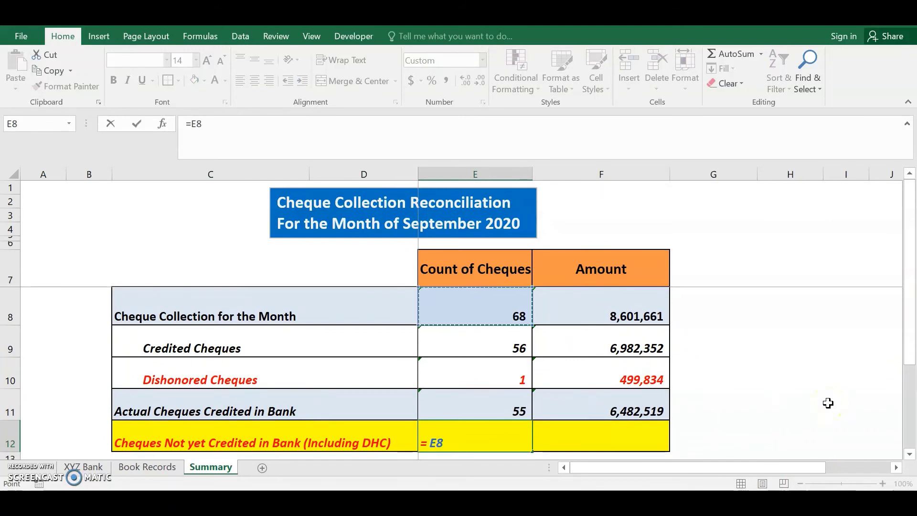
type("-")
left_click(506, 414)
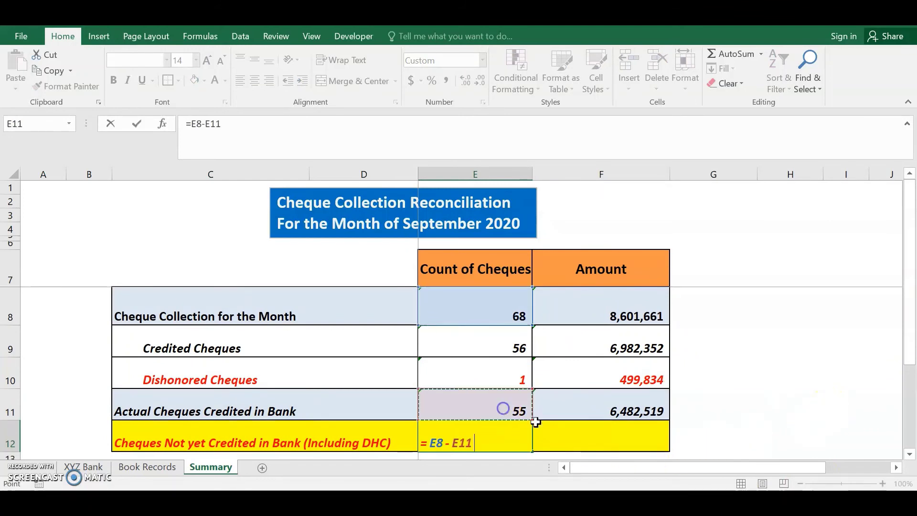
key("Return")
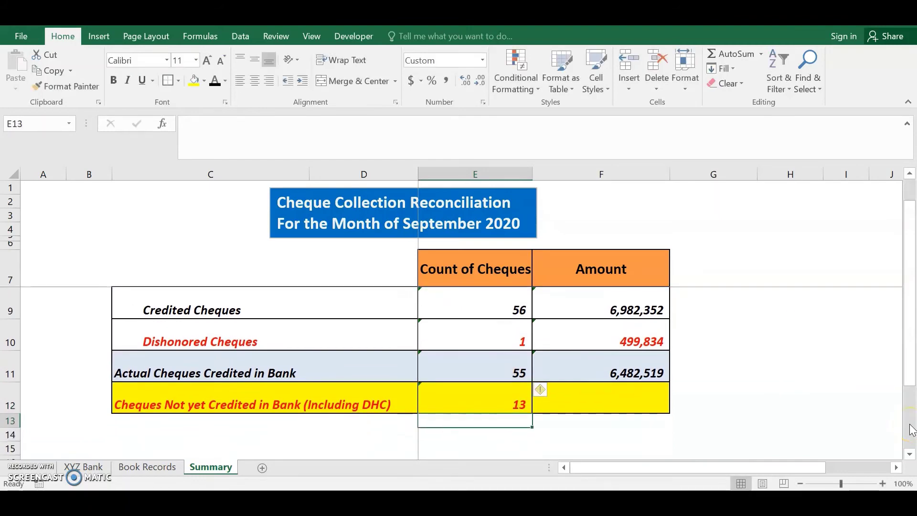
Enter =F8-F11 in F12 as the amount of cheques not yet credited in bank.
key("Up")
key("Right")
type("=")
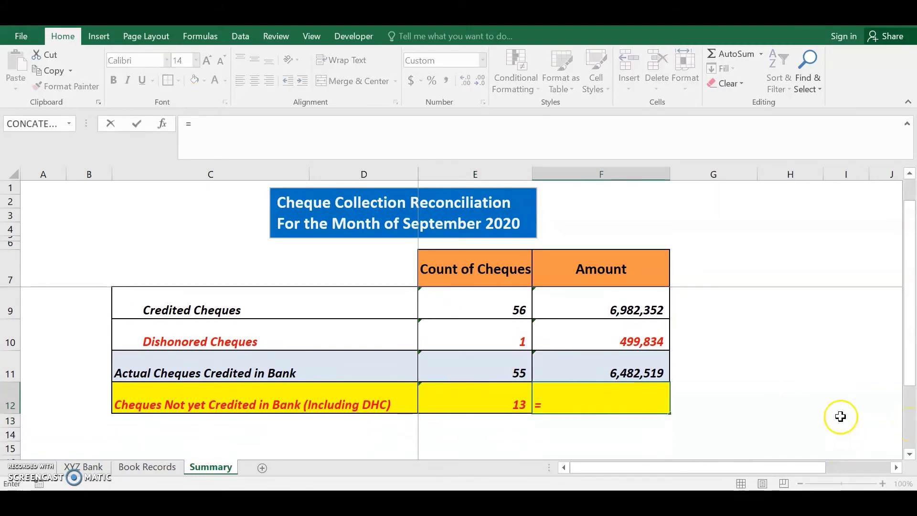
scroll(835, 413, "up", 1)
left_click(631, 306)
type("-")
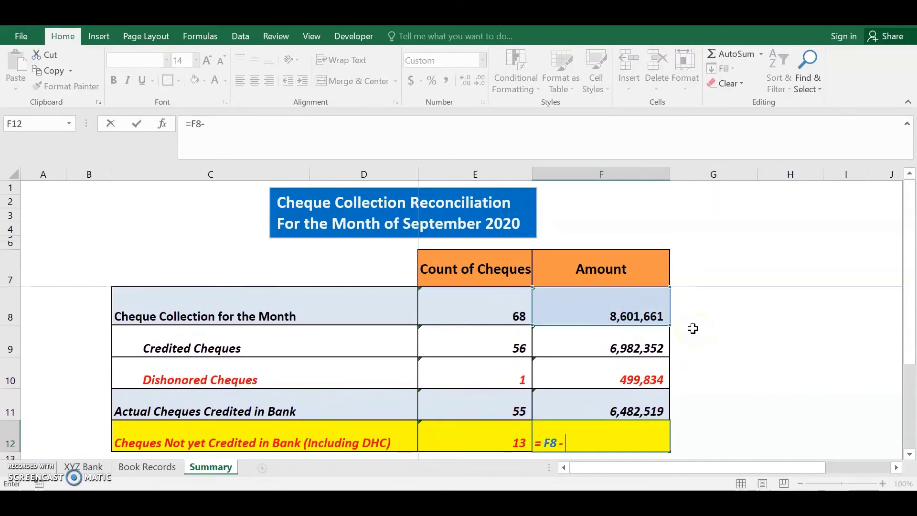
left_click(579, 403)
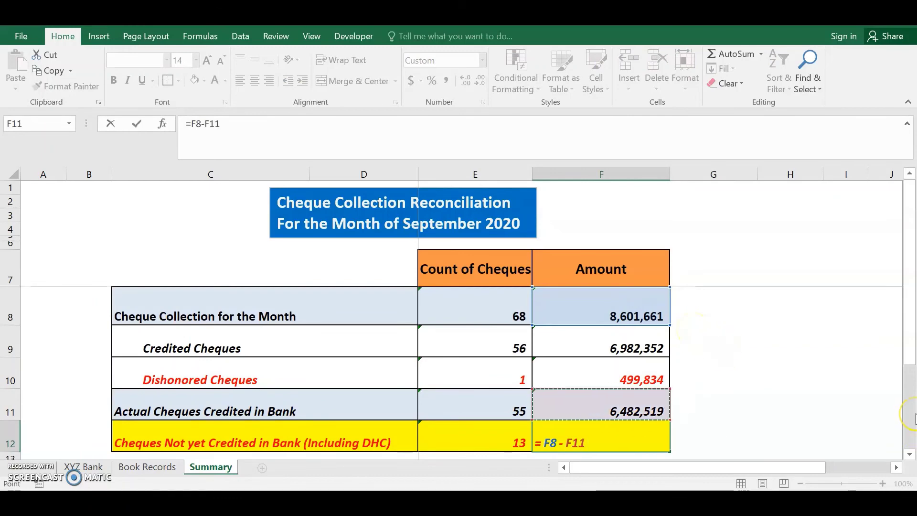
key("ctrl+Return")
scroll(915, 418, "down", 1)
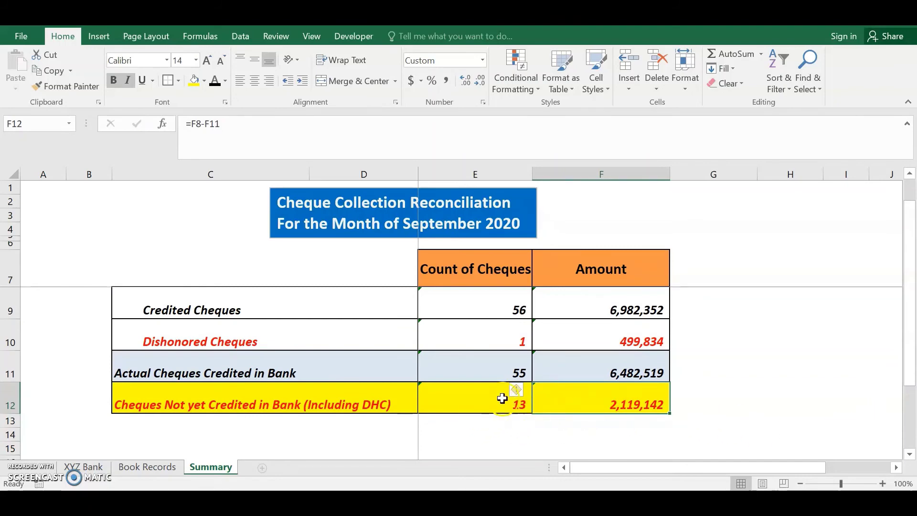
Filter the Amount in XYZ Bank column in Book Records to Not credited and select the remaining cheque amounts in column C.
left_click(160, 467)
scroll(238, 359, "up", 10)
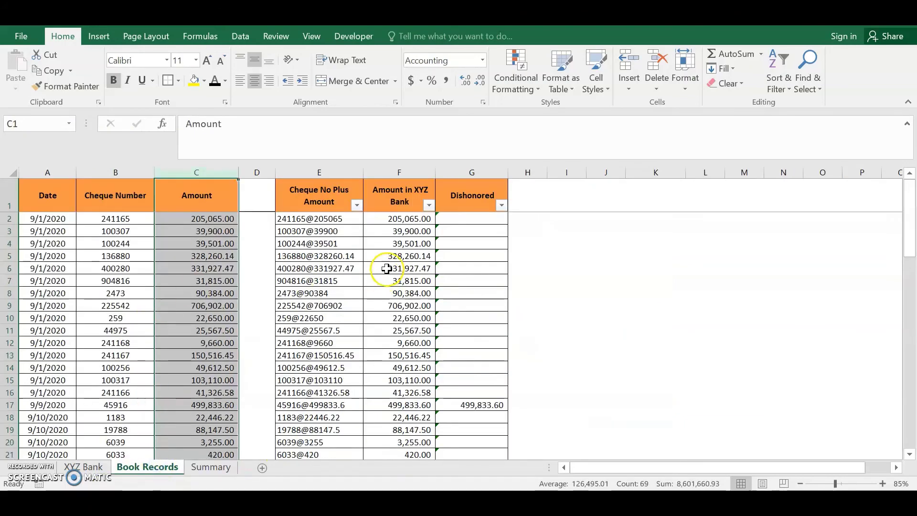
left_click(431, 205)
left_click(287, 345)
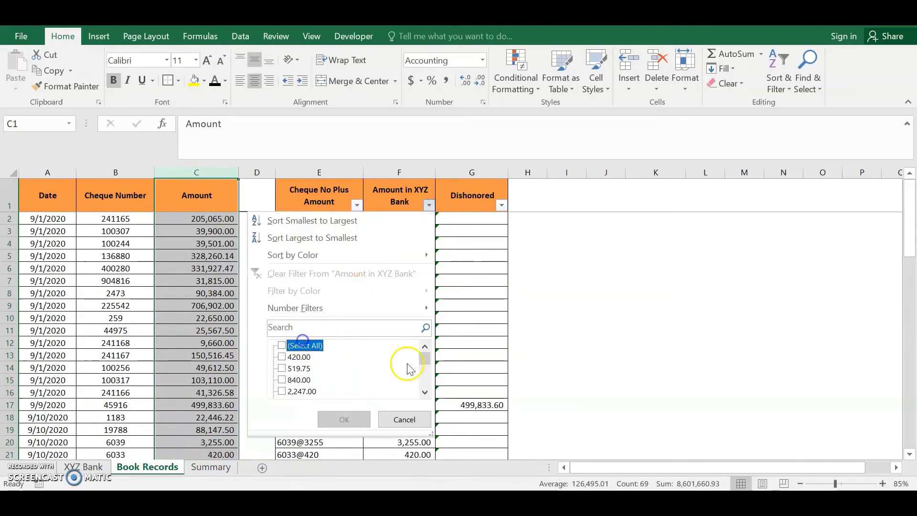
left_click_drag(427, 362, 425, 381)
left_click(297, 393)
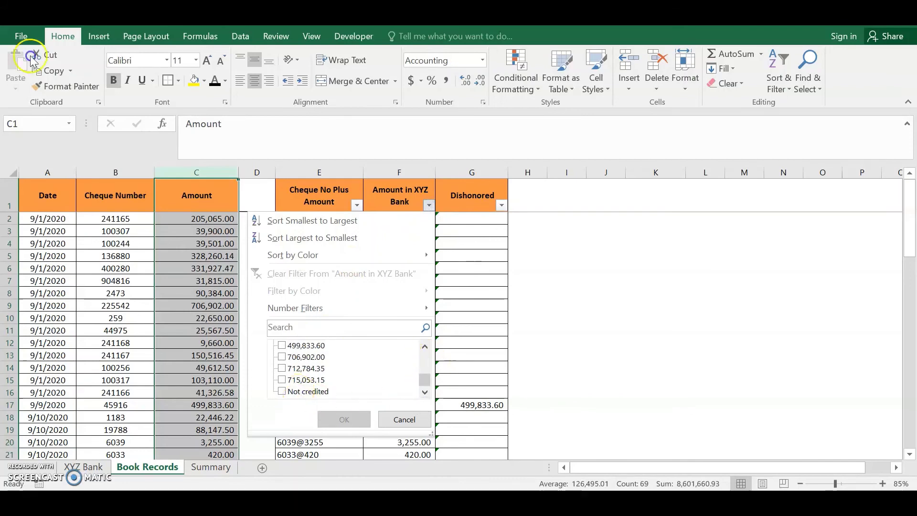
left_click(345, 420)
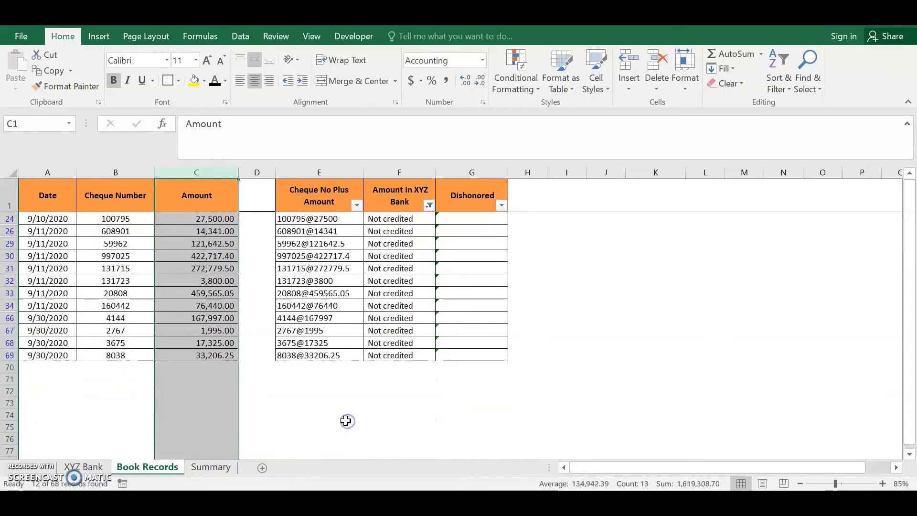
left_click_drag(205, 219, 196, 353)
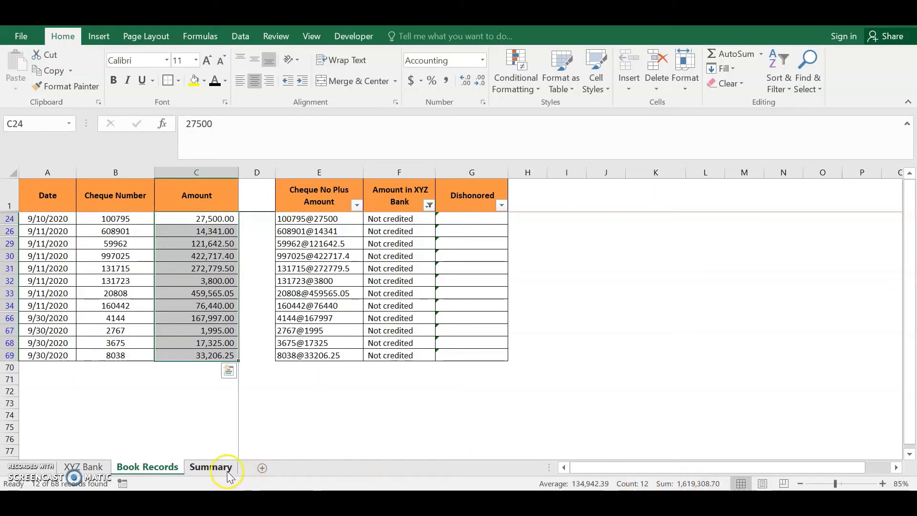
On the Summary sheet, enter 1619309 in F13 and 12 in E13 as the uncredited cheque amount and count.
left_click(213, 468)
left_click(578, 421)
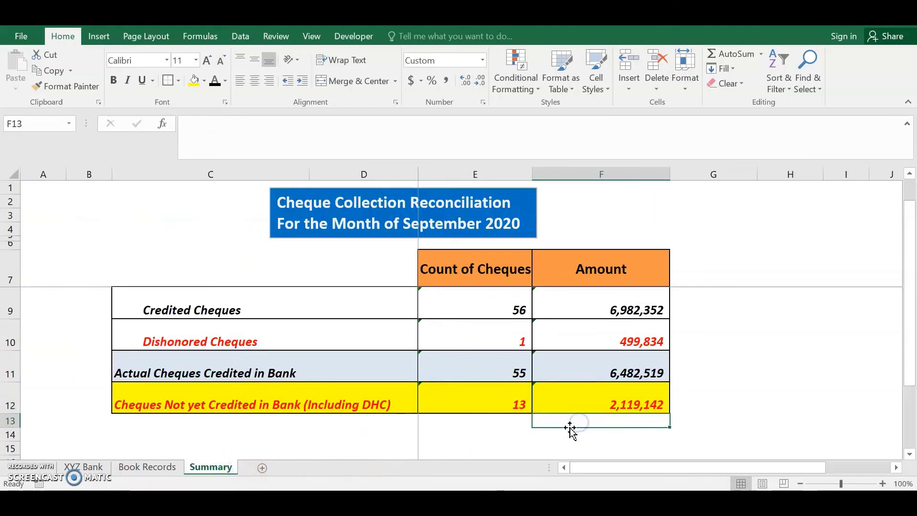
type("1619309")
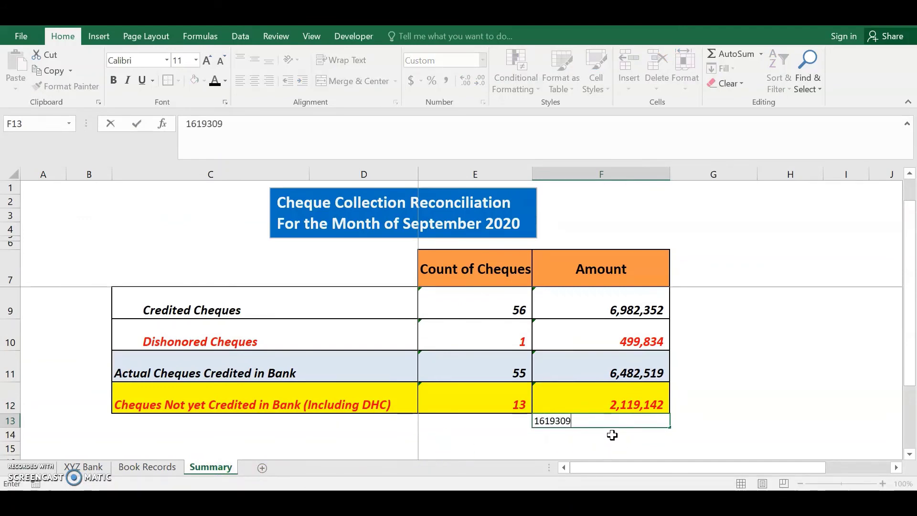
key("Return")
key("Up")
key("Left")
type("12")
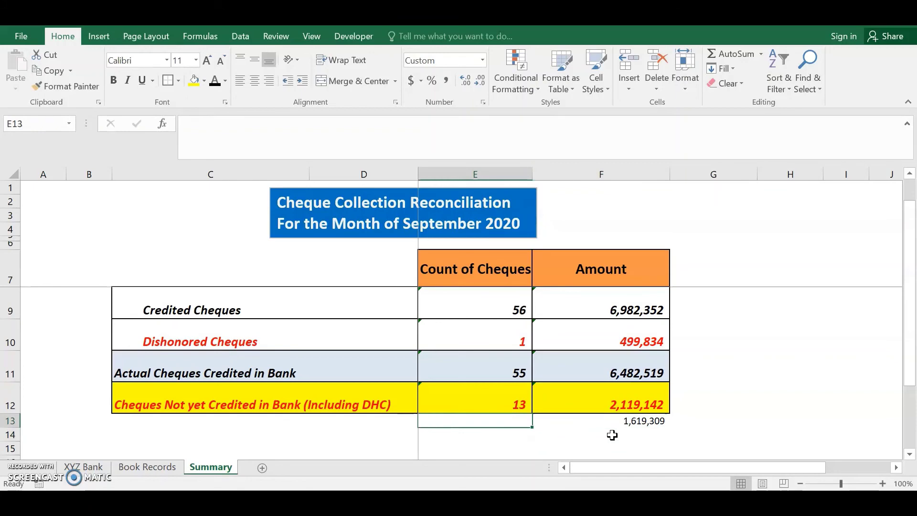
key("Return")
Enter =E10+E13 in E14 to add the dishonored and uncredited cheque counts.
type("=")
key("Up")
key("Up")
key("Up")
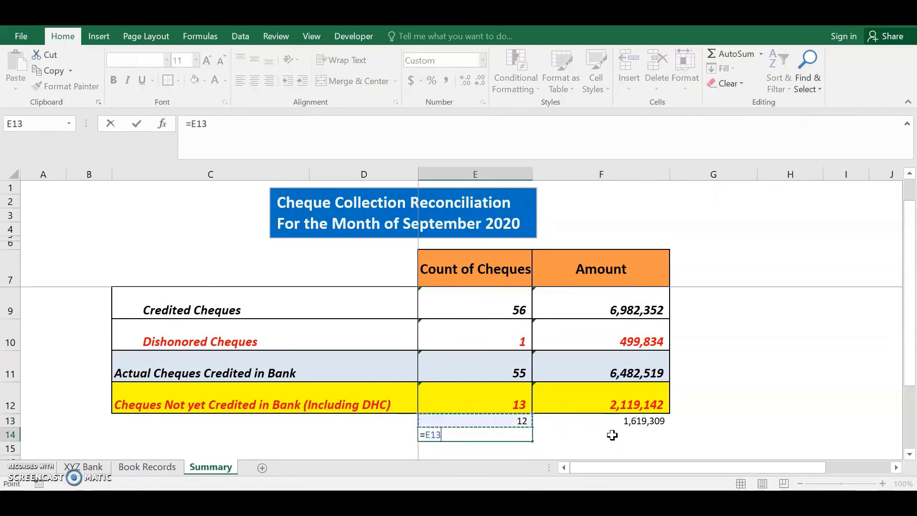
key("Up")
type("+")
key("Up")
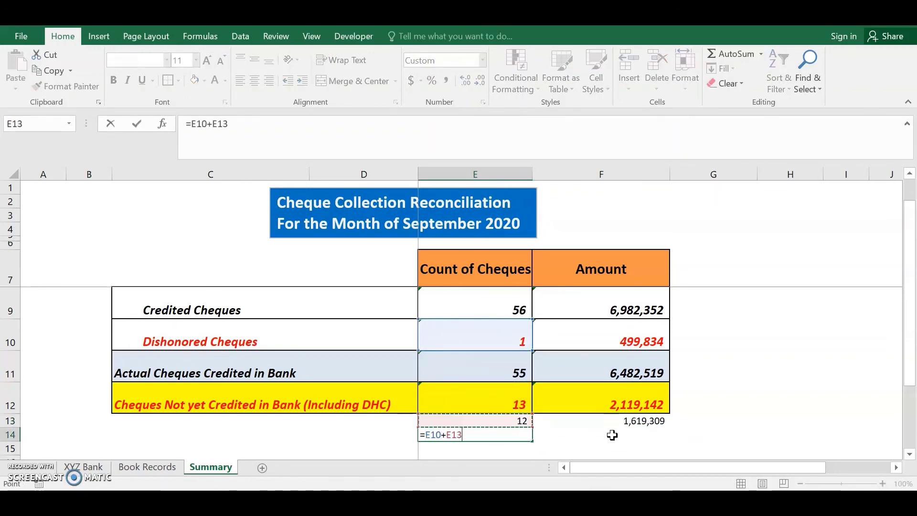
key("Return")
Copy the check formula from E14 to F14 to add the dishonored and uncredited amounts.
key("Up")
key("ctrl+c")
key("Right")
key("Return")
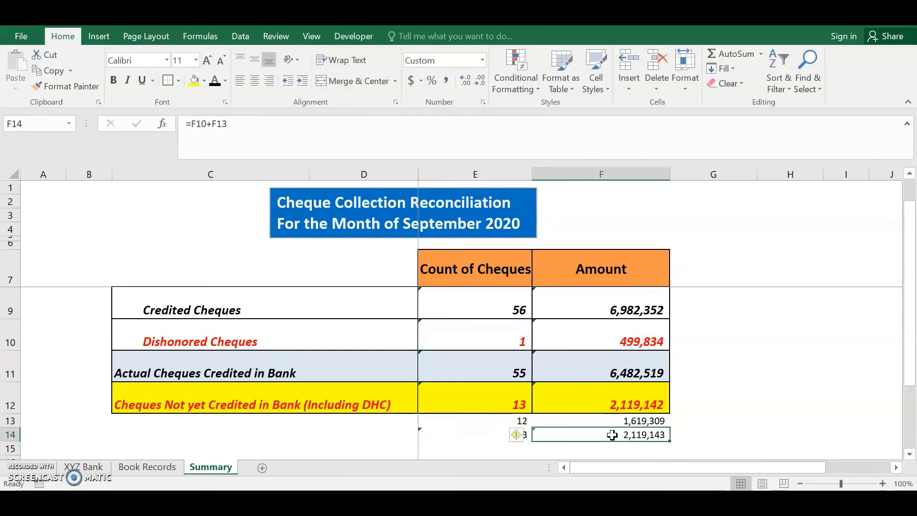
Compare the count and amount of cheques not yet credited in row 12 with the check totals in row 14.
left_click_drag(504, 395, 608, 401)
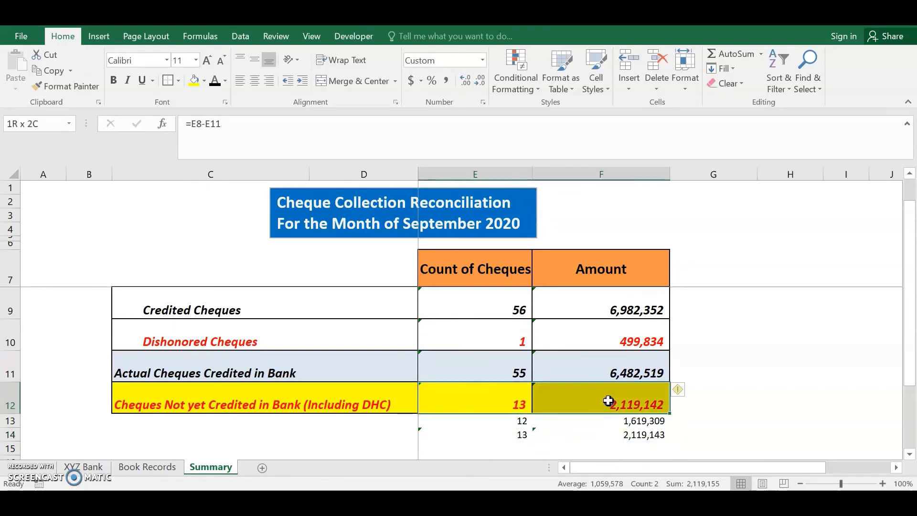
left_click(517, 447)
left_click_drag(508, 403, 584, 403)
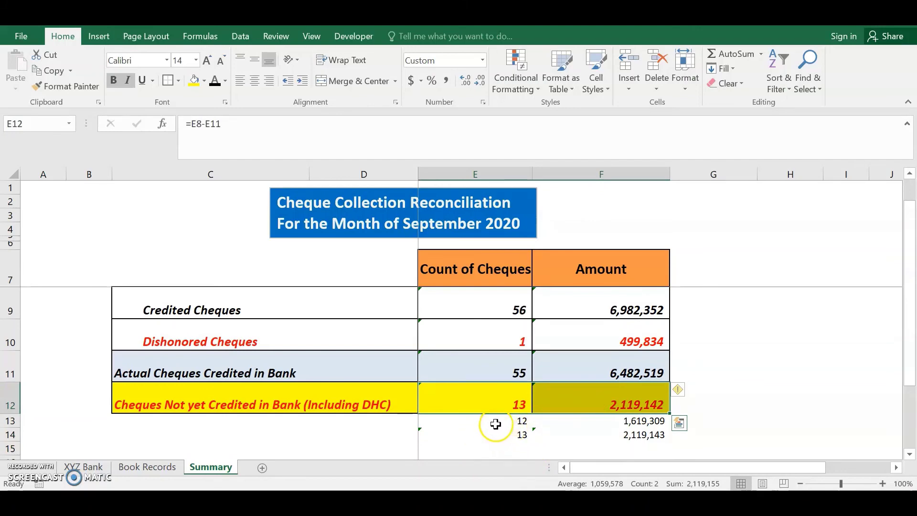
left_click_drag(513, 434, 580, 436)
left_click_drag(502, 405, 614, 403)
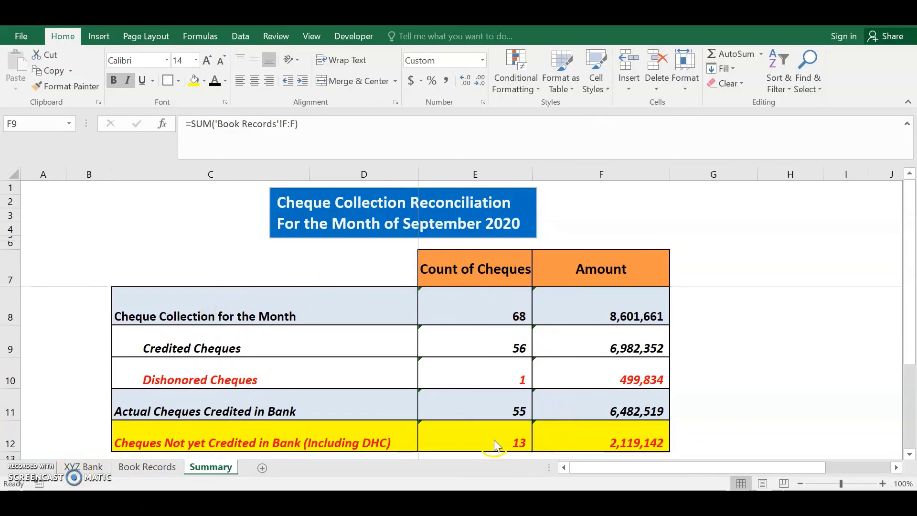
Review the source and matching columns in Book Records and XYZ Bank, and return to the Summary sheet.
left_click(132, 468)
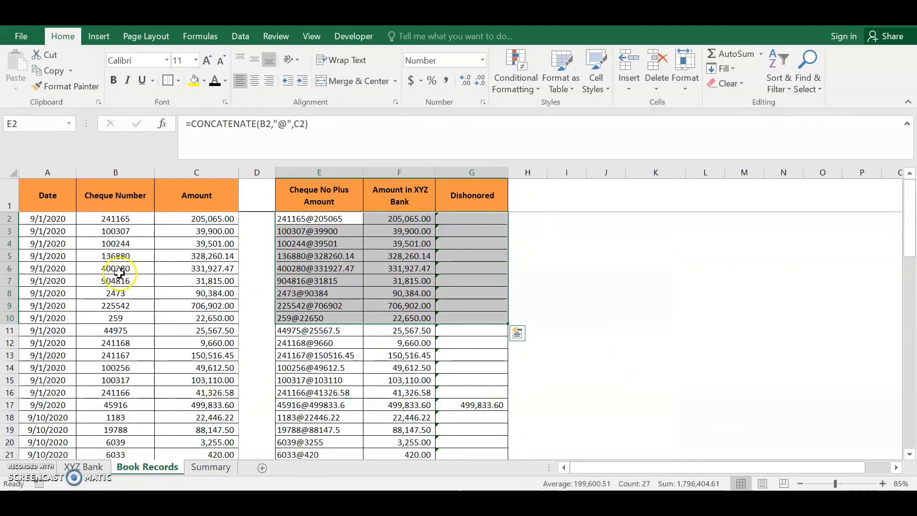
left_click(28, 218)
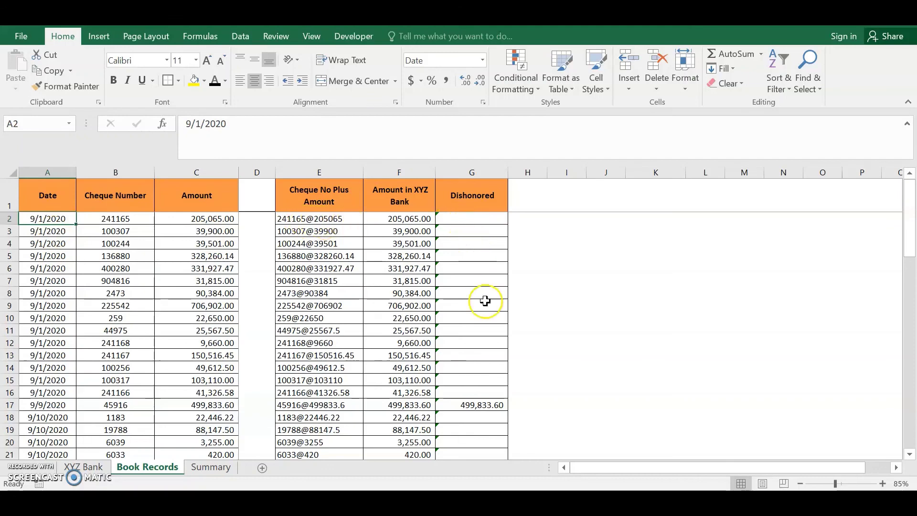
left_click(81, 467)
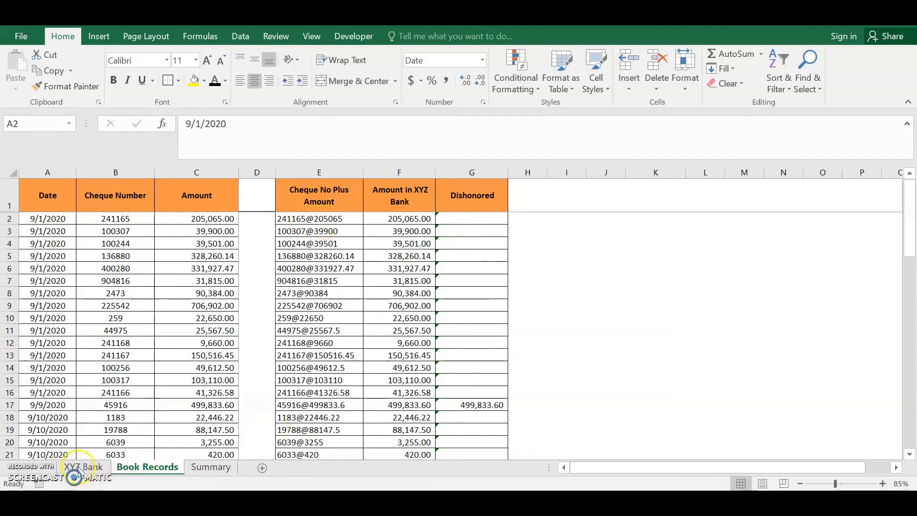
left_click(81, 467)
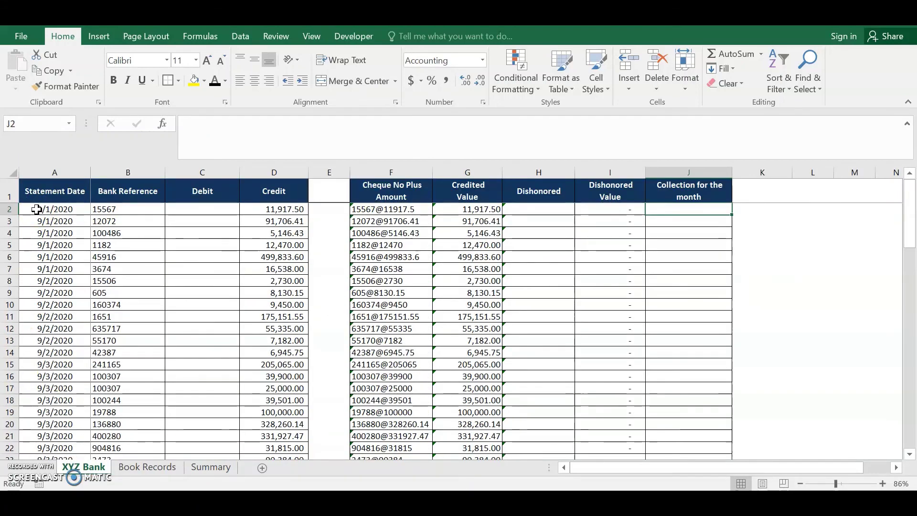
left_click_drag(37, 209, 258, 243)
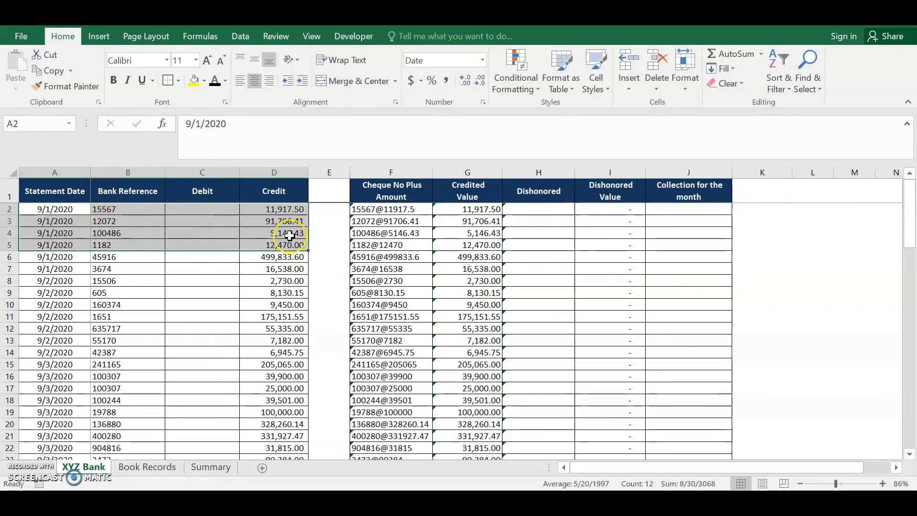
left_click(384, 212)
left_click_drag(383, 212, 621, 220)
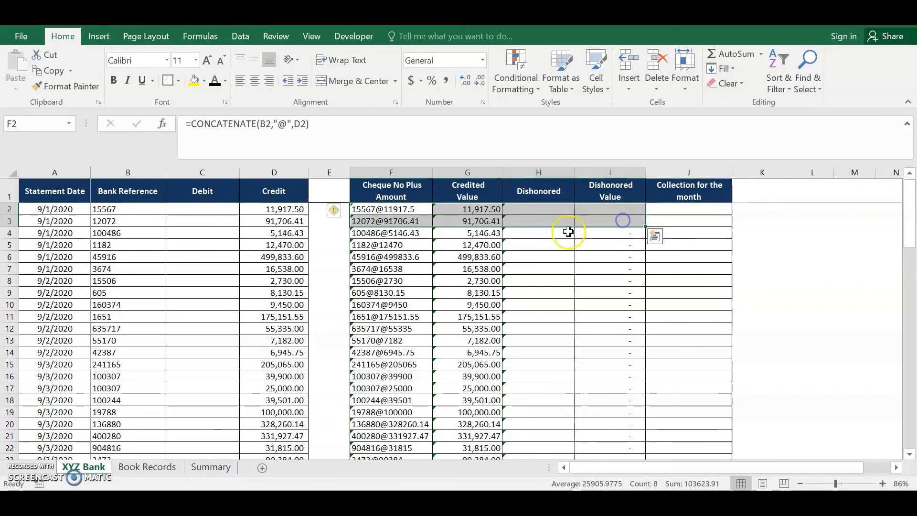
left_click(210, 467)
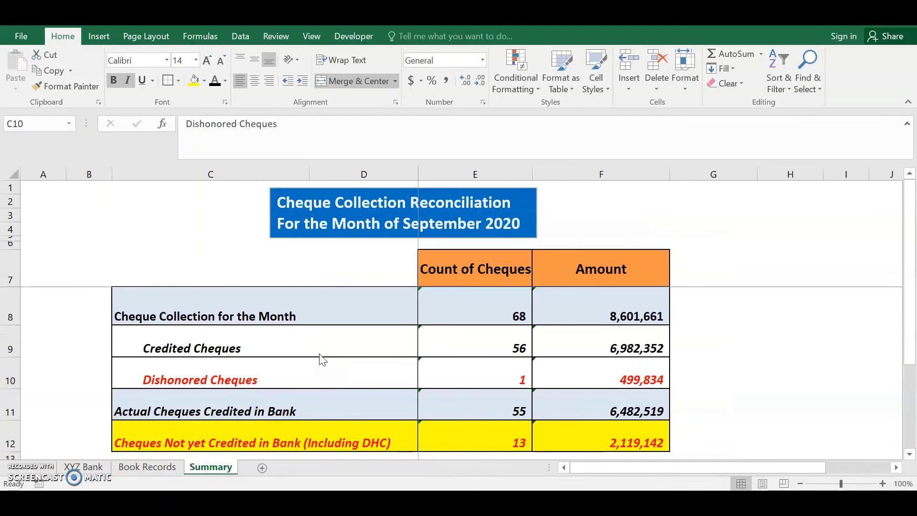